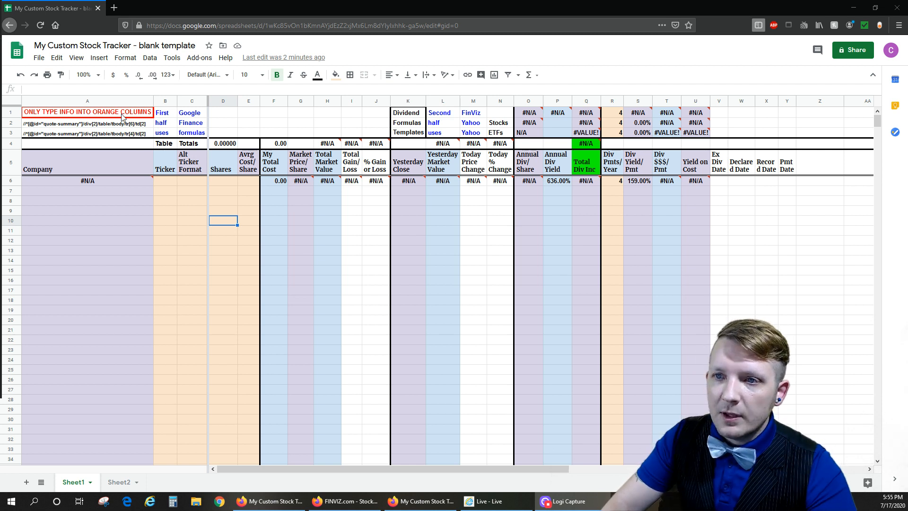
- Clear the Div Pmts/Year entry in row 6 of the blank stock tracker
left_click(119, 113)
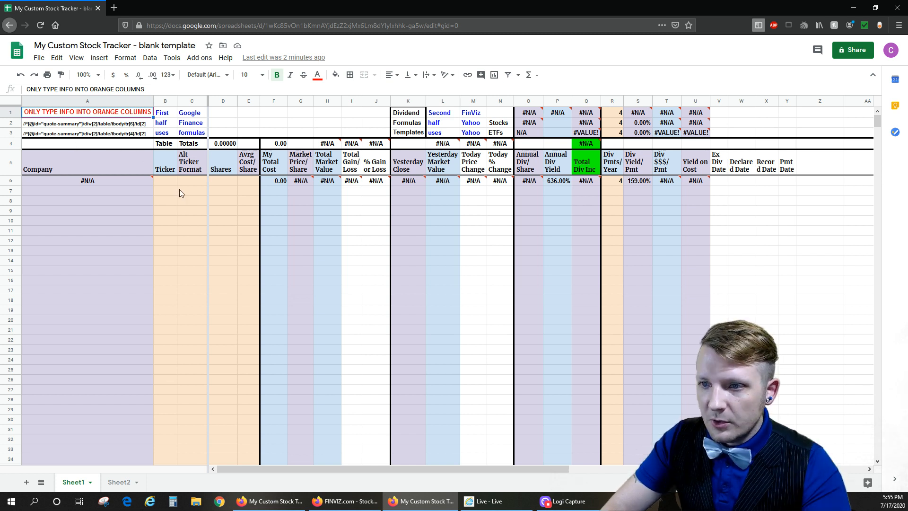
left_click_drag(166, 182, 247, 212)
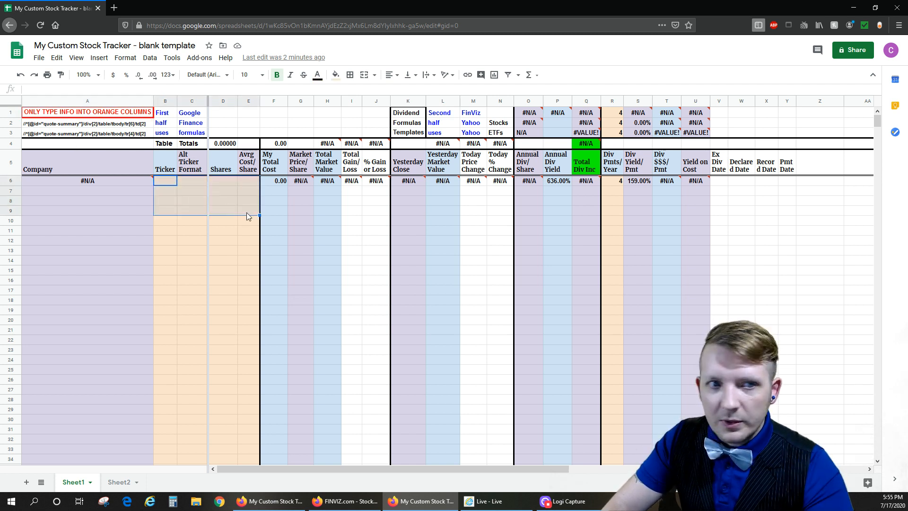
left_click(615, 181)
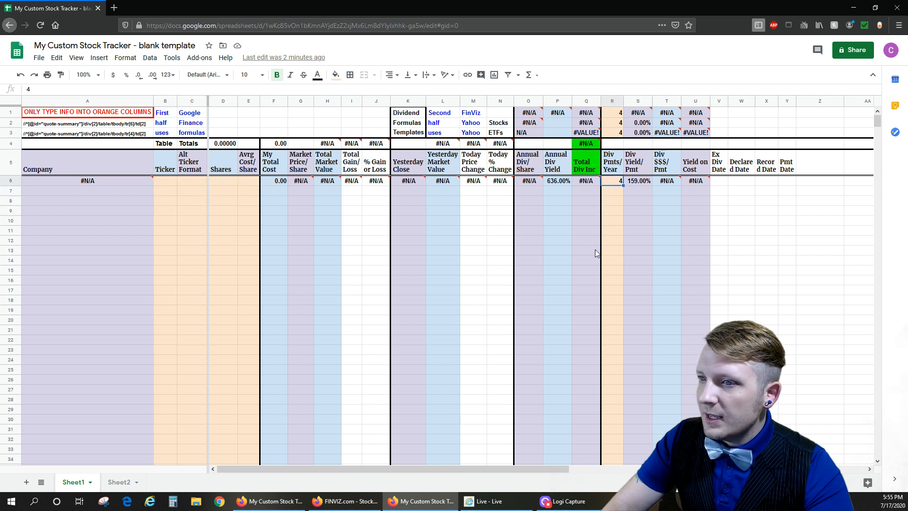
key("Delete")
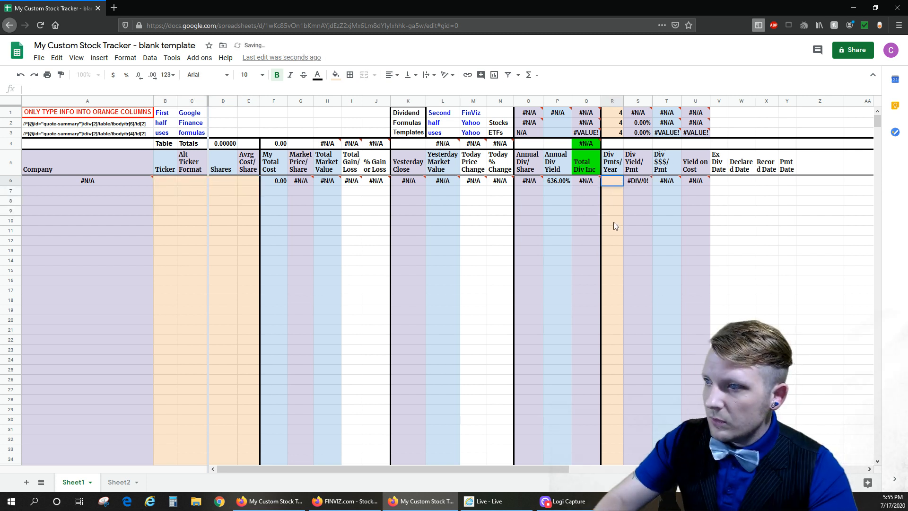
- Enter JNJ as the ticker in cell B6
left_click(204, 213)
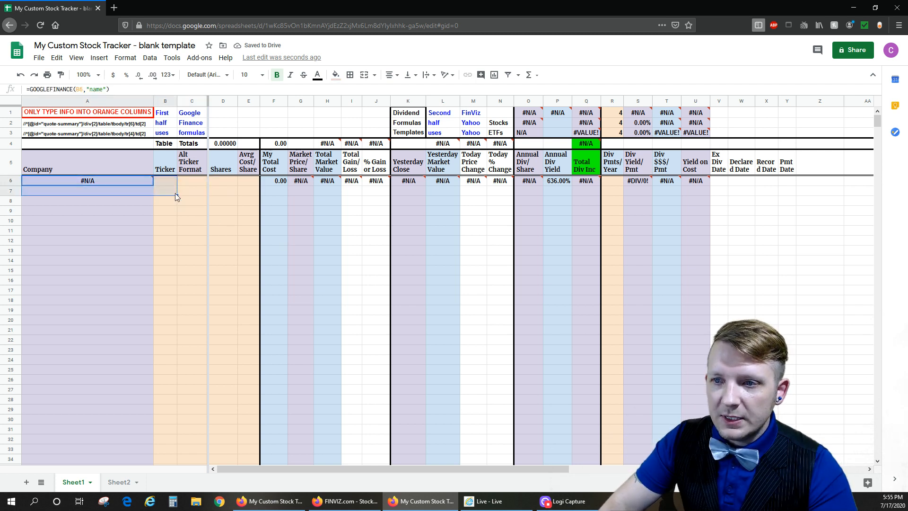
left_click(160, 180)
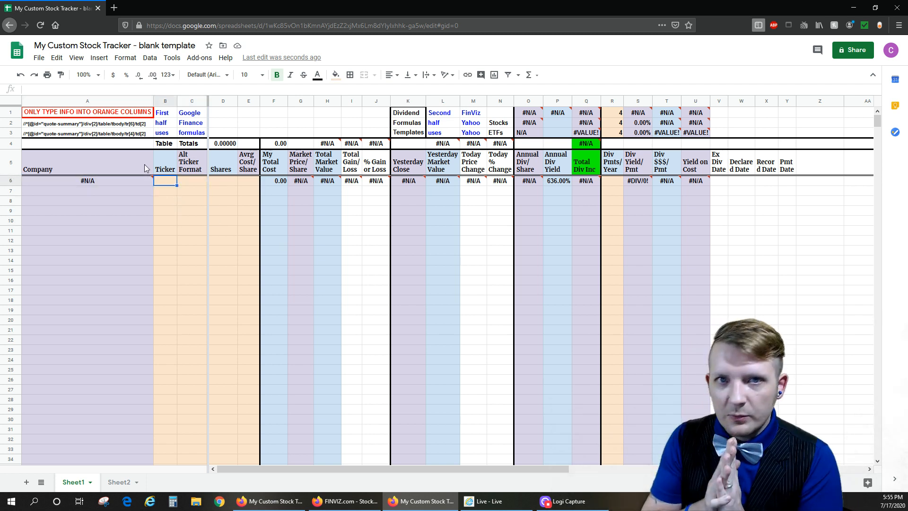
type("JNJ")
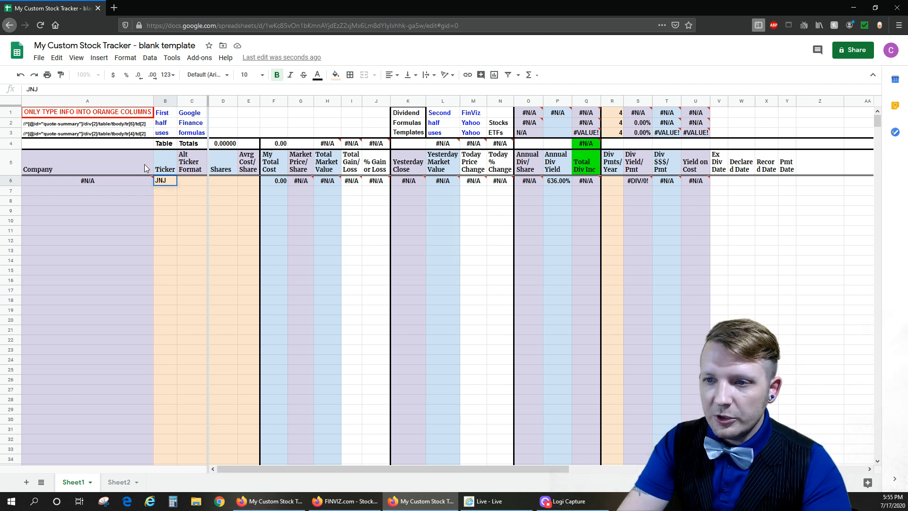
key("Up")
key("Down")
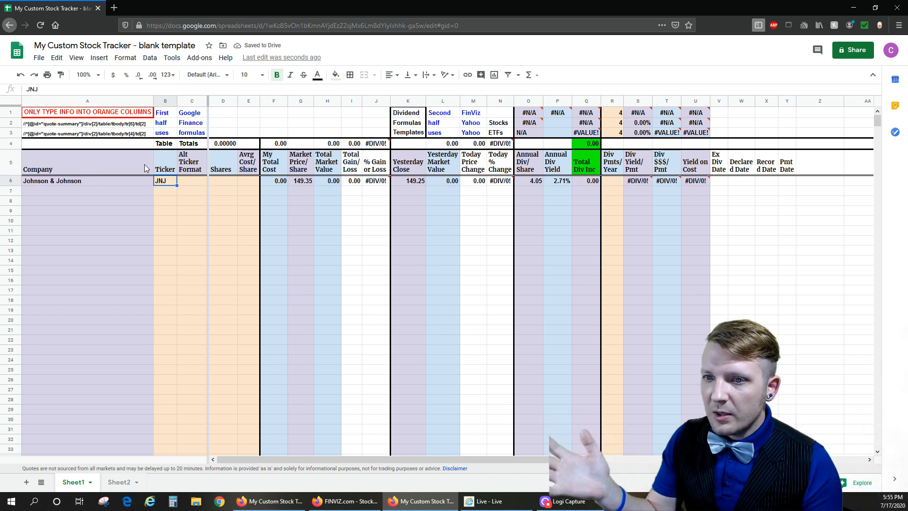
- Enter 10 shares and an average cost per share of 145 for the JNJ row
key("Right")
key("Right")
type("10")
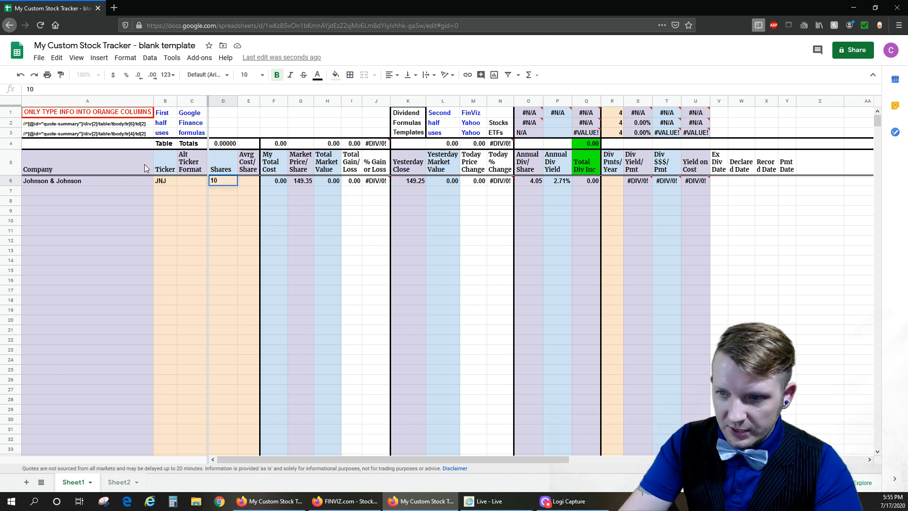
key("Tab")
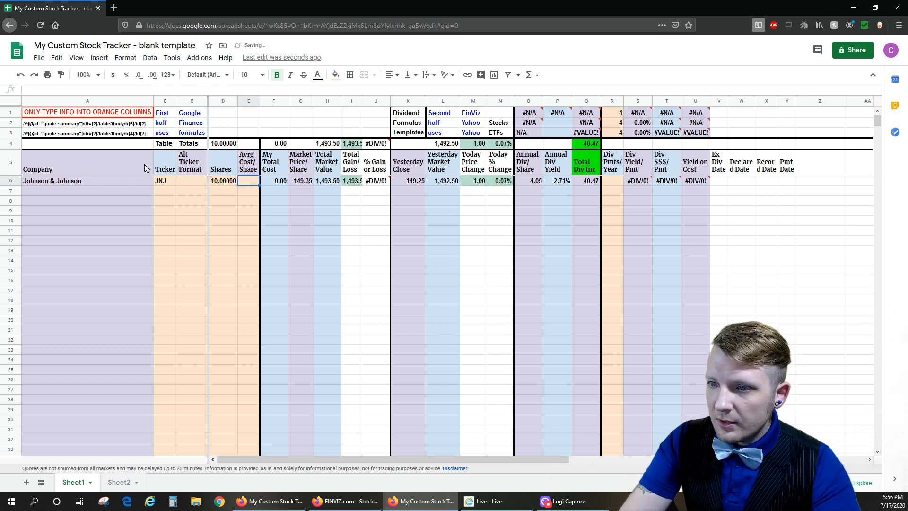
type("145")
key("Return")
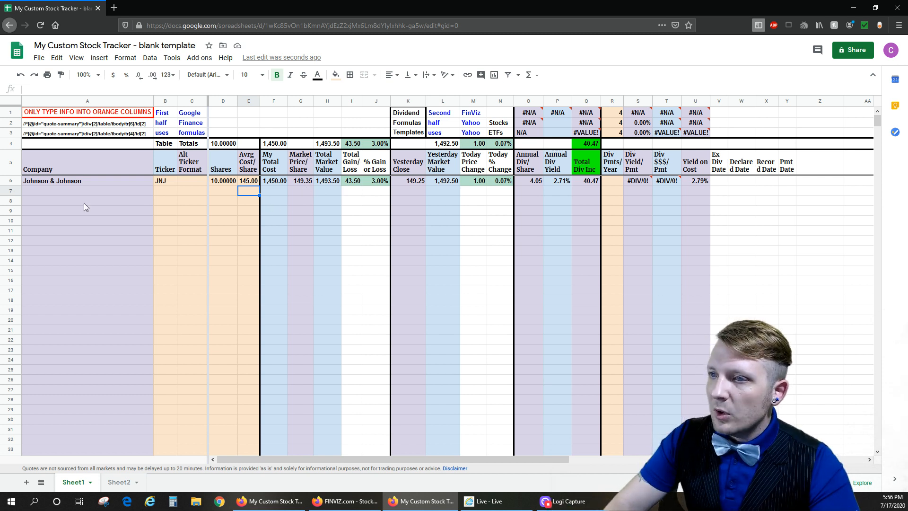
- Examine the JNJ row's formulas for total cost, market price, market value and total and percentage gain or loss
left_click_drag(174, 183, 230, 181)
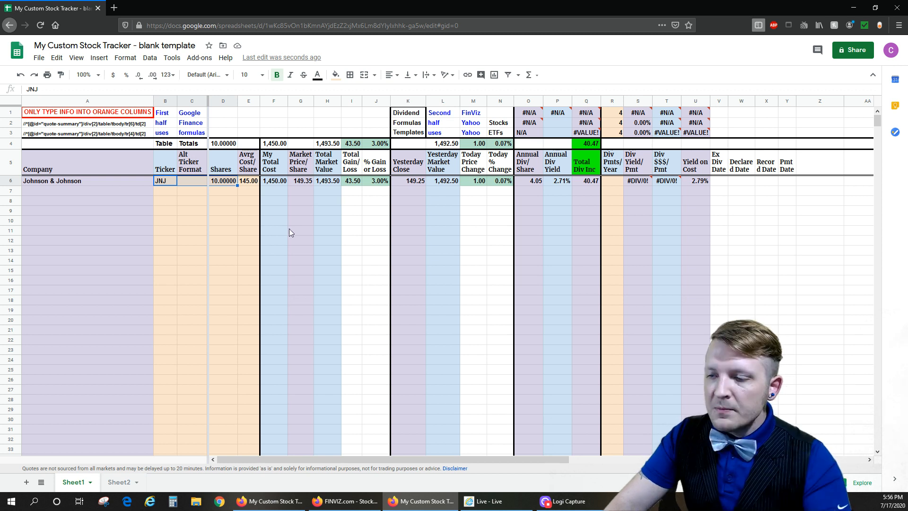
left_click(356, 183)
left_click_drag(357, 183, 370, 181)
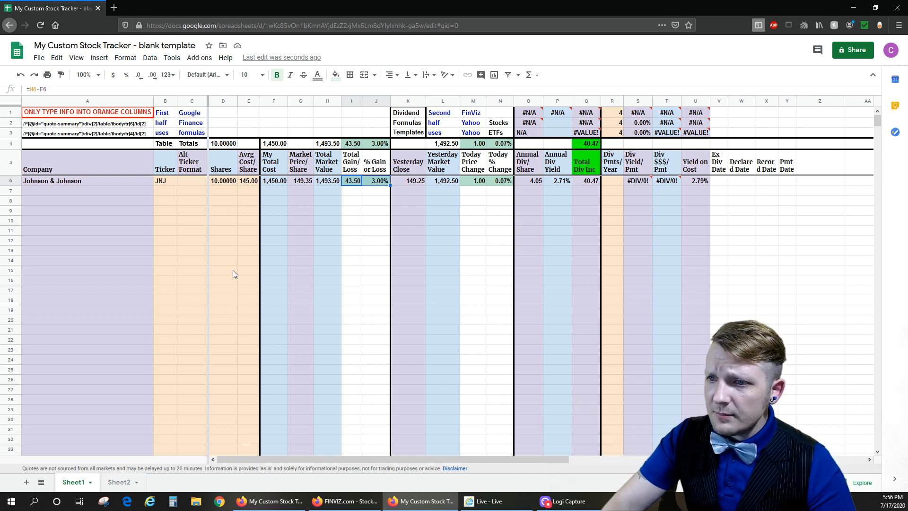
left_click_drag(281, 183, 372, 181)
left_click(273, 183)
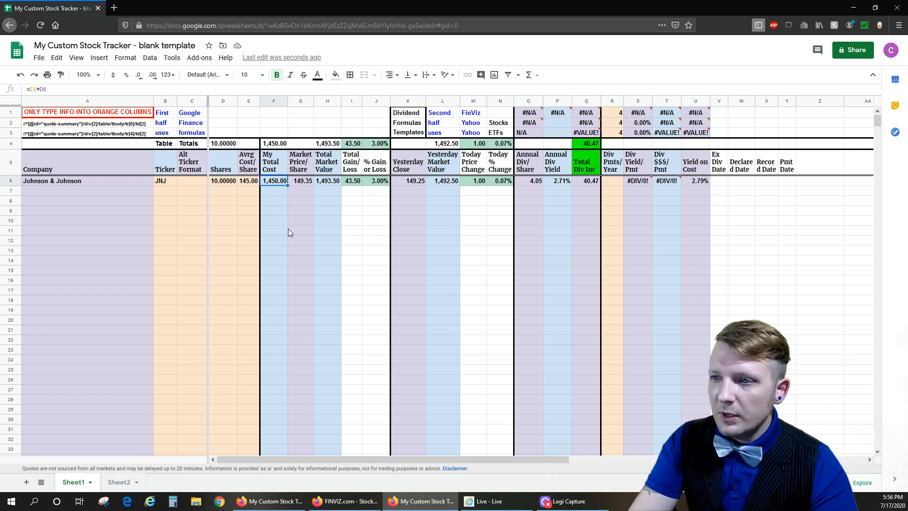
key("Right")
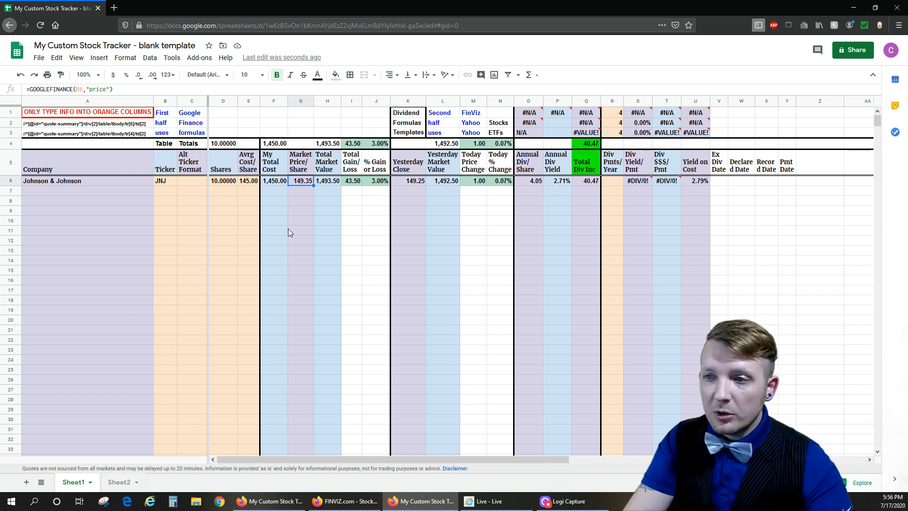
key("Right")
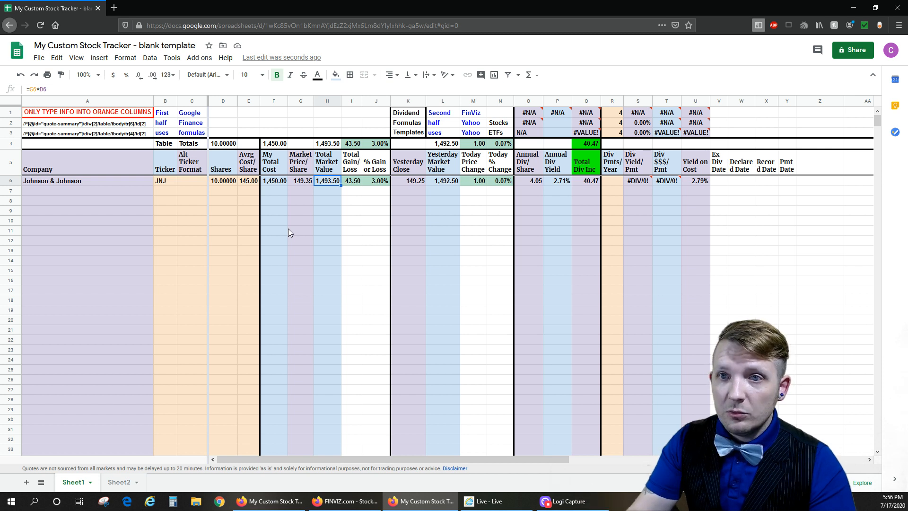
key("Right")
key("Right")
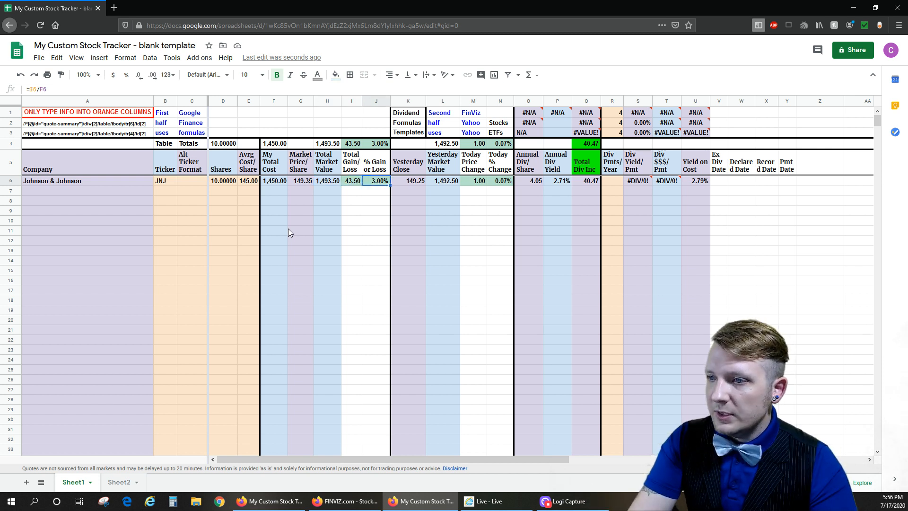
key("Left")
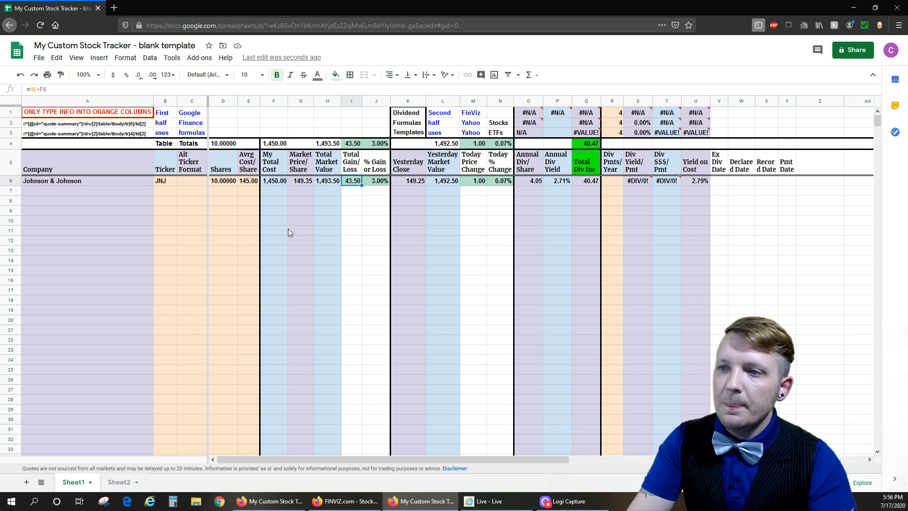
- Set the JNJ average cost per share to 150
key("Left")
key("Left")
key("Left")
key("Left")
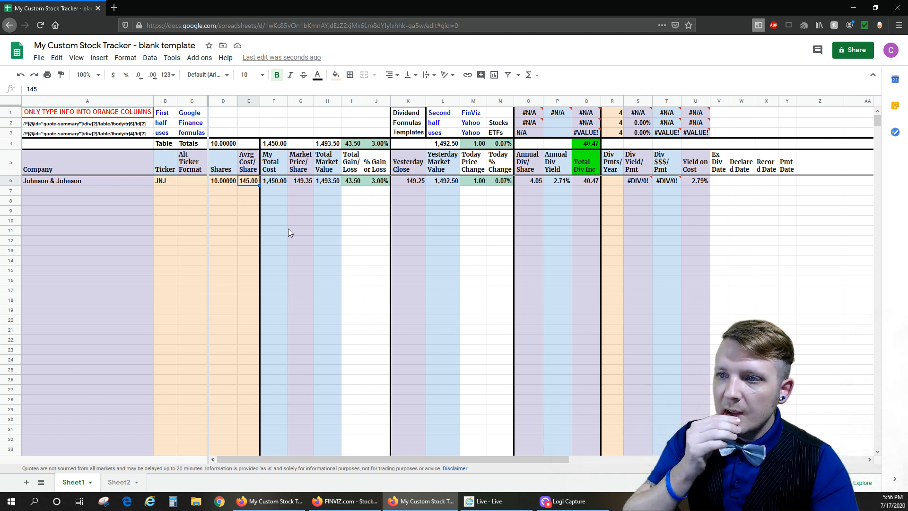
type("150")
key("Return")
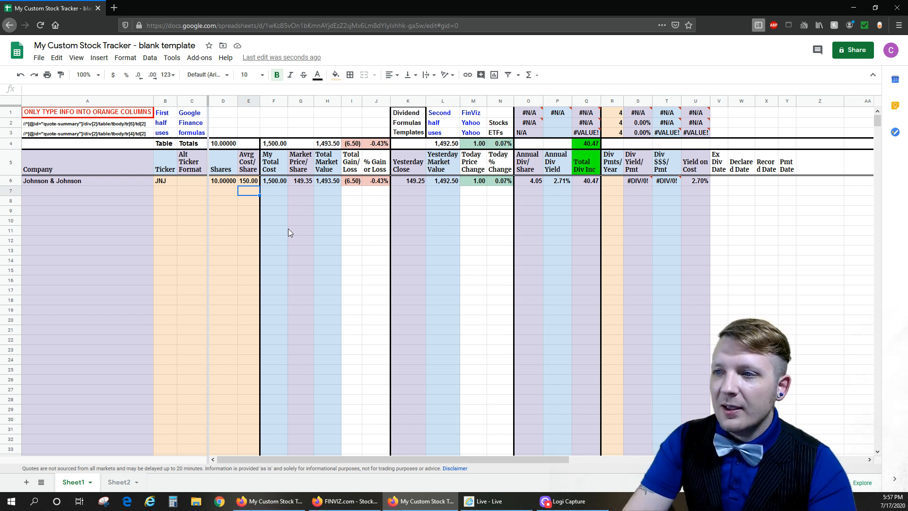
- Check the JNJ gain/loss cells and set the average cost per share back to 145
key("Right")
left_click_drag(358, 182, 374, 182)
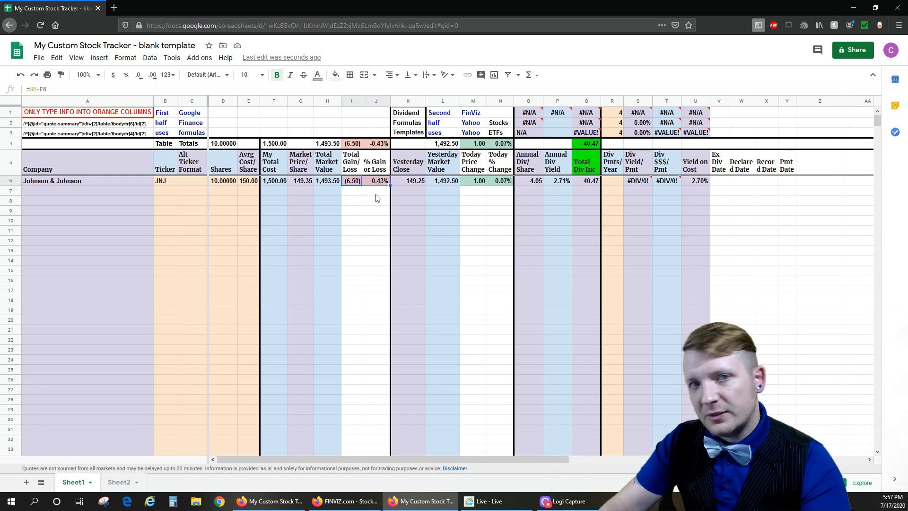
left_click(251, 183)
type("145")
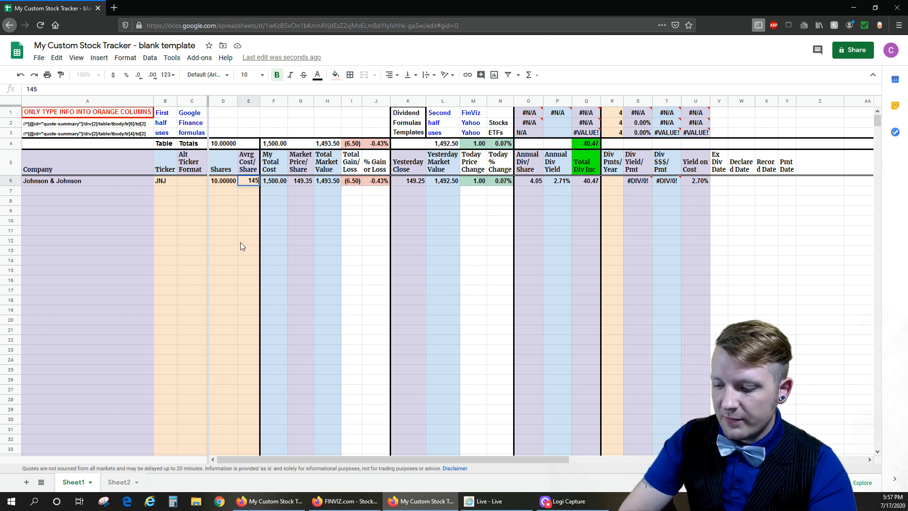
key("Return")
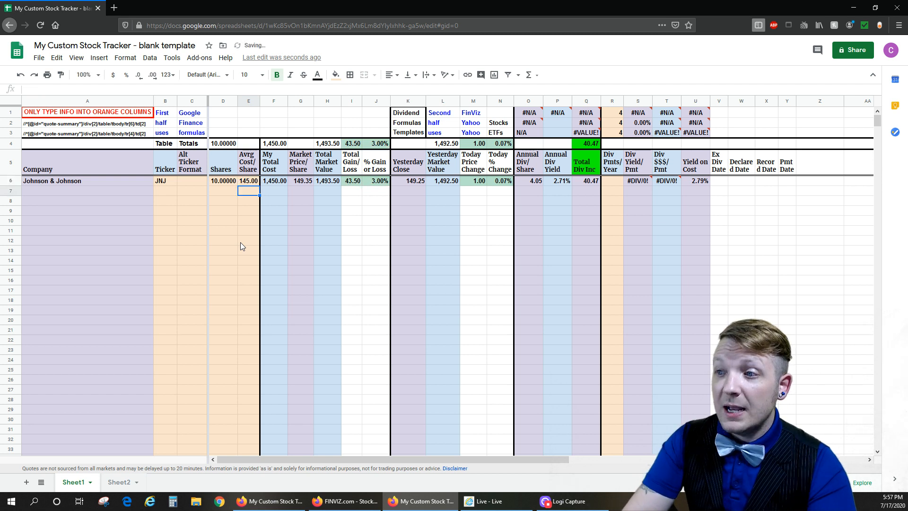
- Review the JNJ row's cost, market value and gain/loss cells from My Total Cost through % Gain or Loss
key("Up")
key("Right")
key("Right")
key("Right")
key("Right")
key("Right")
key("Right")
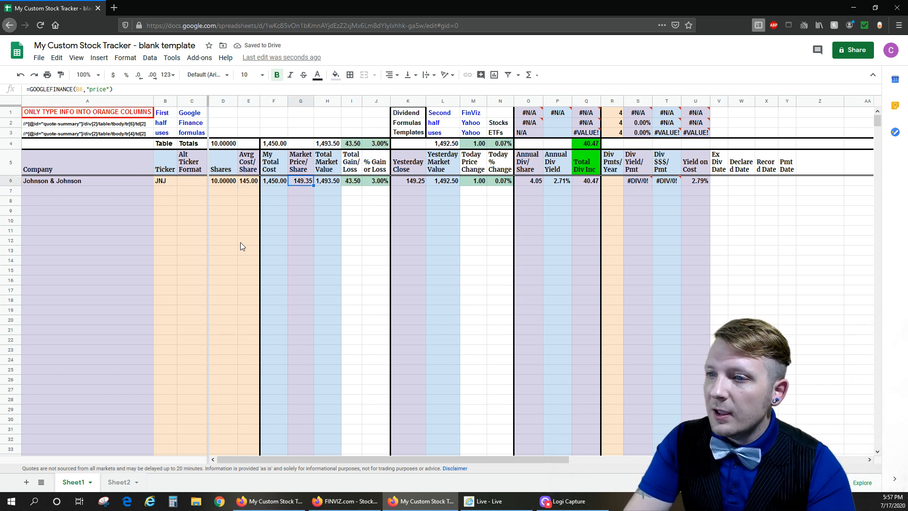
key("Right")
key("Right")
key("Left")
key("Left")
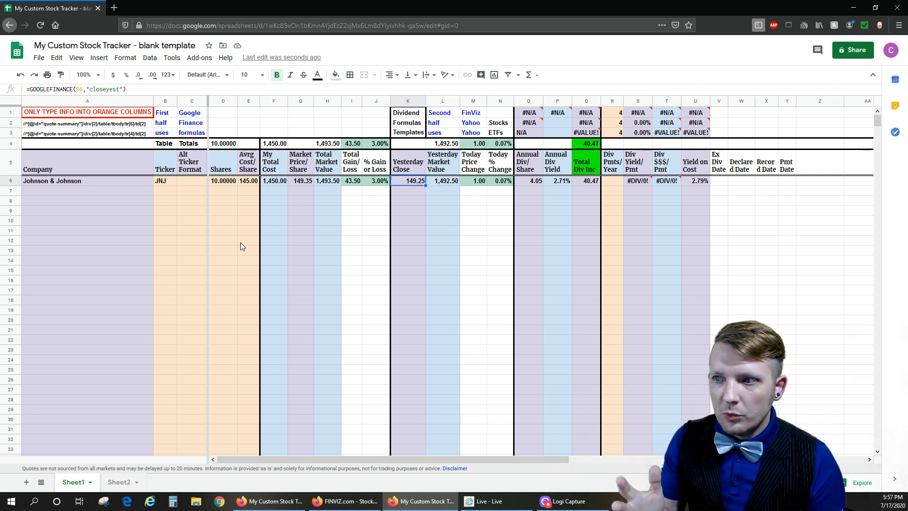
left_click_drag(282, 181, 364, 180)
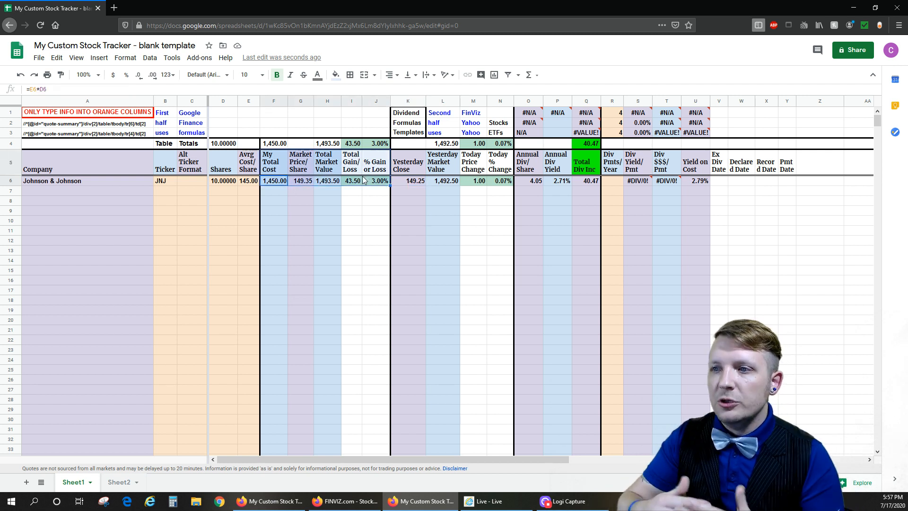
- Examine the JNJ row's formulas for yesterday's close and market value and today's price and percentage change
left_click(409, 184)
left_click_drag(453, 175, 497, 178)
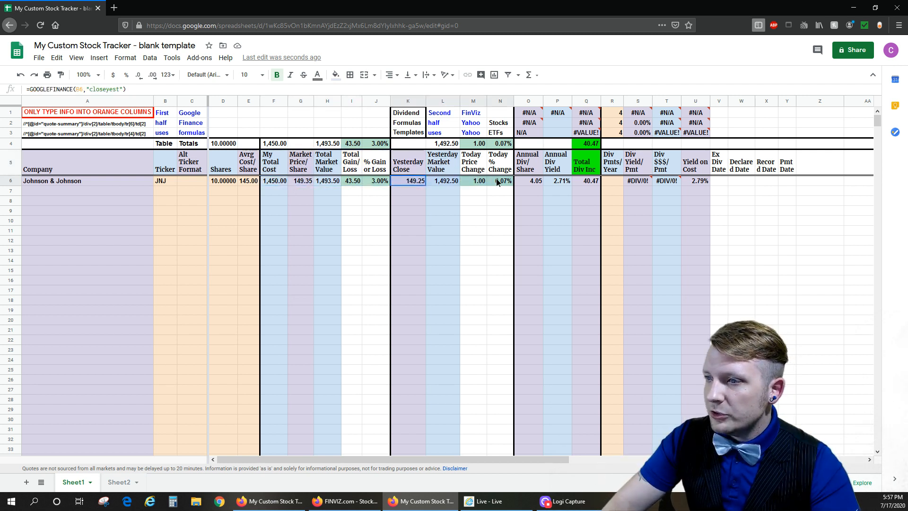
left_click(415, 164)
left_click(406, 180)
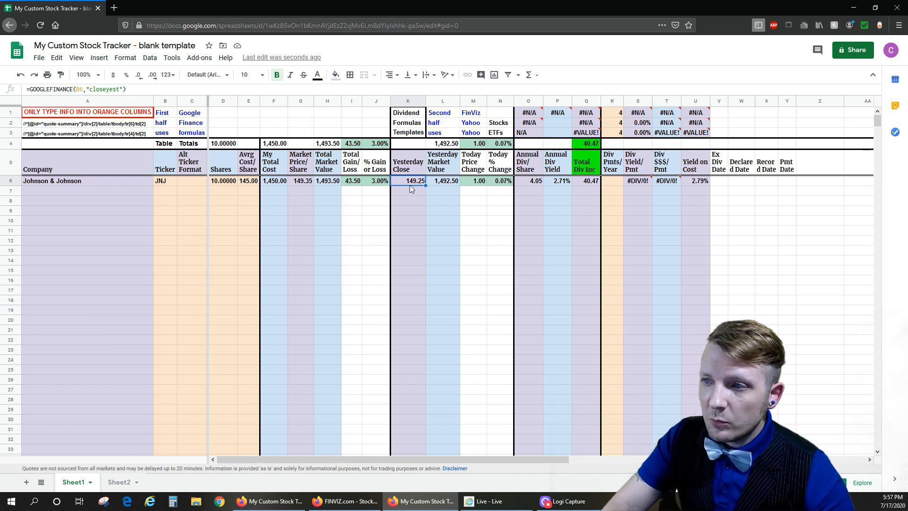
left_click(440, 182)
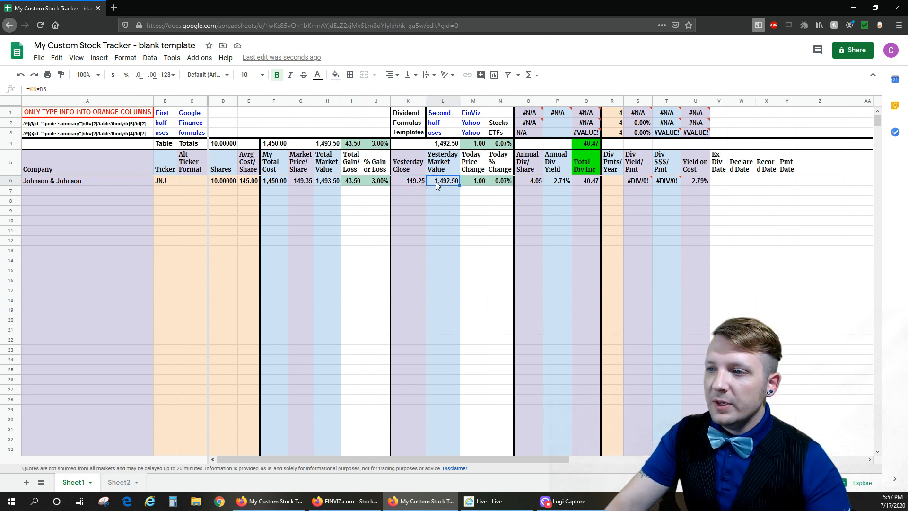
left_click(479, 183)
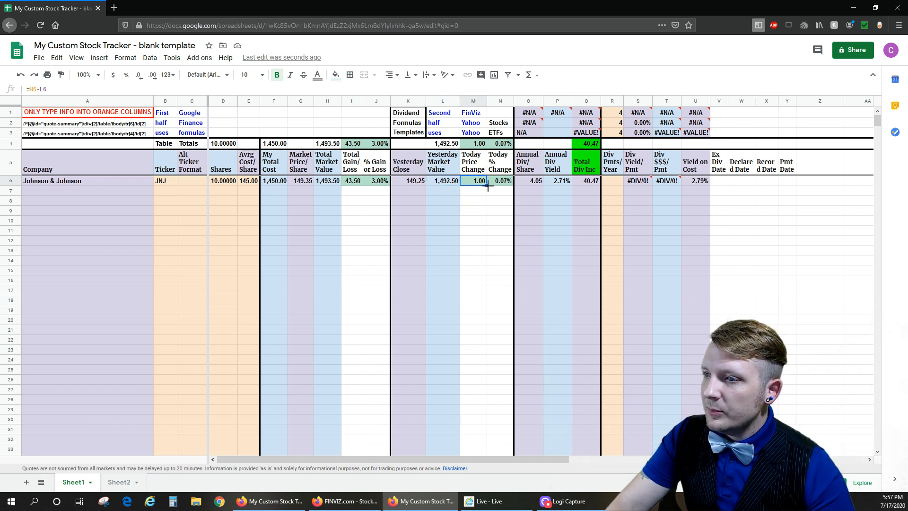
left_click(505, 184)
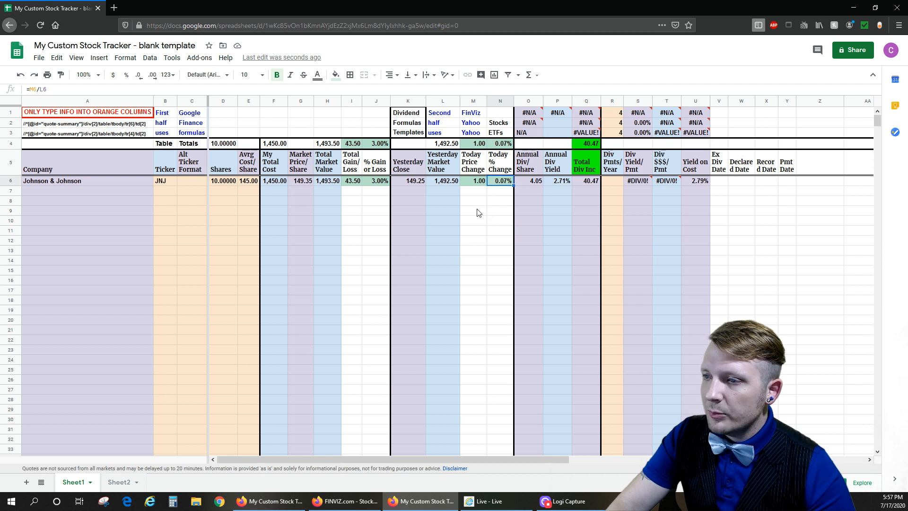
left_click_drag(409, 184, 500, 182)
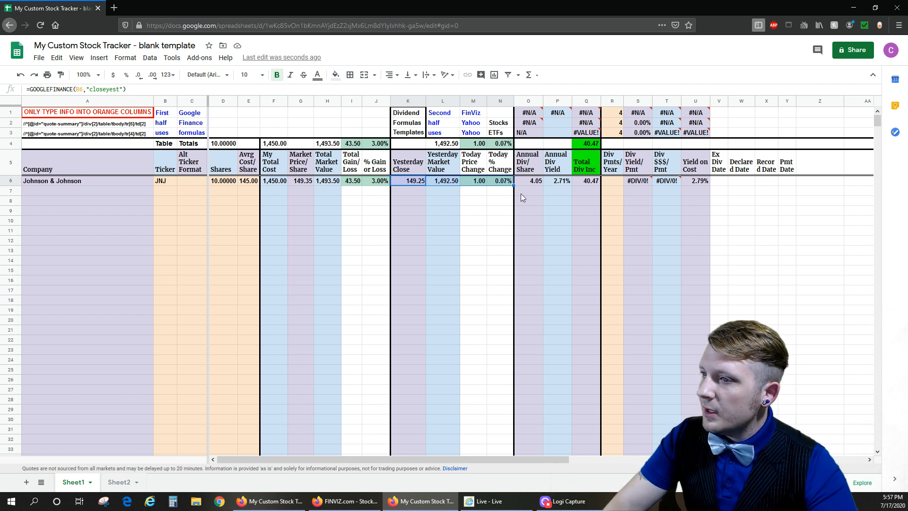
- Review the JNJ formulas for annual dividend per share, dividend yield and total dividend income, plus the total income sum above
left_click(525, 182)
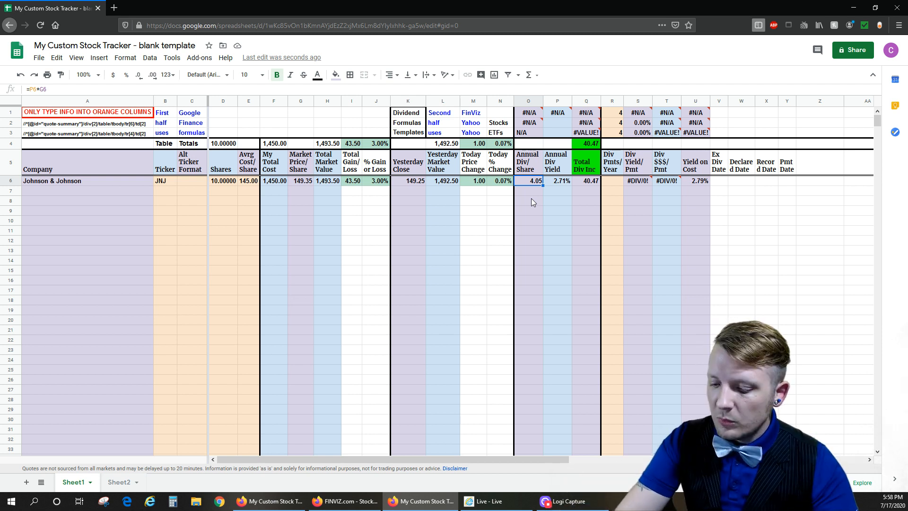
key("Right")
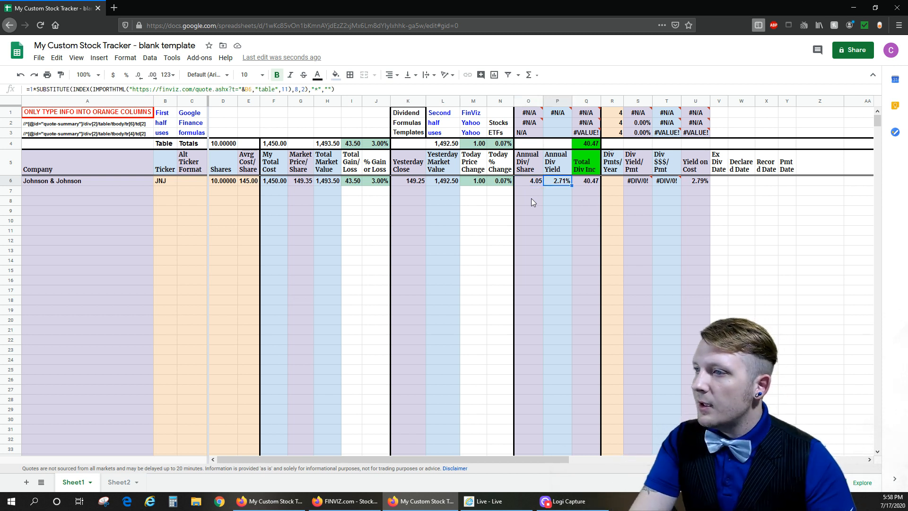
key("Right")
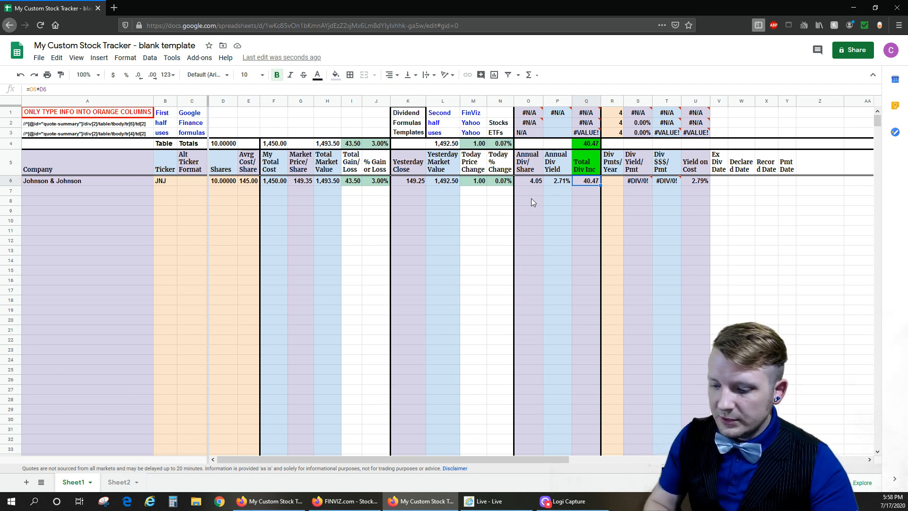
key("Up")
key("Up")
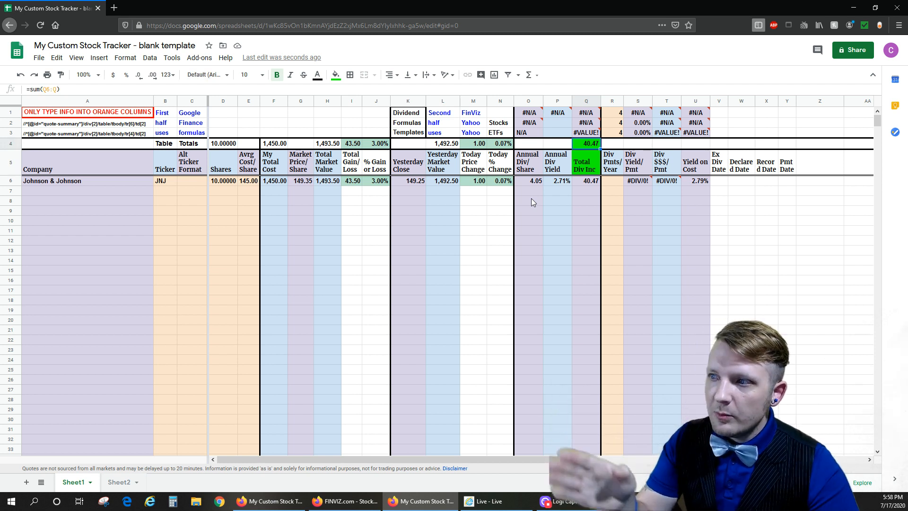
key("Down")
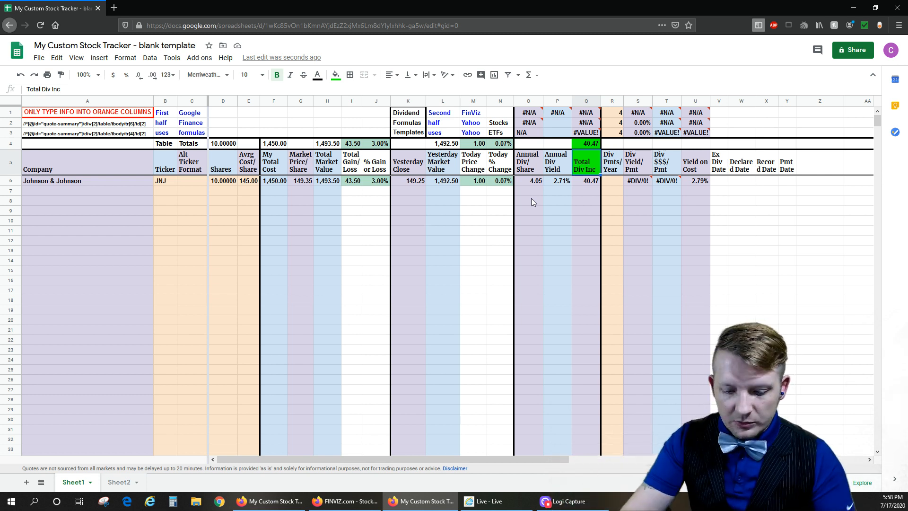
- Set JNJ's dividend payments per year to 4 and check the dividend amount per payment formula
key("Down")
key("Right")
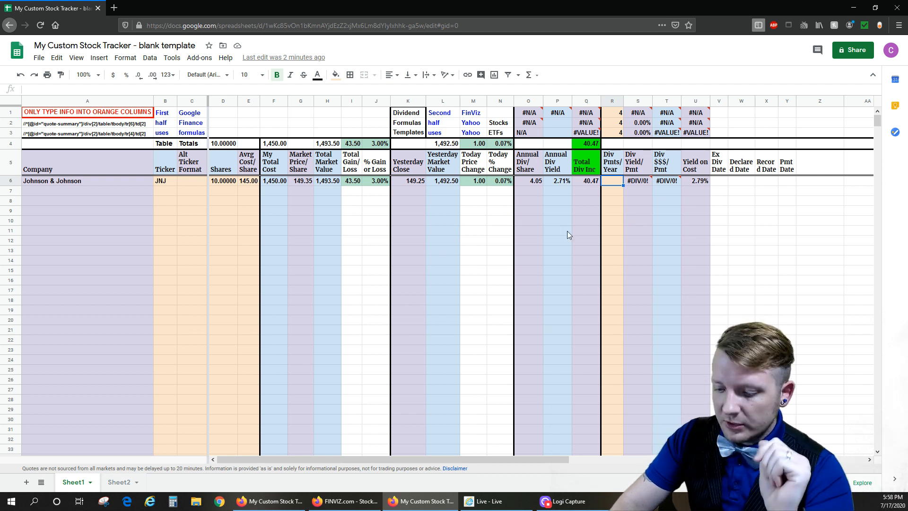
type("4")
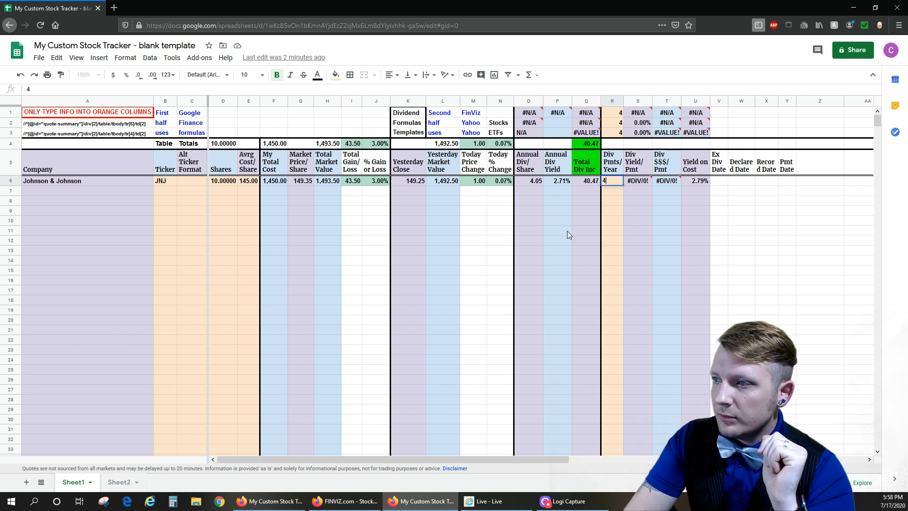
key("Return")
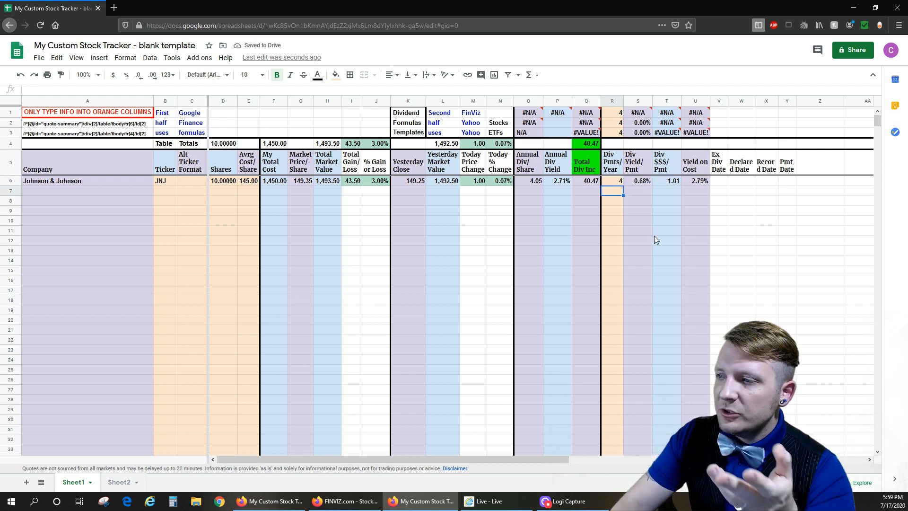
left_click(675, 182)
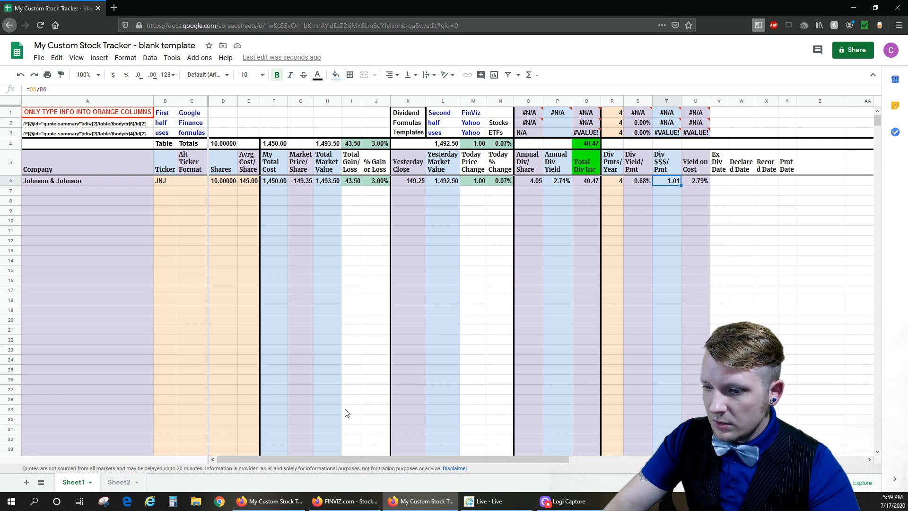
left_click(613, 183)
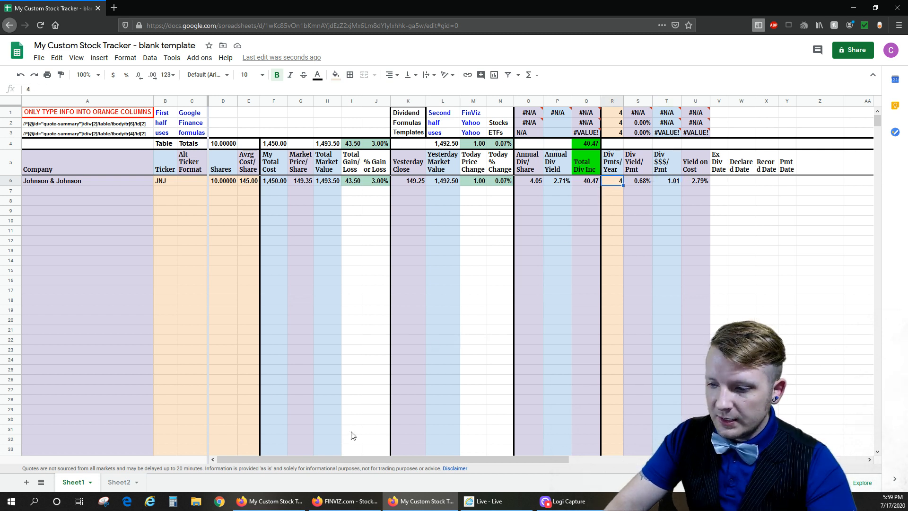
- Switch to Yahoo Finance and look up the JNJ stock quote
left_click(345, 501)
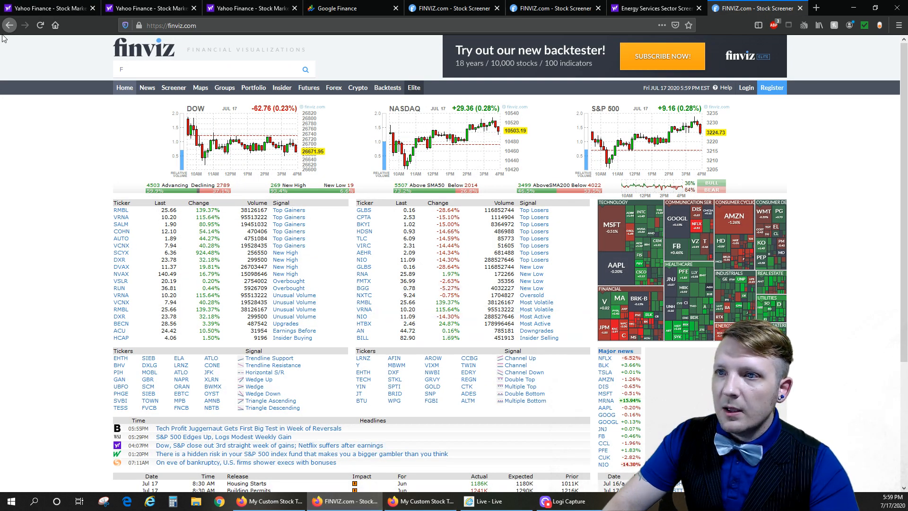
left_click(47, 8)
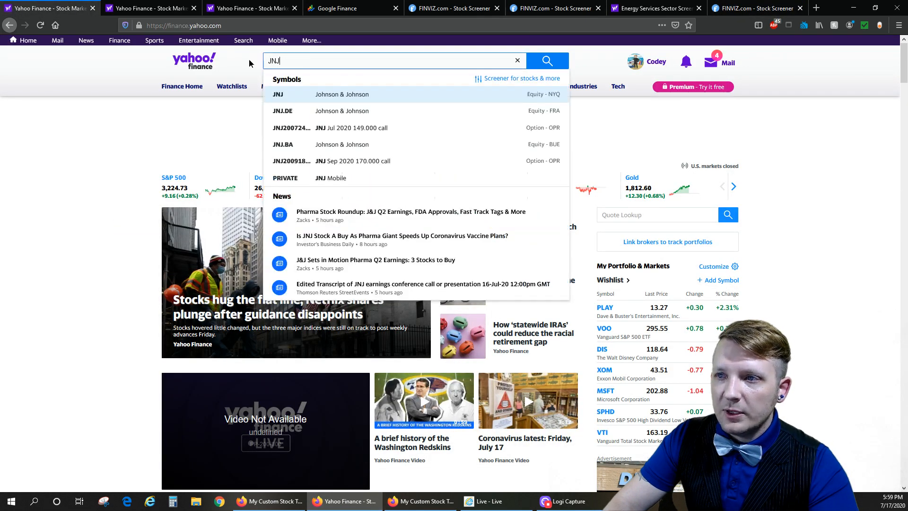
double_click(274, 60)
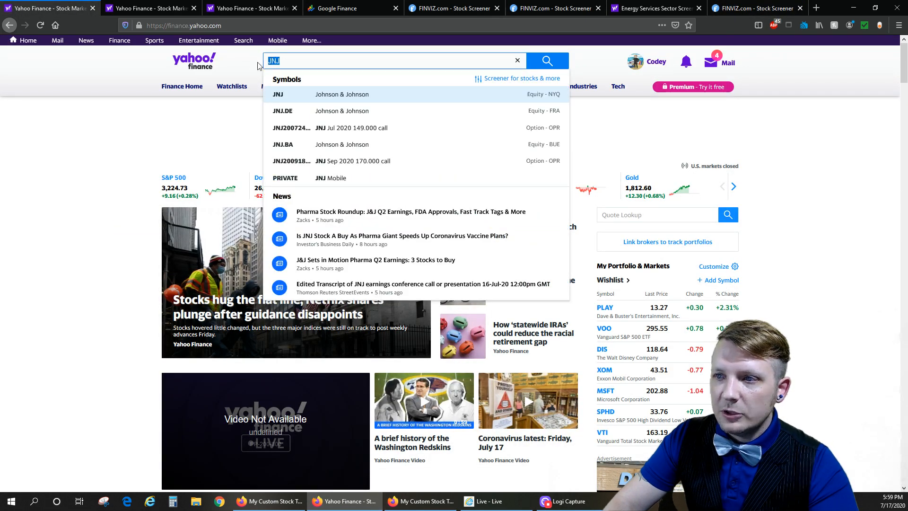
left_click(556, 69)
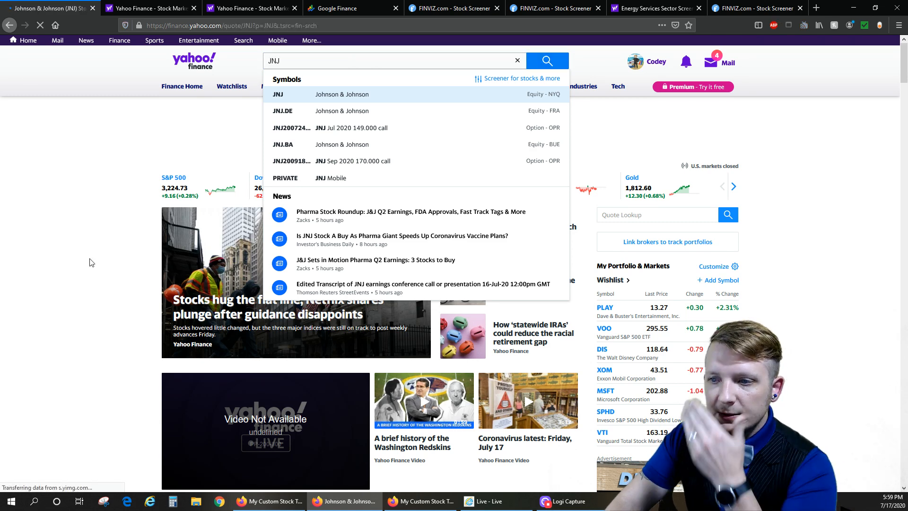
scroll(90, 264, "down", 1)
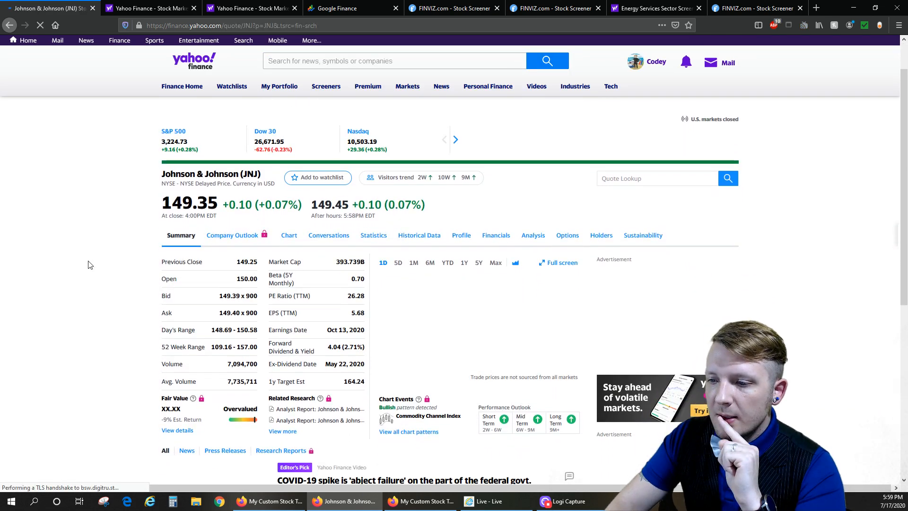
- Filter JNJ's historical data to Dividends Only and review the past year's dividend payments
left_click(419, 236)
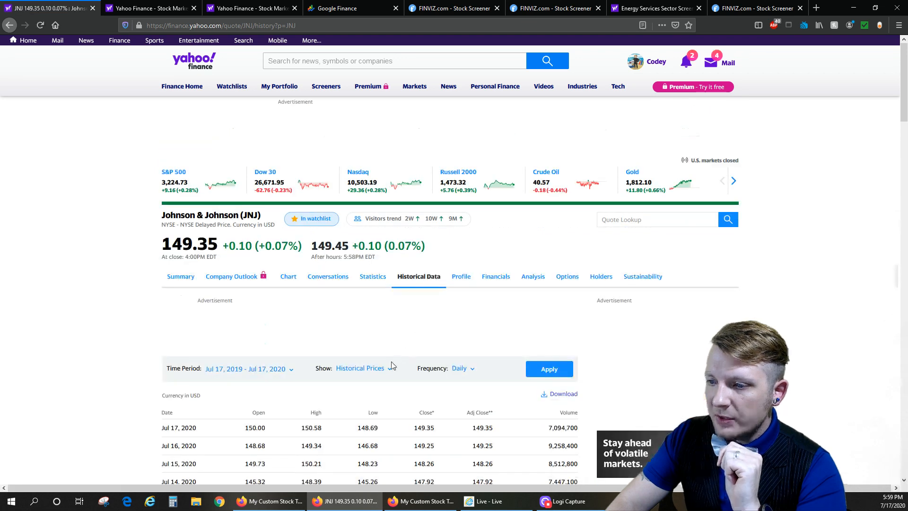
left_click(385, 369)
left_click(373, 415)
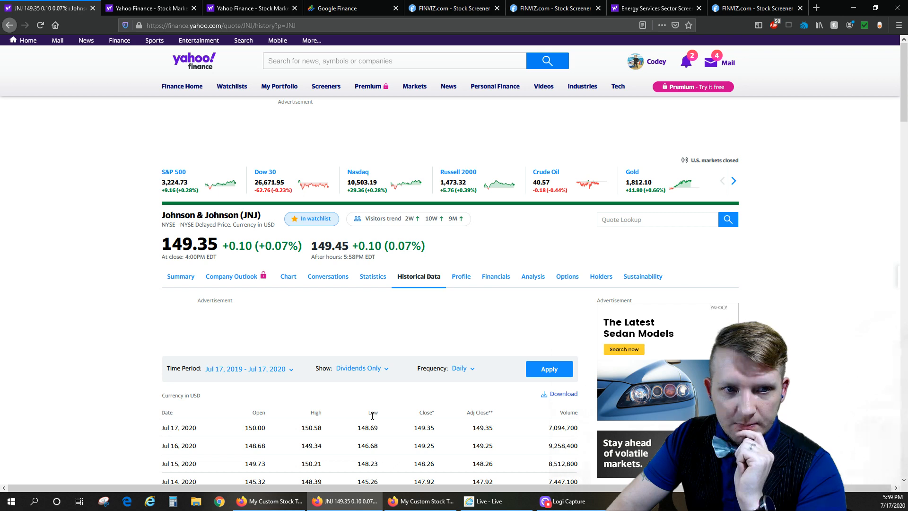
left_click(535, 378)
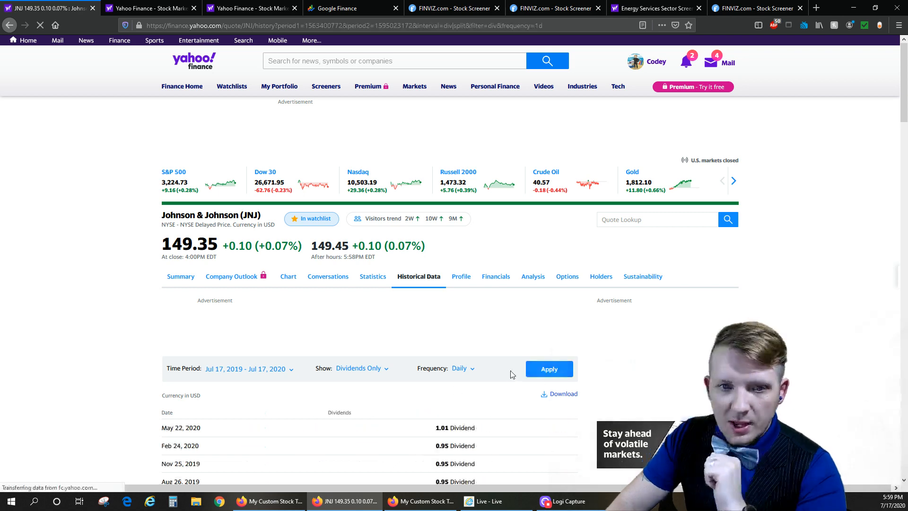
scroll(118, 335, "down", 3)
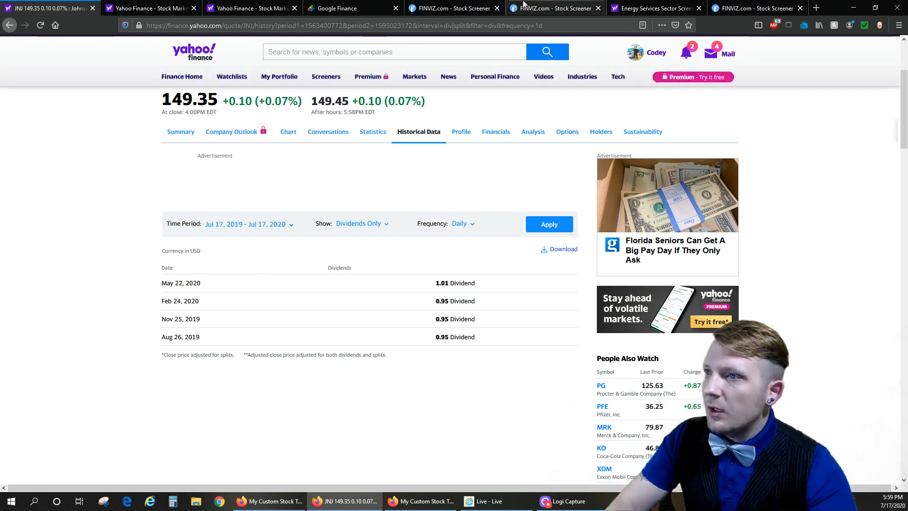
- Close the JNJ quote page and return to JNJ's dividend payments per year cell in the stock tracker
left_click(92, 8)
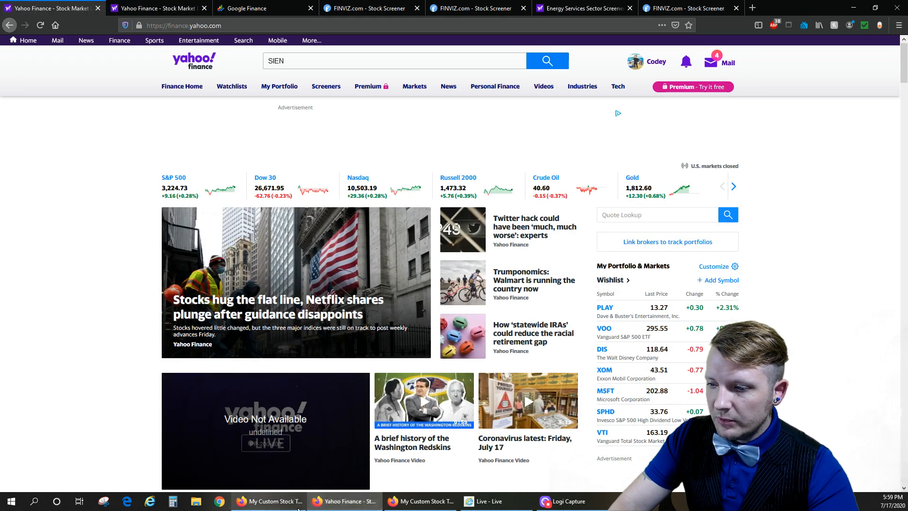
left_click(421, 502)
left_click(612, 183)
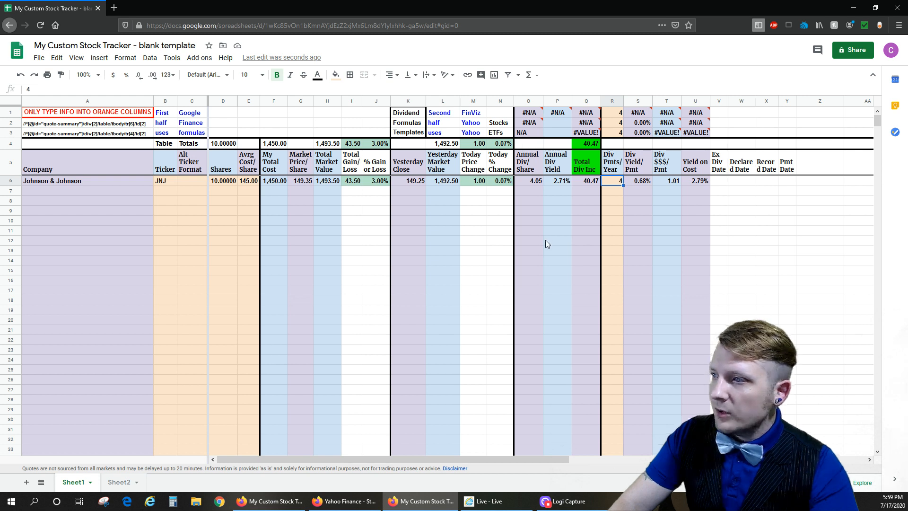
- Enter the ticker SIEN in the row below JNJ
left_click(169, 193)
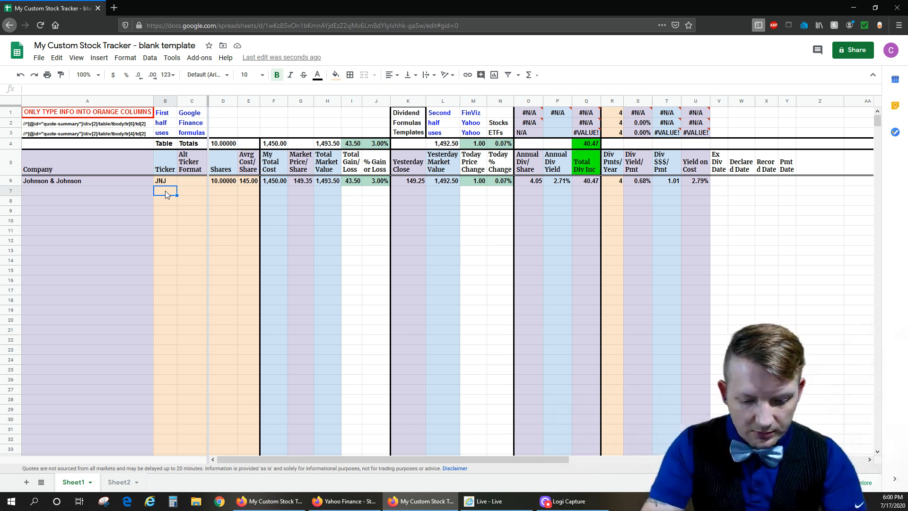
type("S")
key("Tab")
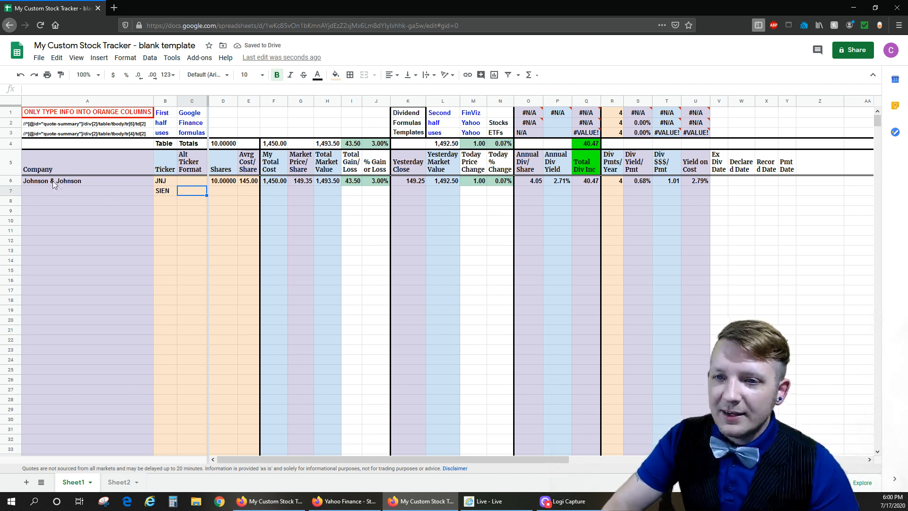
- Copy the entire JNJ row 6 and paste it into row 7
left_click(27, 182)
left_click(9, 182)
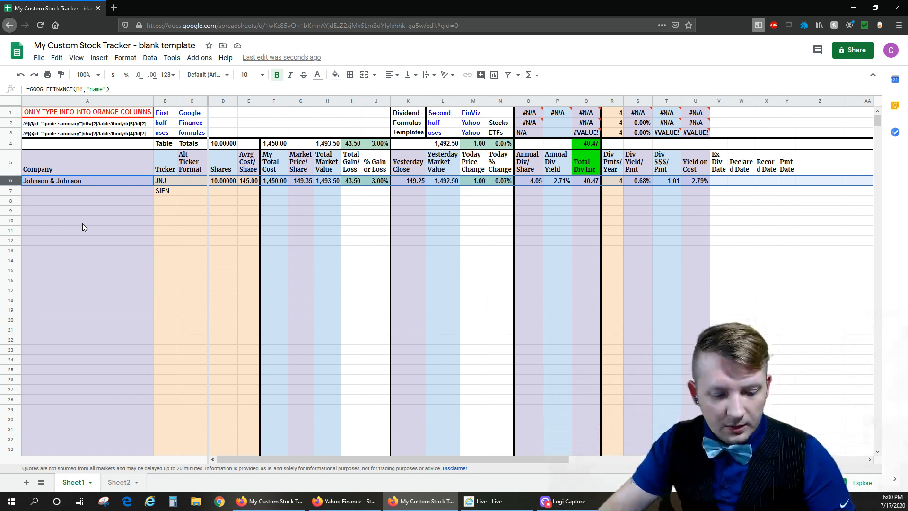
left_click(9, 190)
type("Johnson & Johnson\tJNJ\t\t10.00000\t145.00\t1,450.00\t149.35\t1,493.50\t43.50\t3.00%\t149.25\t1,492.50\t1.00\t0.07%\t4.05\t2.71%\t40.47\t4\t0.68%\t1.01\t2.79%")
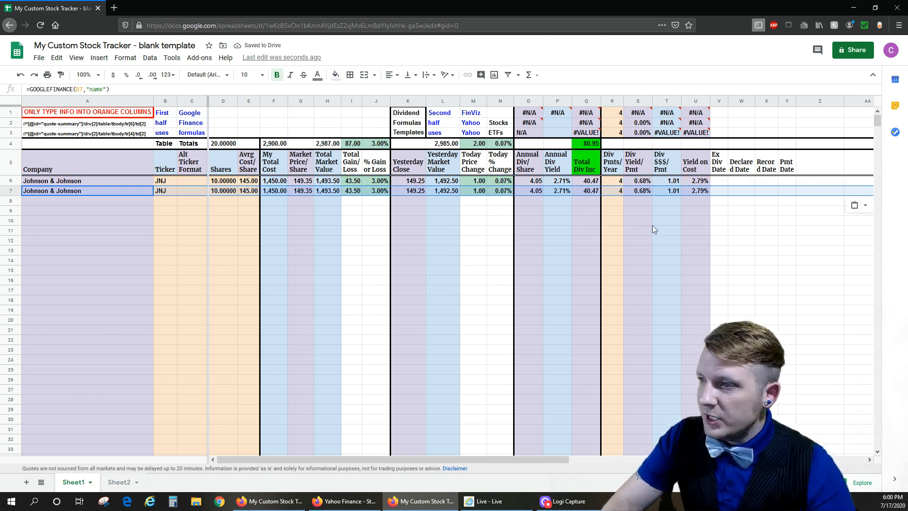
- Clear the dividend payments per year, average cost per share and shares in row 7
left_click(612, 192)
key("Delete")
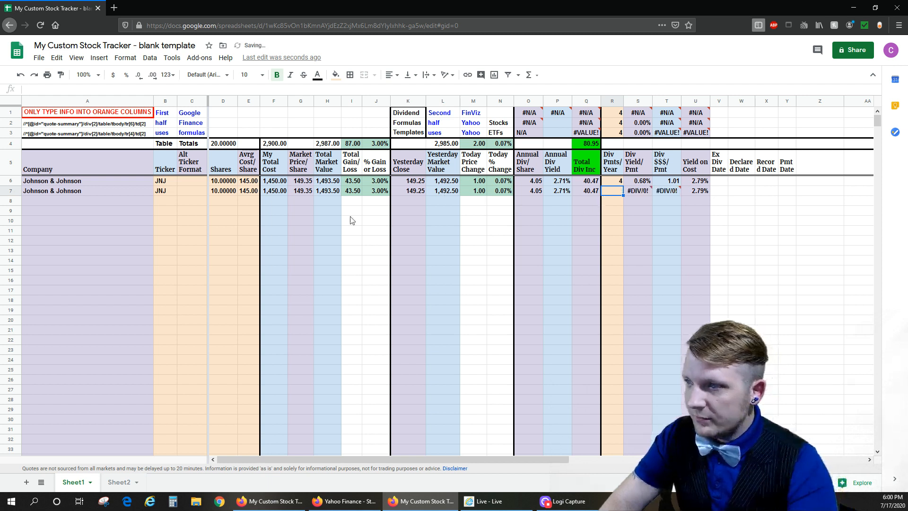
left_click(246, 191)
key("Delete")
left_click(222, 191)
key("Delete")
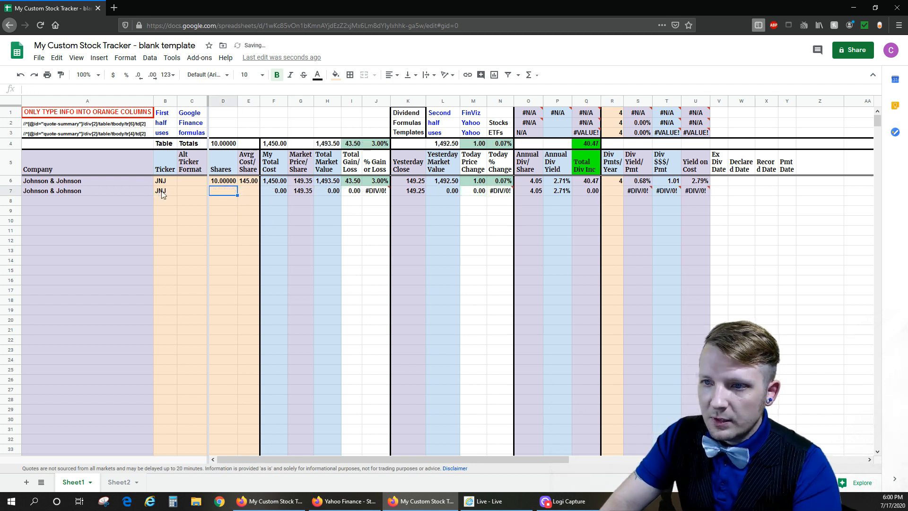
- Replace the ticker in row 7 with SIEN
left_click(165, 191)
type("SIEN")
key("Return")
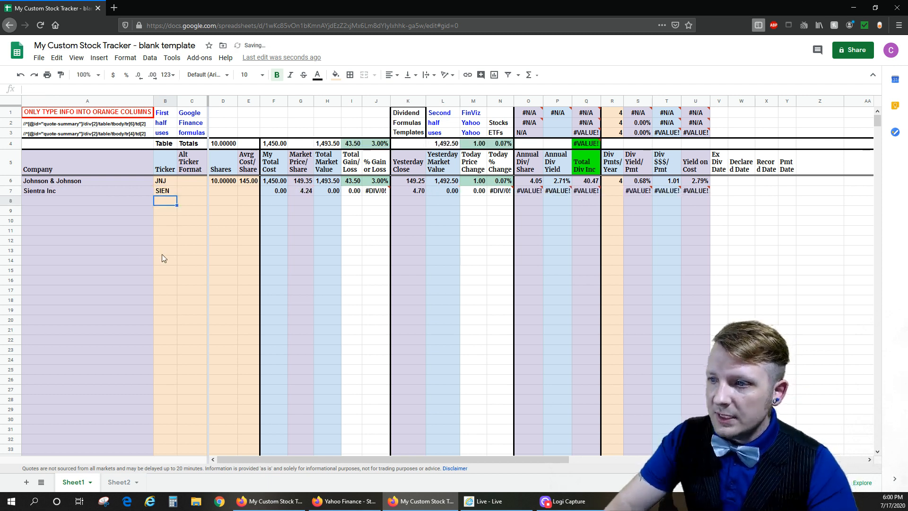
- Set the SIEN holding to 10 shares at an average cost of 4 per share
left_click(231, 194)
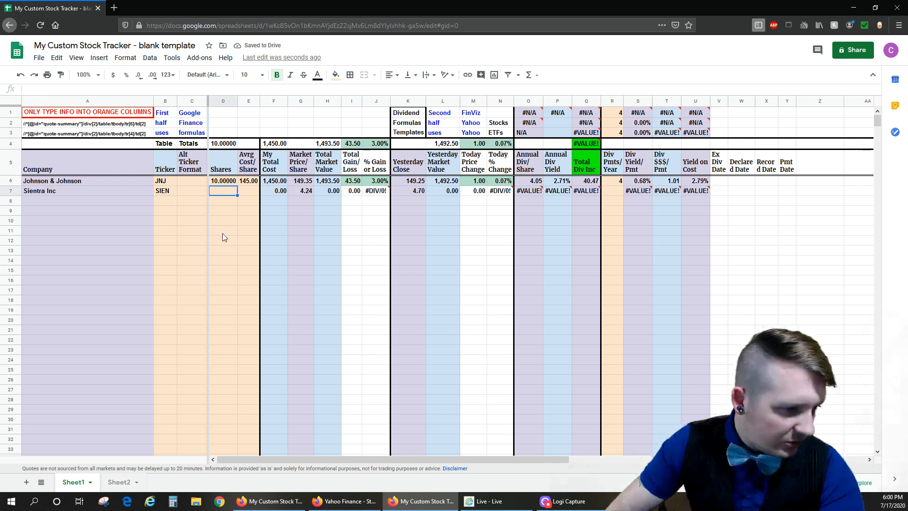
type("10")
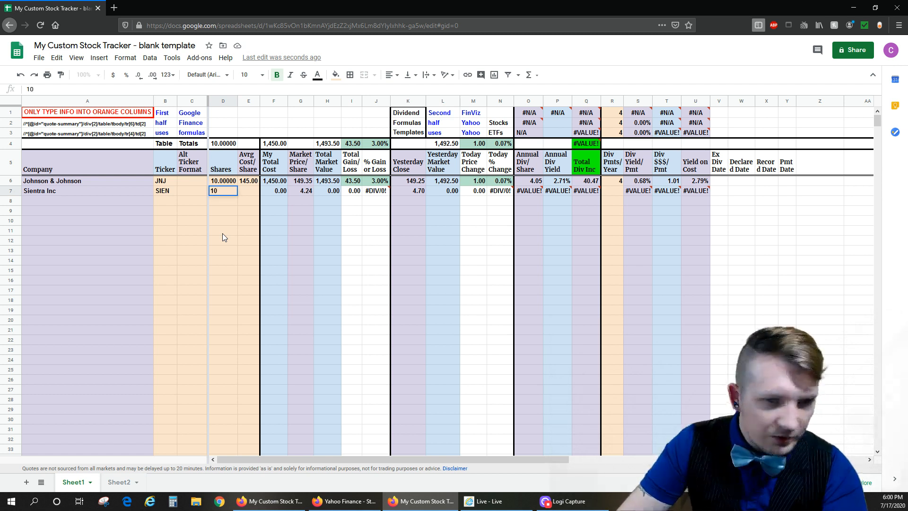
key("Tab")
type("4")
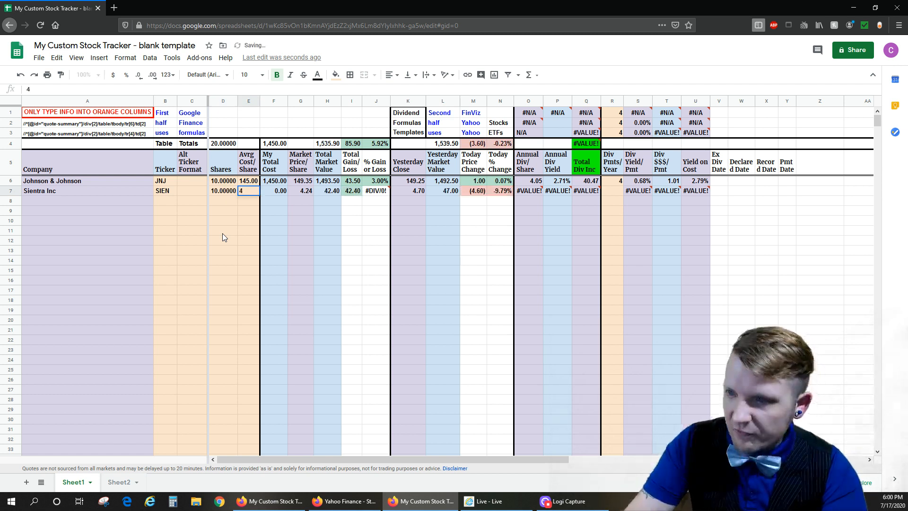
key("Return")
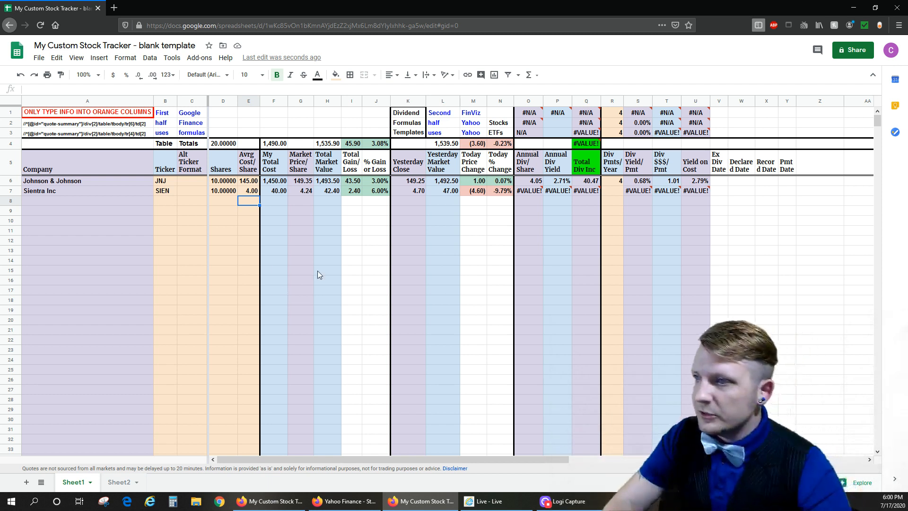
- Read the first troubleshooting tip on Sheet2 and return to the SIEN ticker on Sheet1
left_click(121, 484)
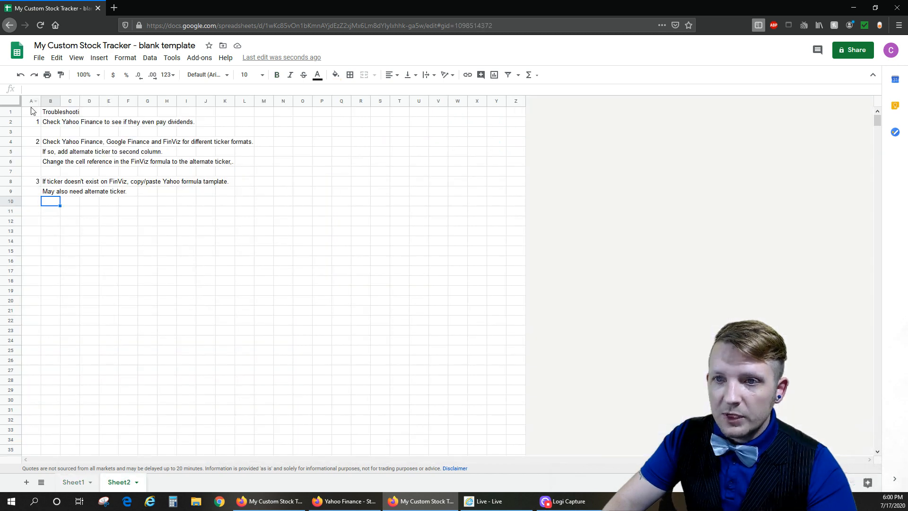
left_click_drag(28, 113, 215, 135)
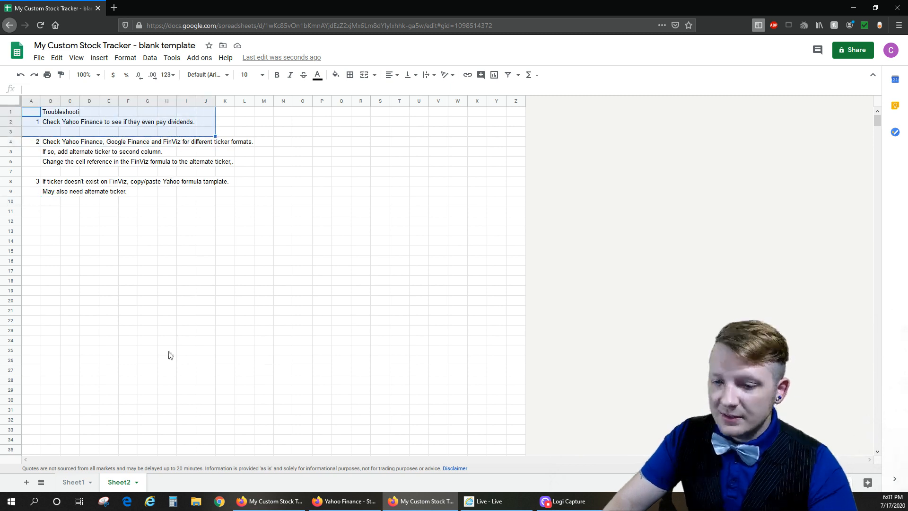
left_click(72, 483)
left_click(166, 190)
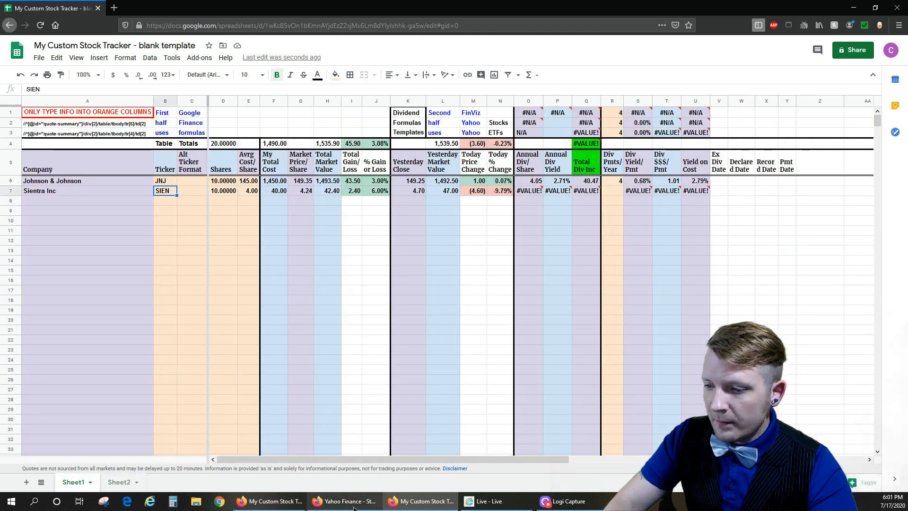
- Switch to Yahoo Finance and look up the SIEN quote summary
left_click(354, 506)
left_click(285, 61)
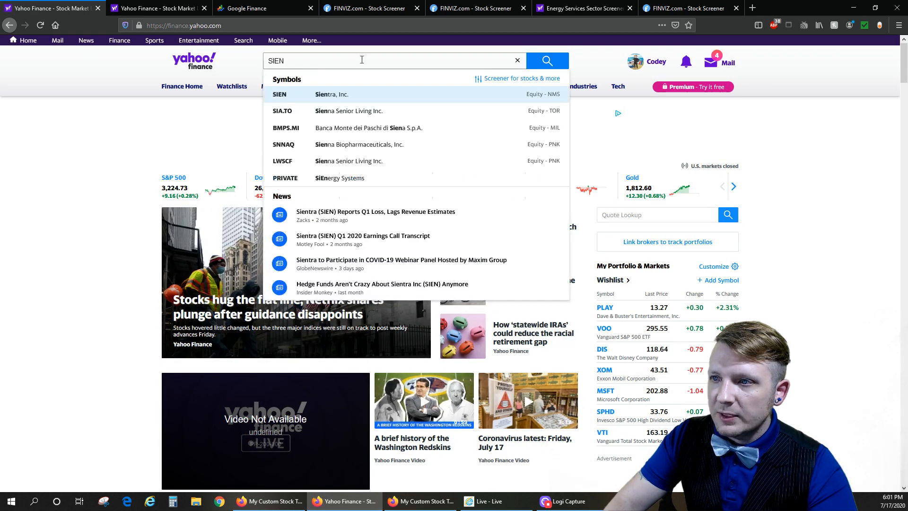
left_click(547, 61)
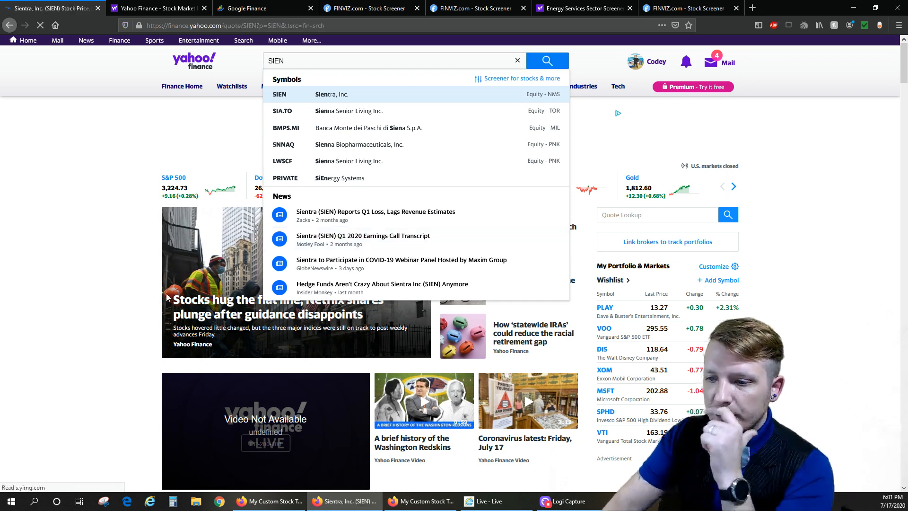
scroll(82, 318, "down", 2)
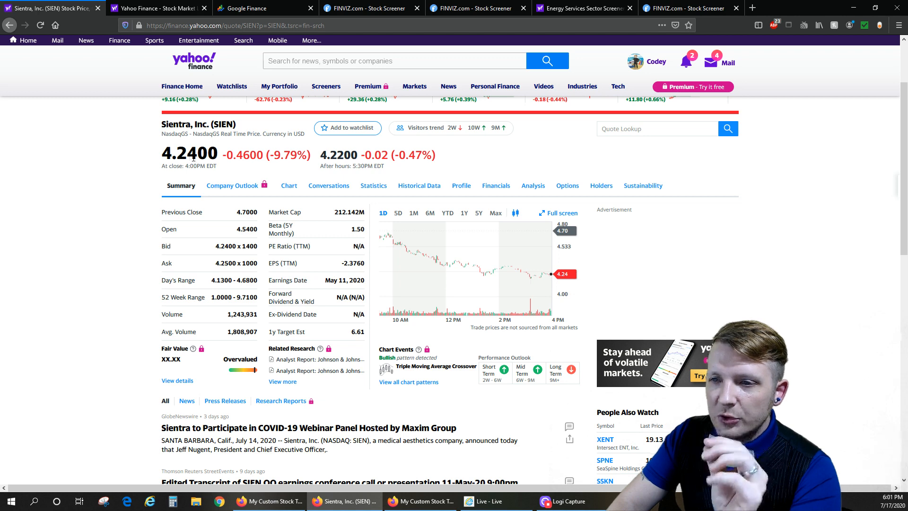
- Compare the SIEN closing price on Yahoo Finance with the market price per share in row 7 of the stock tracker
left_click_drag(162, 152, 208, 153)
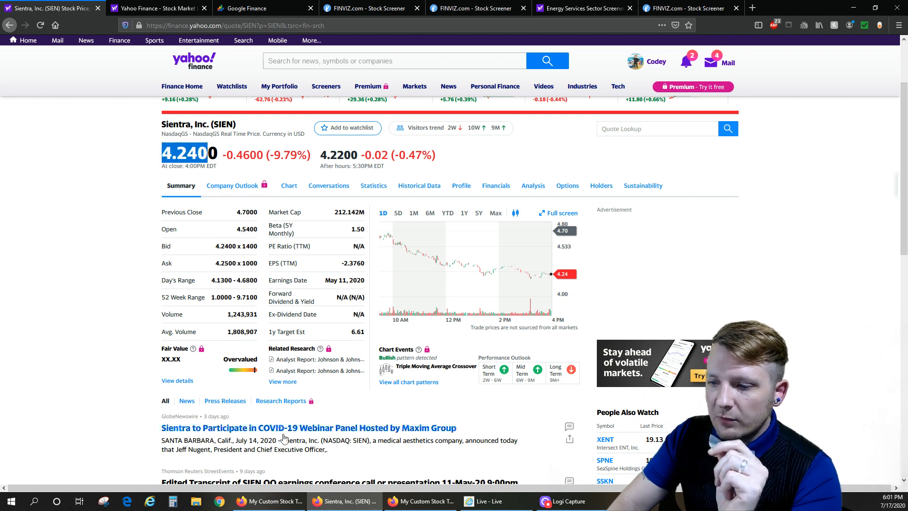
left_click(408, 502)
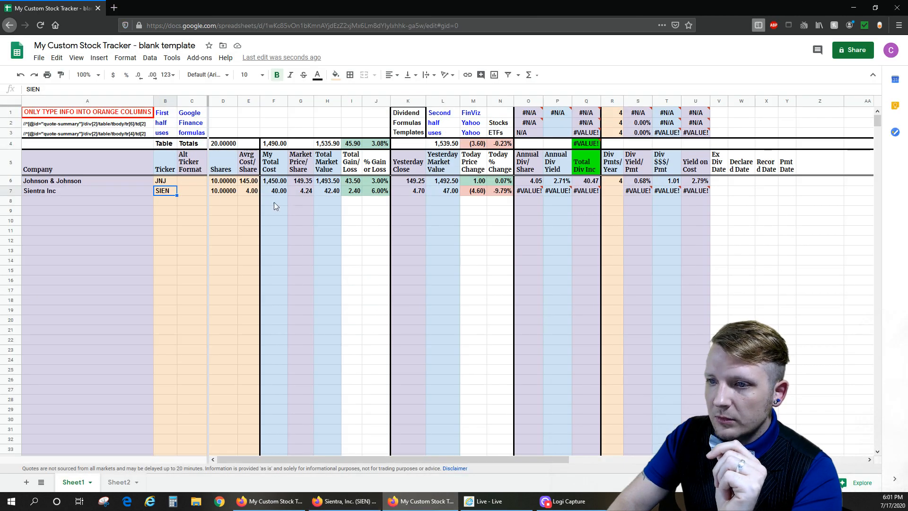
left_click(306, 191)
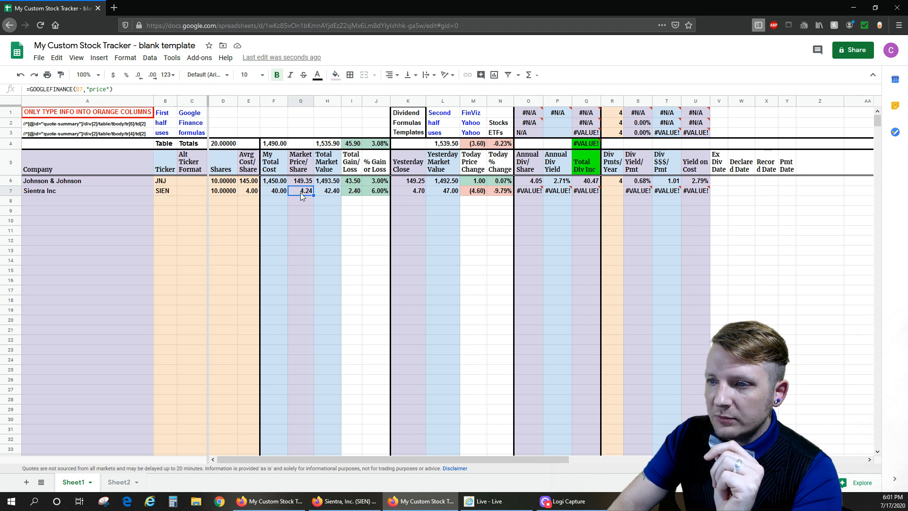
- Switch back to Yahoo Finance and check the Forward Dividend & Yield entry for SIEN
left_click(345, 502)
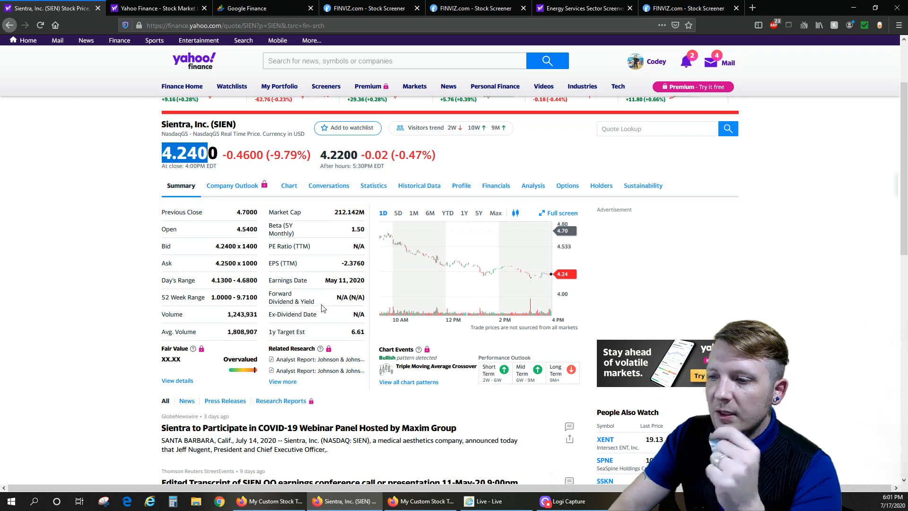
left_click_drag(282, 299, 341, 297)
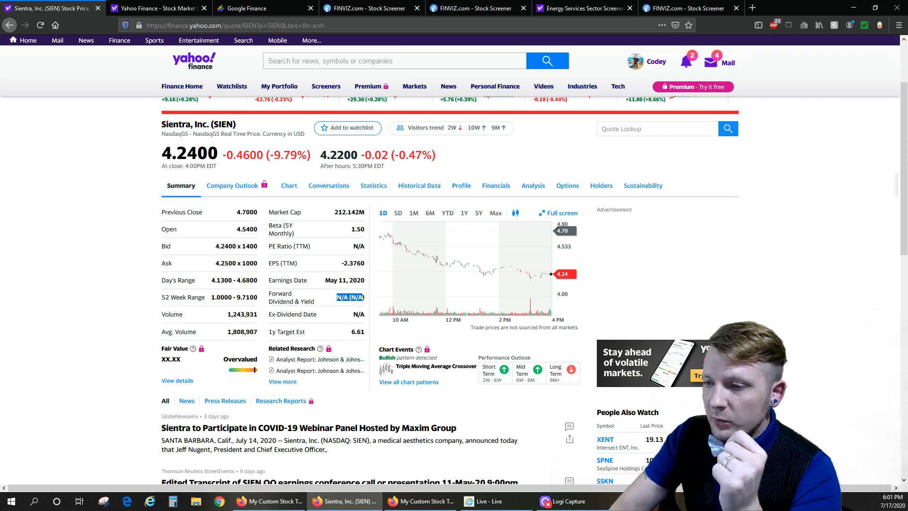
left_click(352, 311)
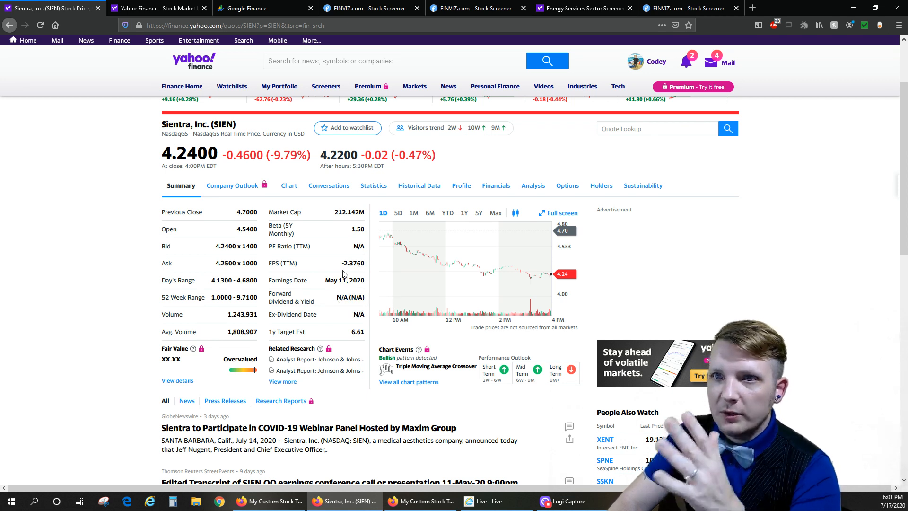
- Open the SIEN historical data and filter it to Dividends Only
left_click(425, 191)
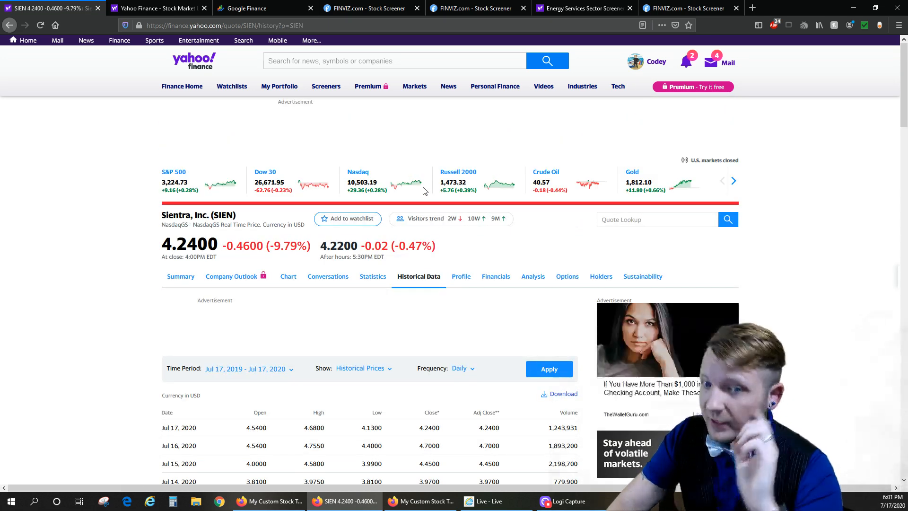
left_click(371, 368)
left_click(364, 414)
left_click(549, 372)
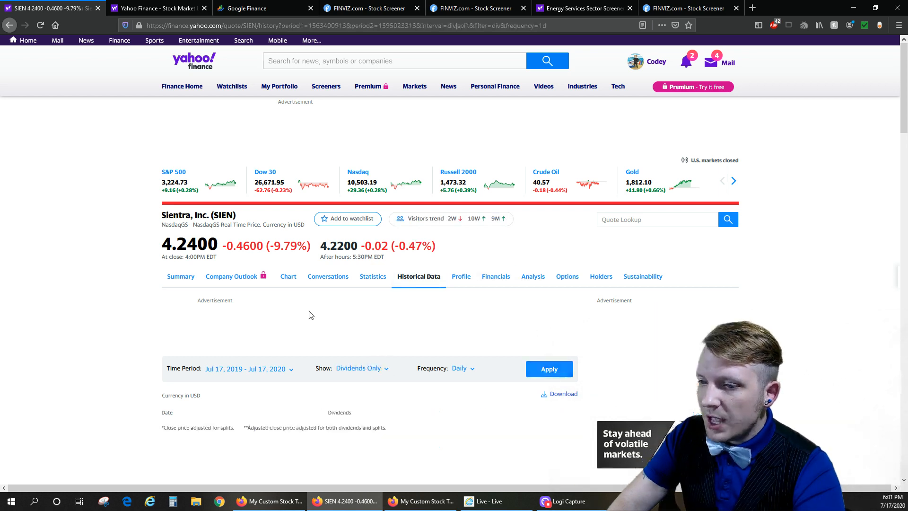
scroll(90, 313, "down", 4)
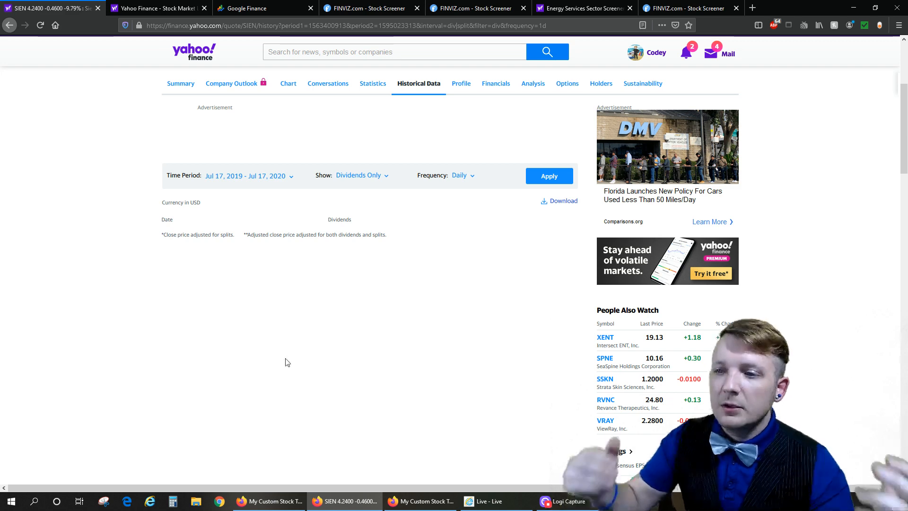
- Switch back to the stock tracker and clear the SIEN dividend cells in row 7, from Annual Div/Share through Yield on Cost
key("alt+Tab")
left_click(535, 194)
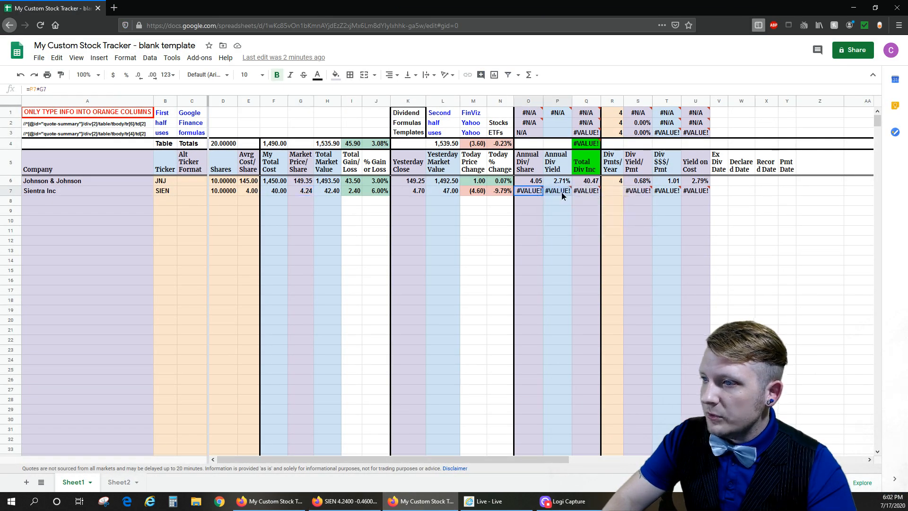
left_click(693, 192, "shift")
key("Delete")
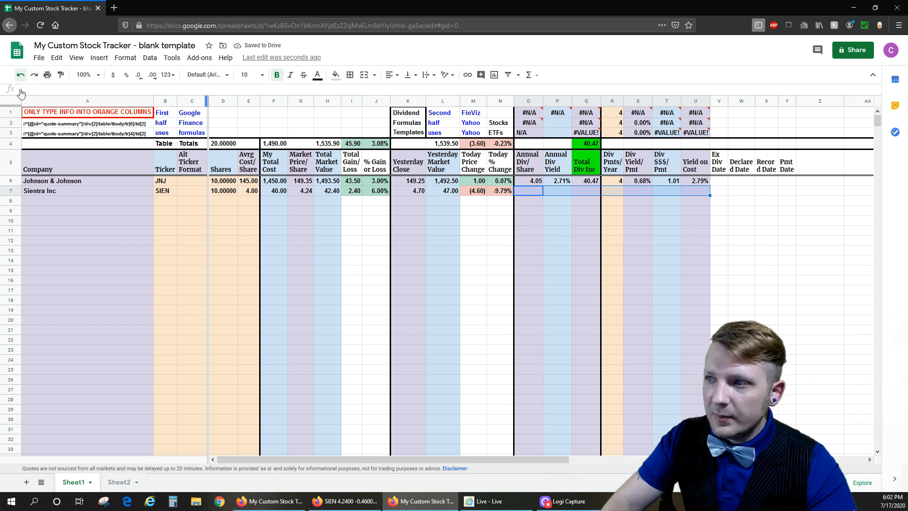
- Undo the clearing of the row 7 dividend cells and inspect the Total Div Inc formula in row 4
left_click(20, 75)
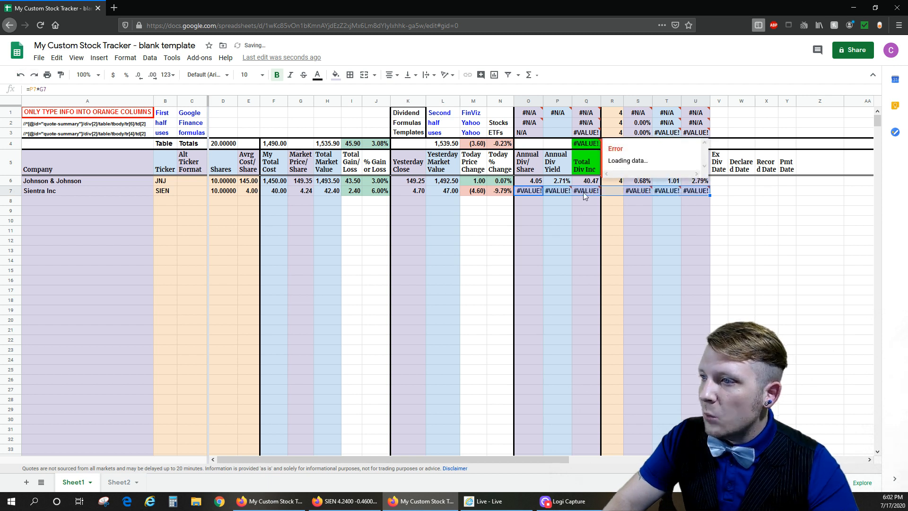
left_click(588, 147)
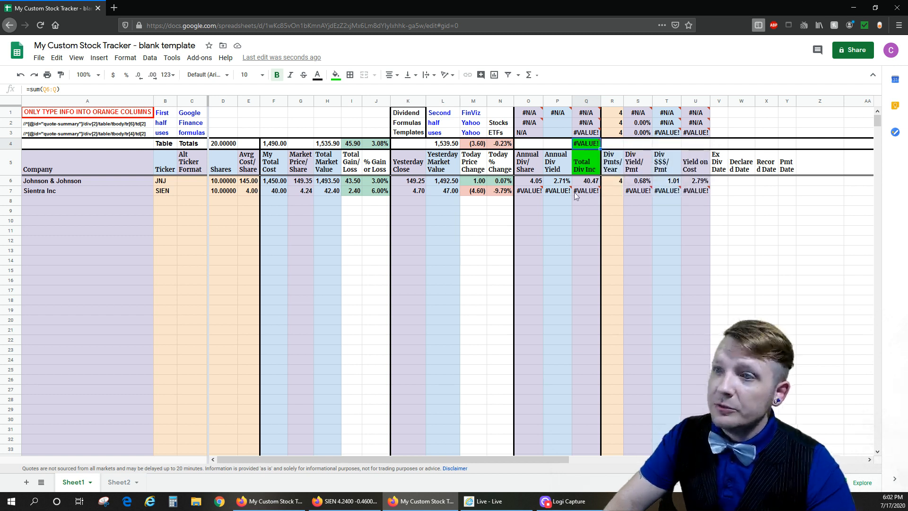
- Clear the row 7 dividend cells O7 to U7 again and check the total dividend income cell in row 4
left_click(21, 75)
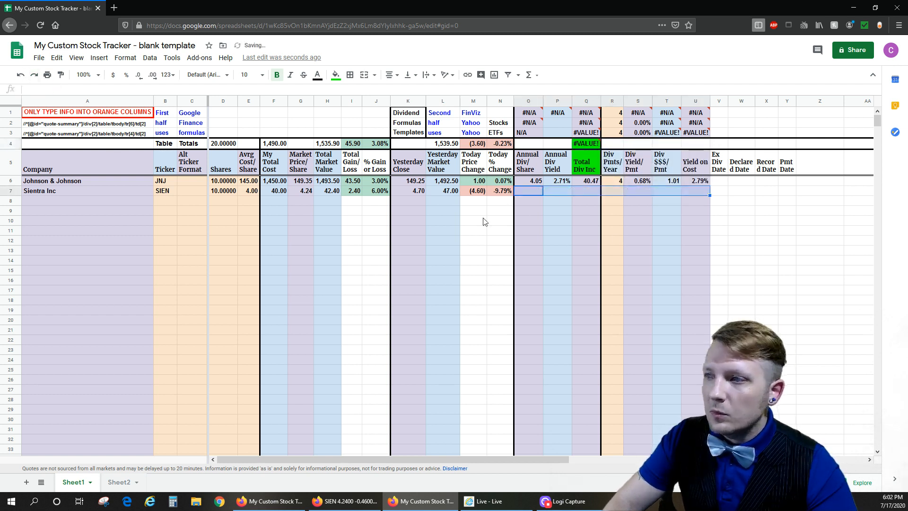
left_click_drag(534, 194, 695, 211)
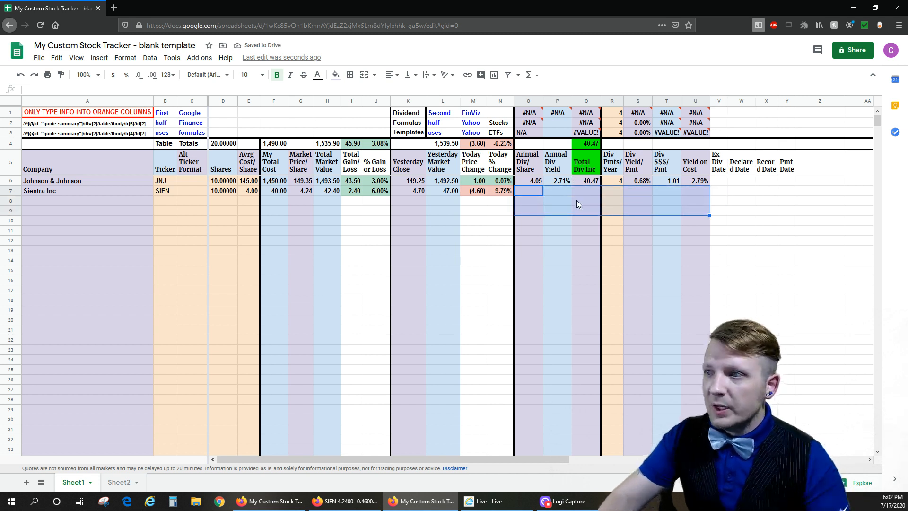
left_click(594, 145)
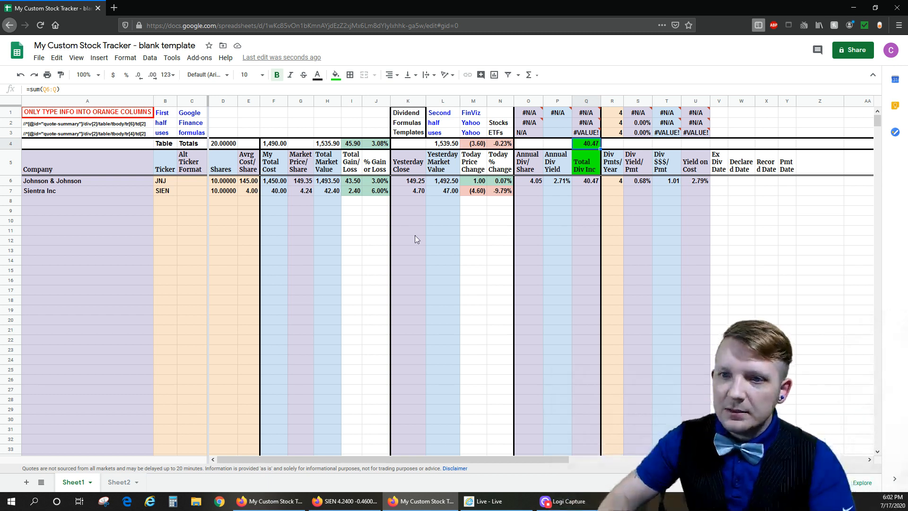
- Enter the ticker BF.A in row 8
left_click(166, 200)
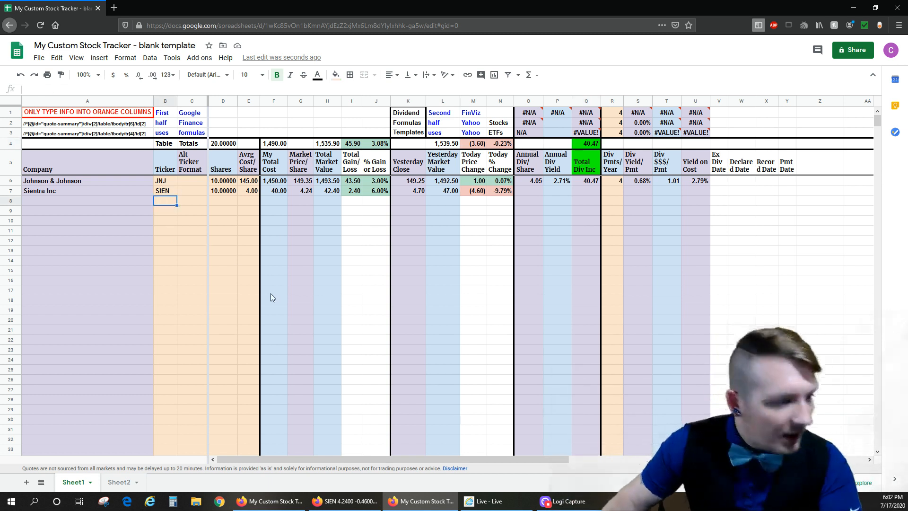
type("BF")
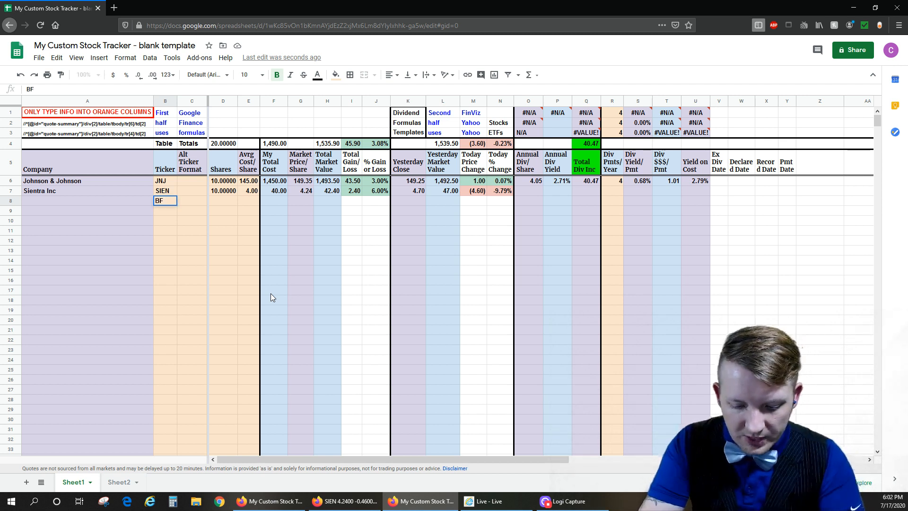
type(".A")
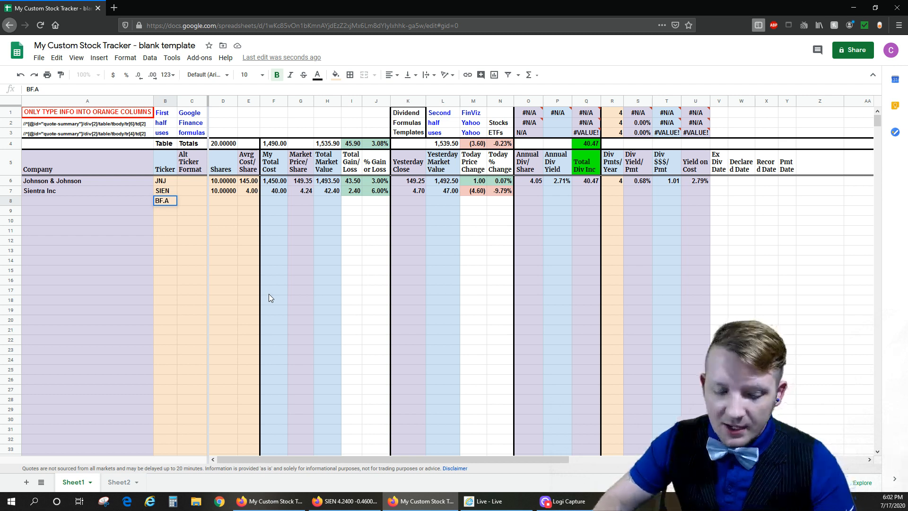
- Copy the whole SIEN row 7 into row 8 and clear the average cost per share in row 8
left_click(12, 190)
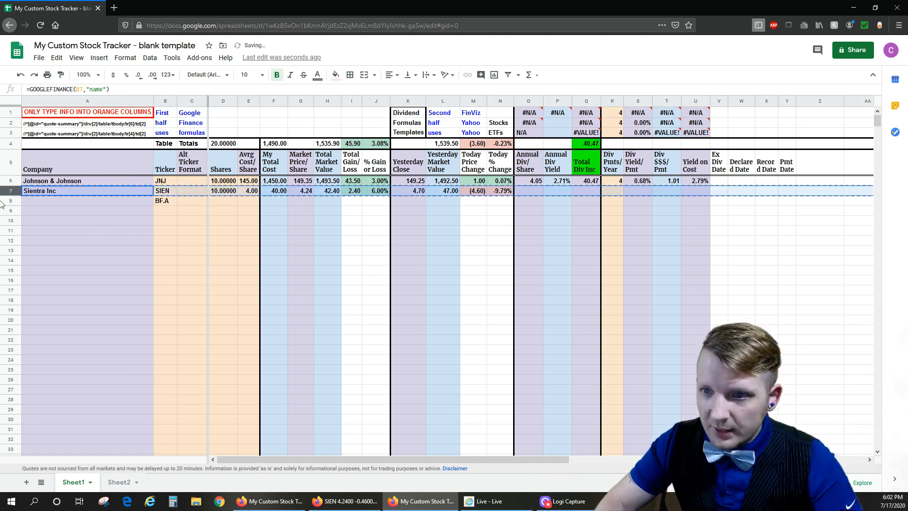
key("ctrl+c")
left_click(10, 201)
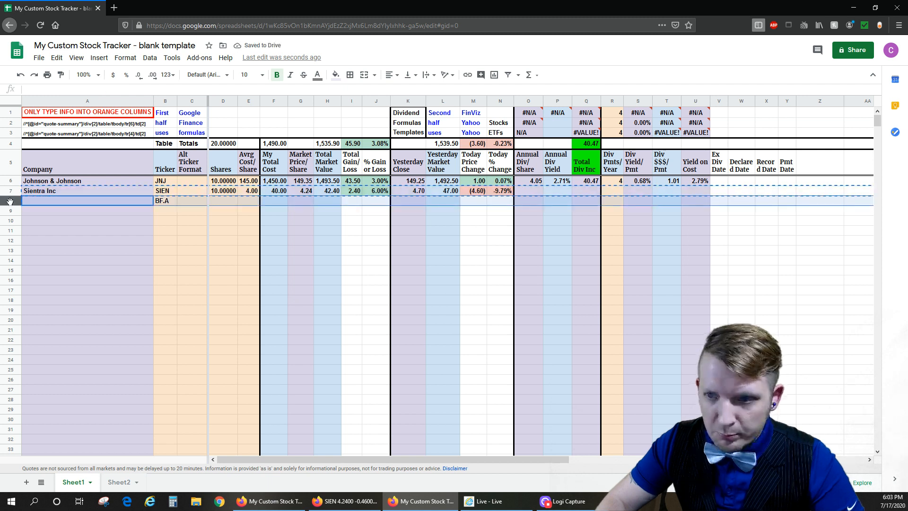
key("ctrl+v")
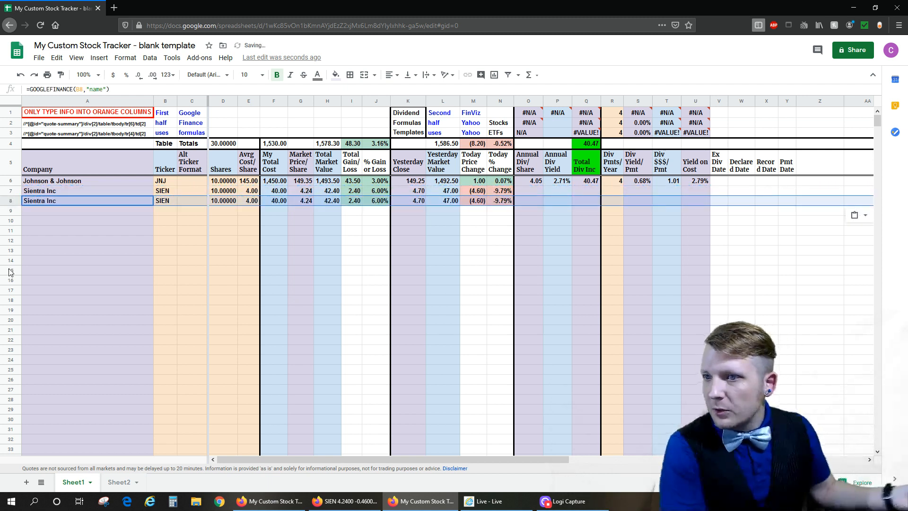
left_click(249, 202)
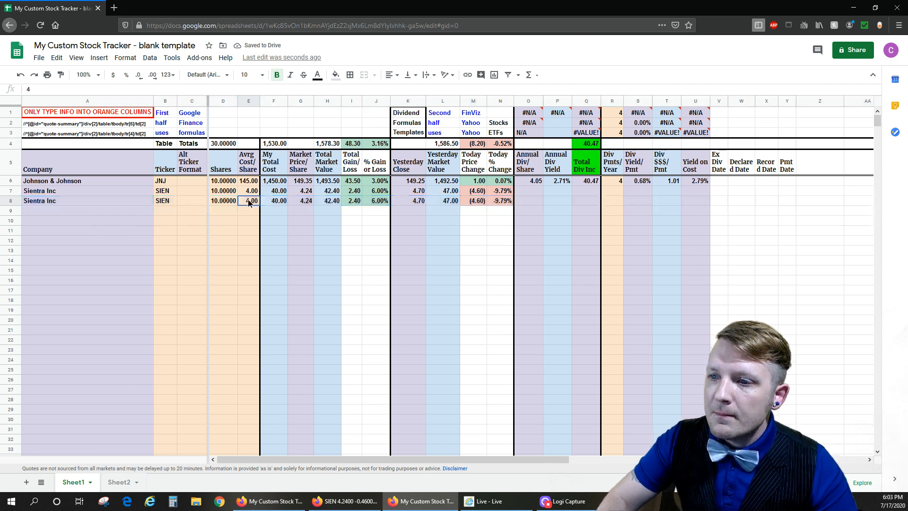
key("Delete")
- Replace the ticker in row 8 with BF.A and set its average cost per share to 60
left_click(172, 202)
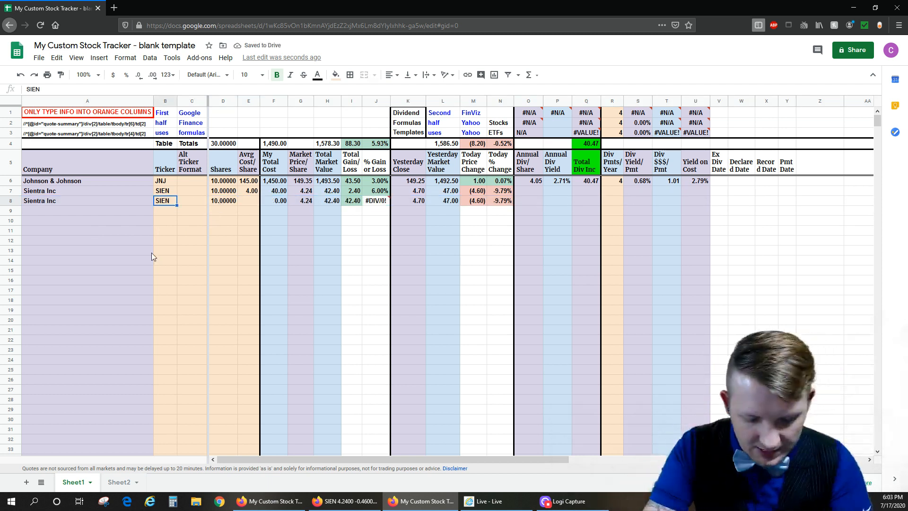
type("BF.A")
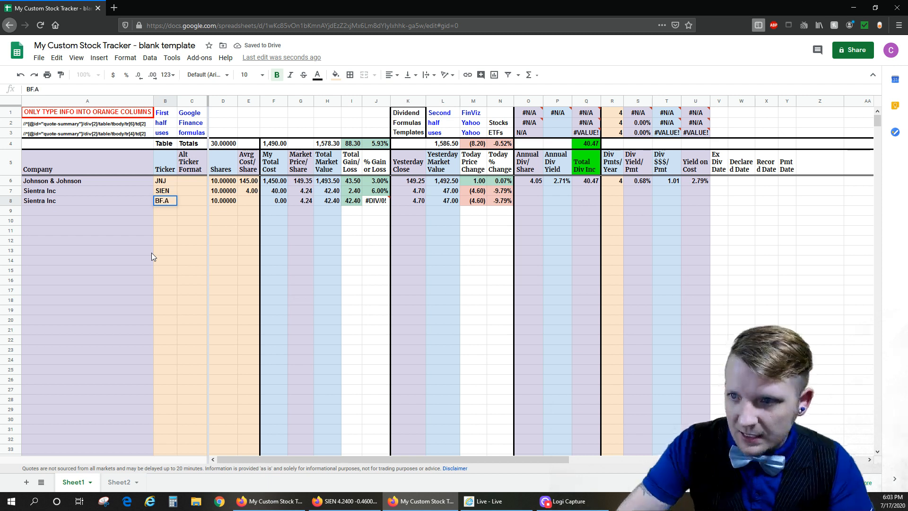
key("Return")
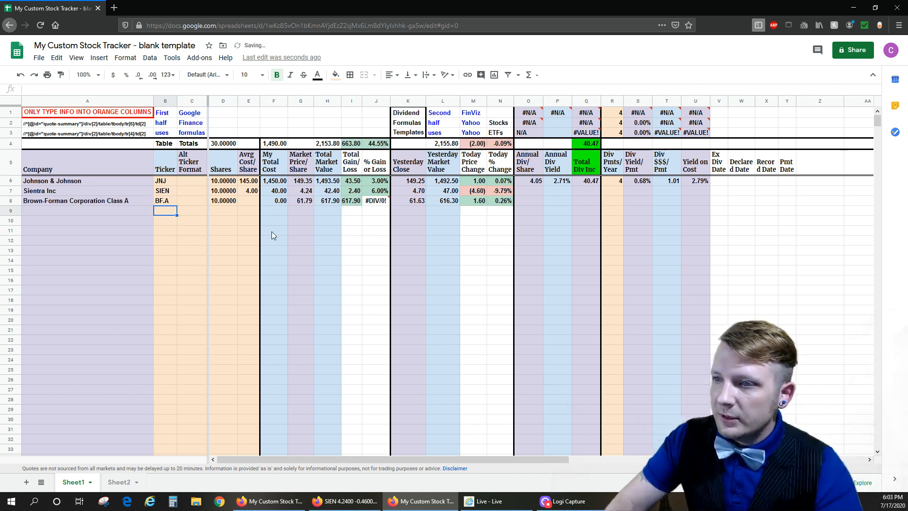
left_click(249, 201)
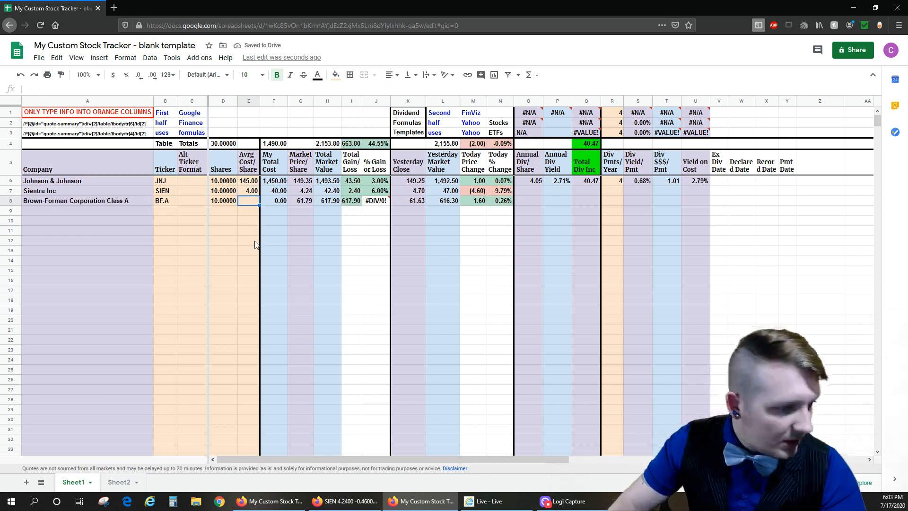
type("60")
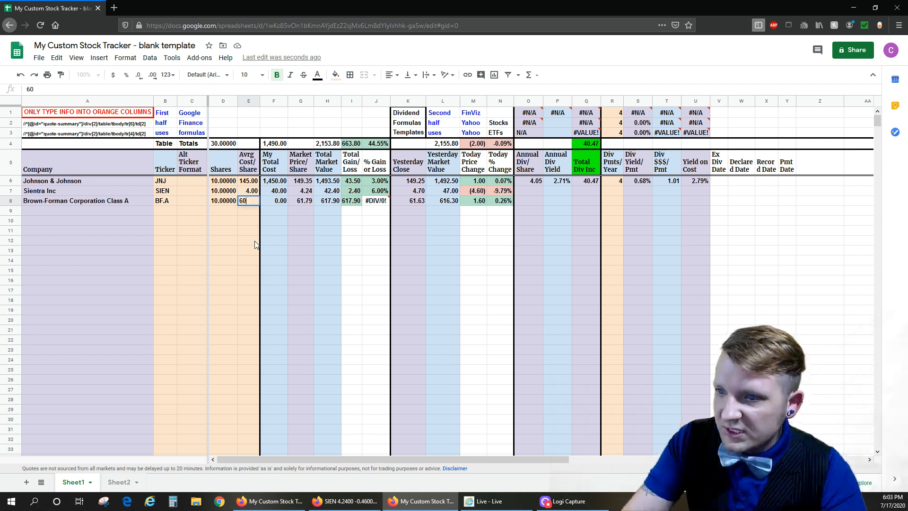
key("Return")
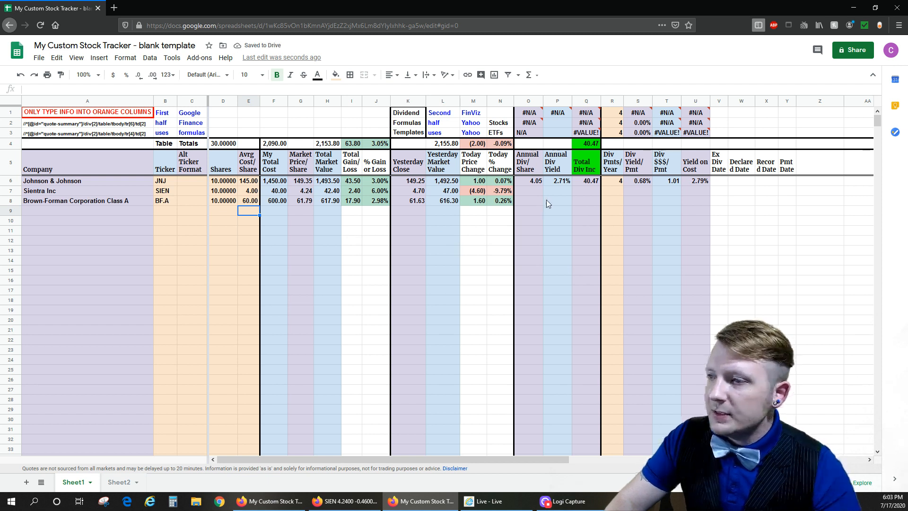
- Copy the JNJ dividend cells from Annual Div/Share through Yield on Cost in row 6 into the BF.A row 8
left_click_drag(518, 192, 701, 195)
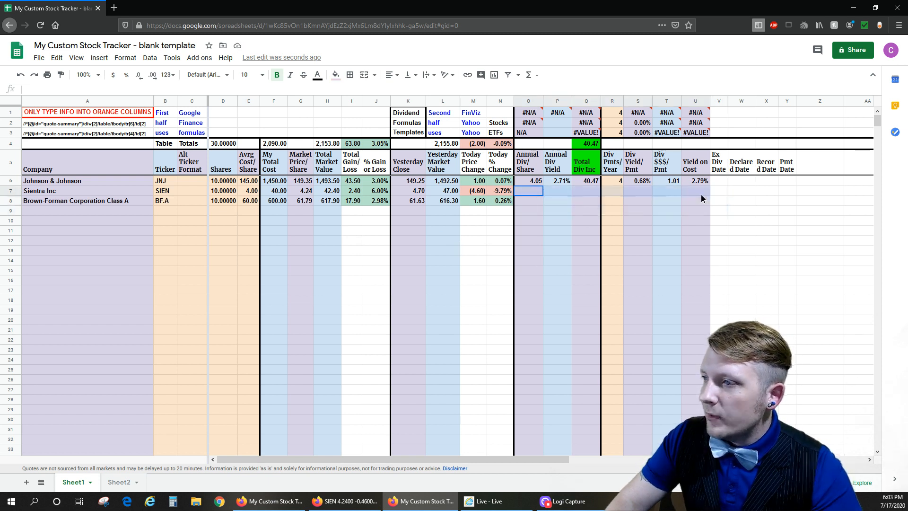
left_click_drag(539, 182, 702, 183)
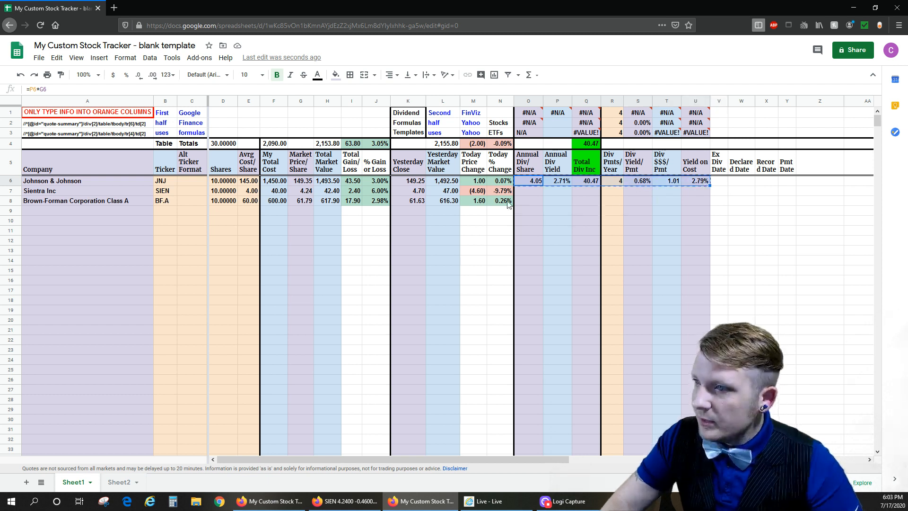
left_click(523, 203)
key("ctrl+v")
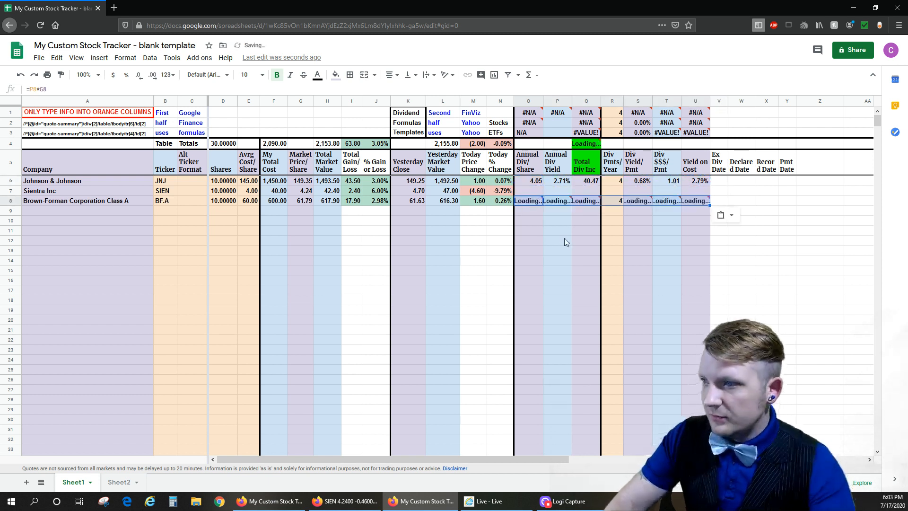
- Select the BF.A ticker in row 8, close the SIEN history page and search Yahoo Finance for BF.A
left_click(536, 225)
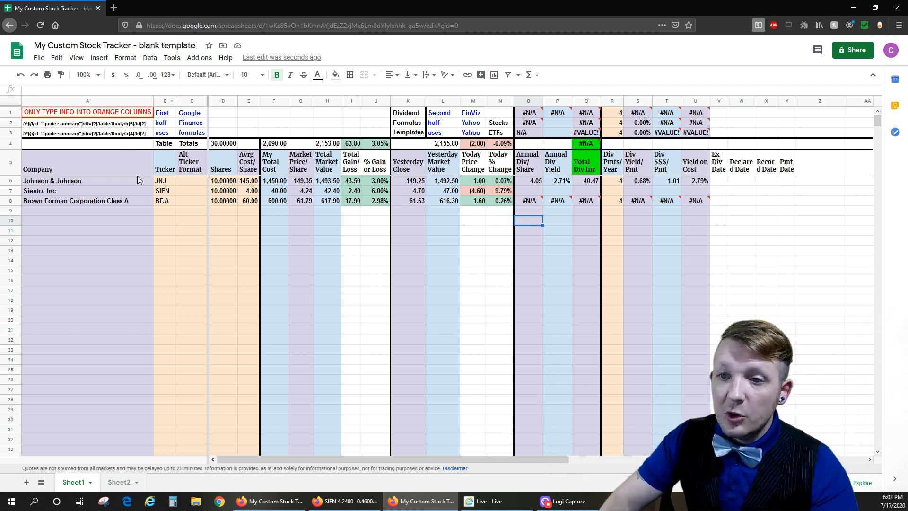
left_click(151, 203)
left_click(165, 201)
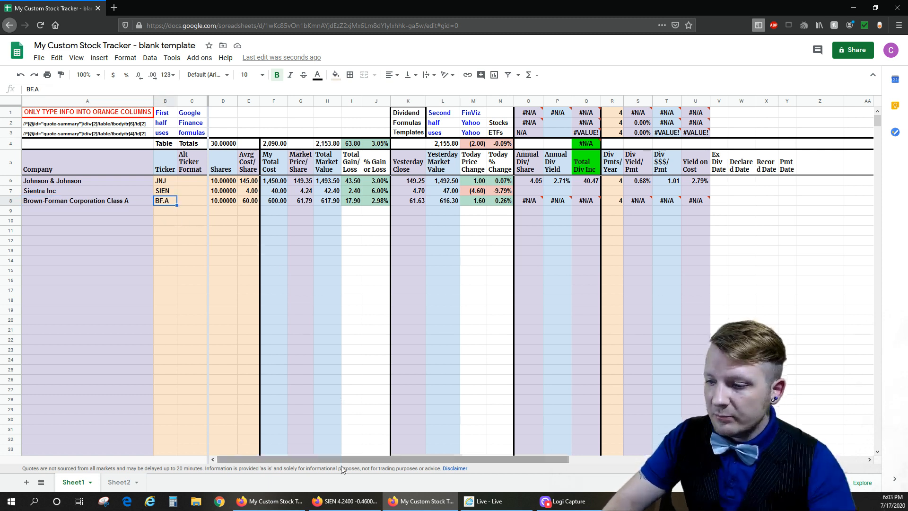
left_click(346, 501)
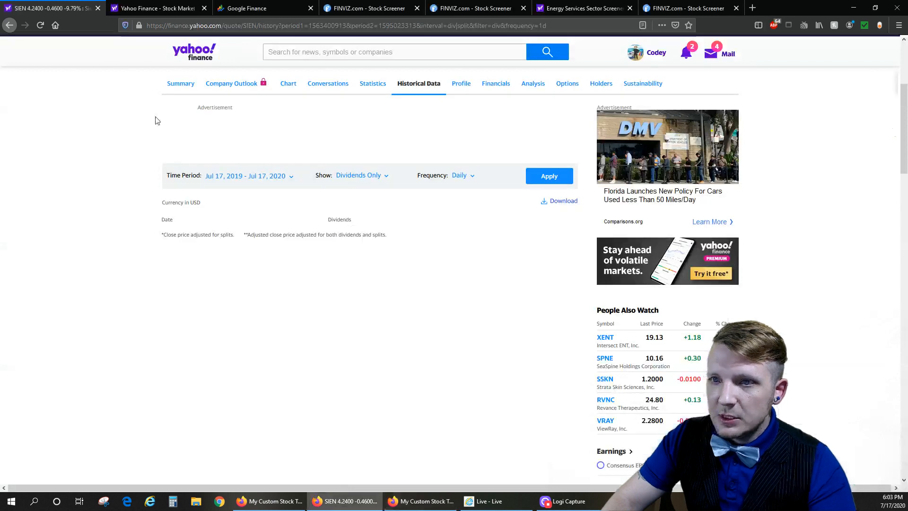
left_click(98, 8)
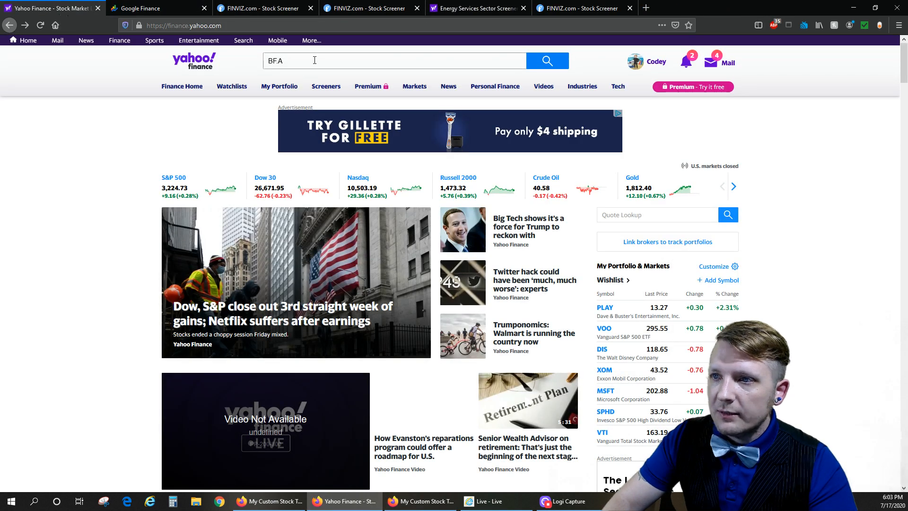
left_click(315, 60)
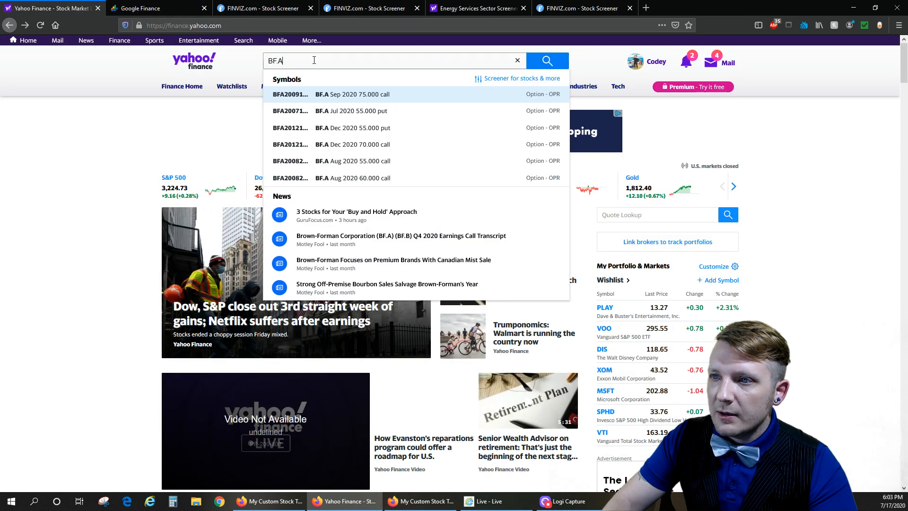
left_click(549, 61)
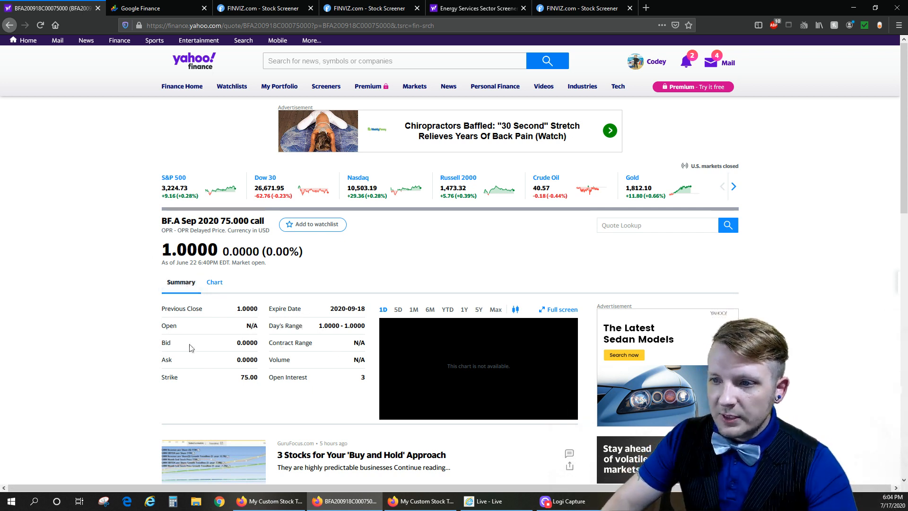
- Compare the price on the Yahoo Finance BF.A option page with the tracker's Market Price/Share in row 8
left_click_drag(164, 256, 218, 251)
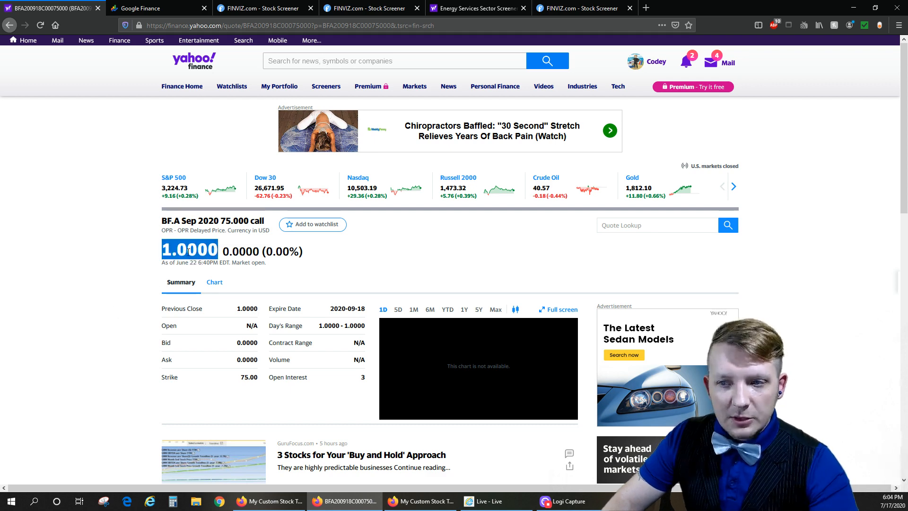
left_click(421, 501)
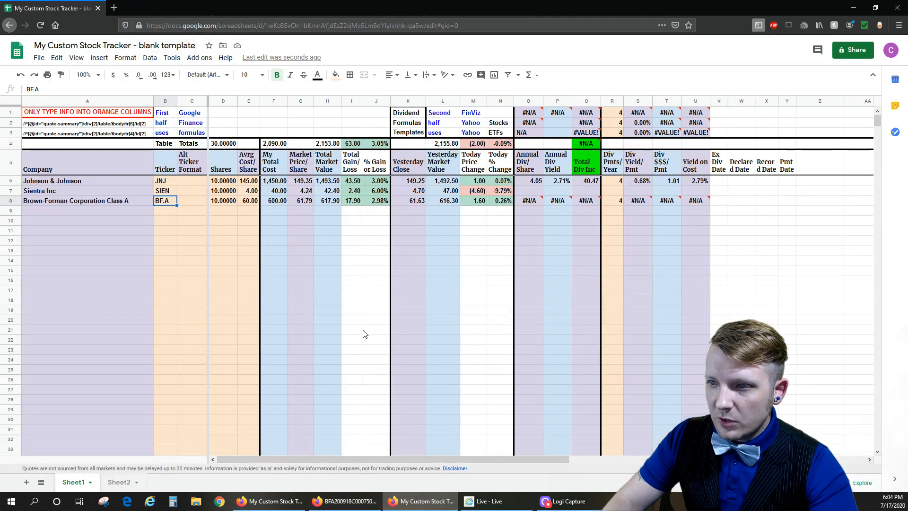
left_click(299, 202)
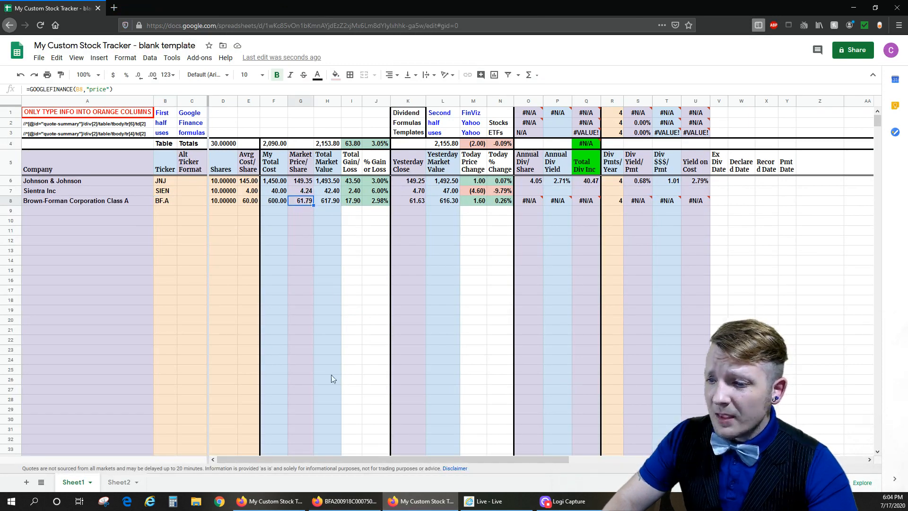
left_click(343, 503)
left_click(110, 242)
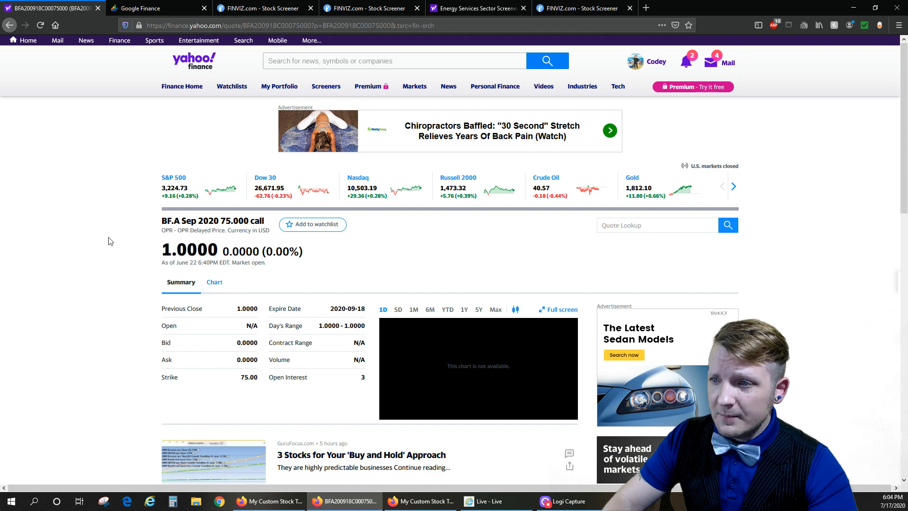
left_click(421, 501)
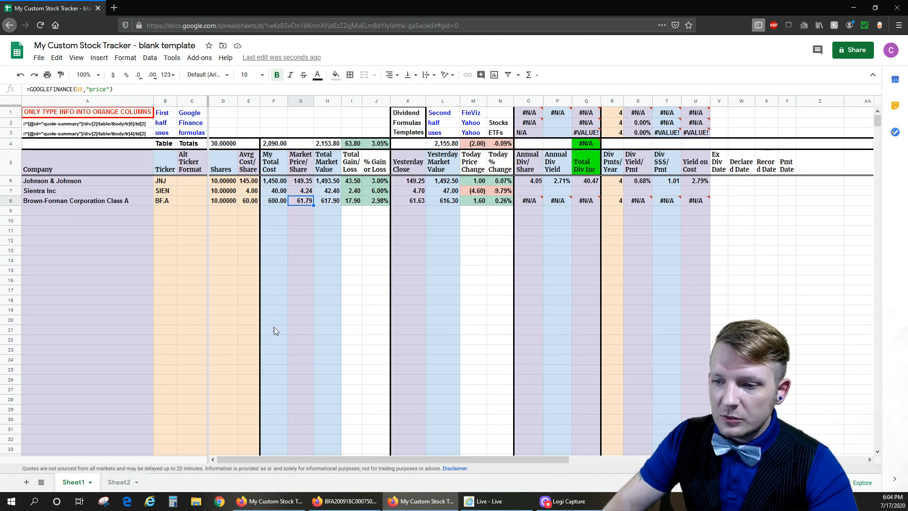
left_click(345, 501)
left_click(130, 10)
left_click(71, 8)
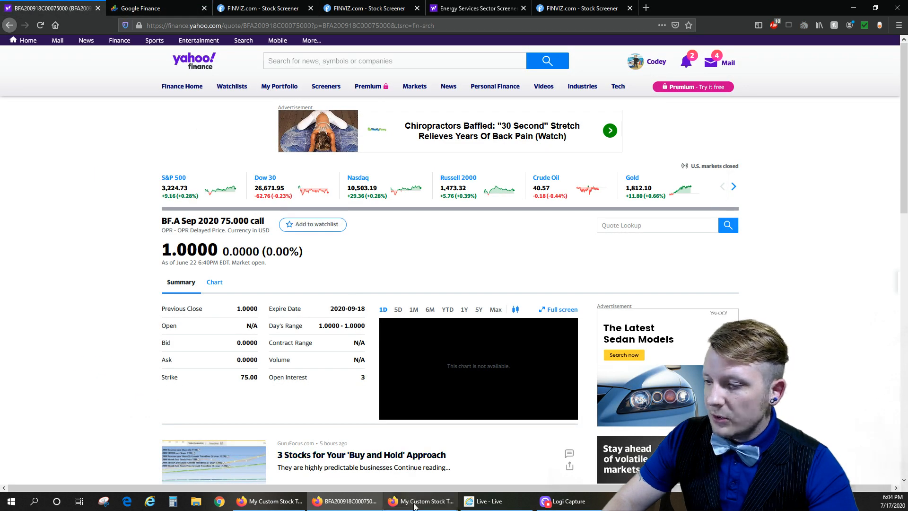
left_click(415, 506)
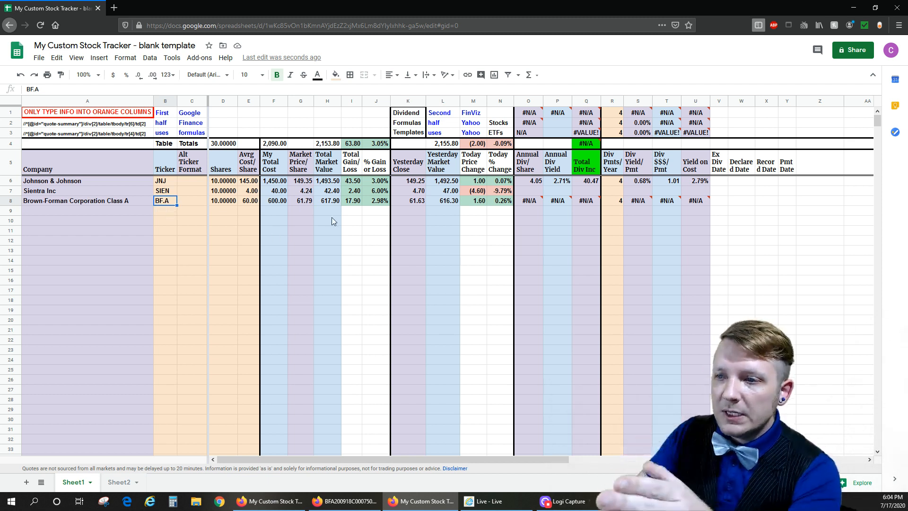
- Check the Market Price/Share and Annual Div/Share formulas in the BF.A row of the tracker
left_click(279, 192)
left_click(299, 203)
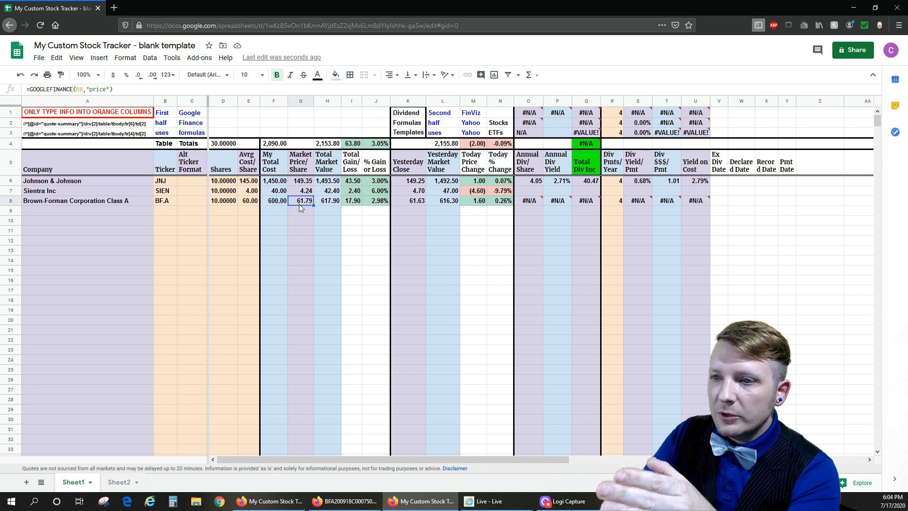
left_click(533, 201)
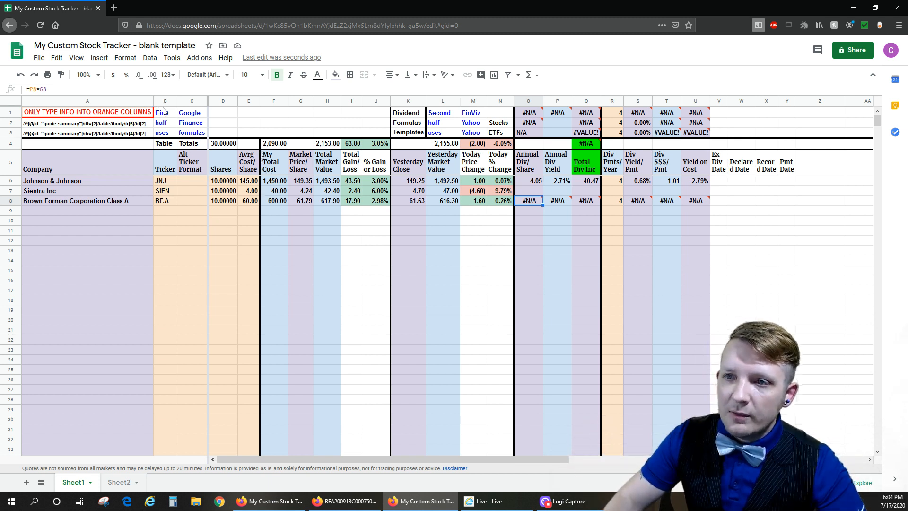
- Review the data-source notes in rows 1 to 3 for Google Finance, FinViz and Yahoo formulas
left_click_drag(166, 114, 199, 136)
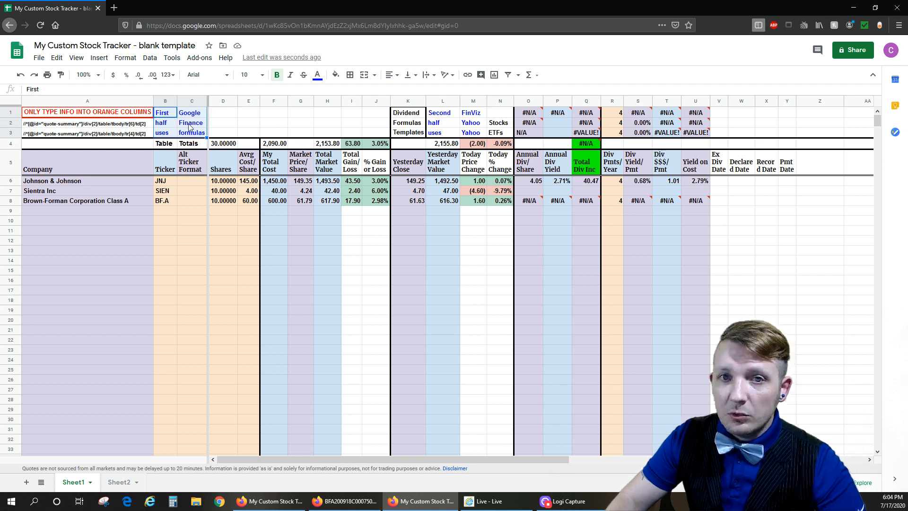
left_click_drag(446, 117, 460, 136)
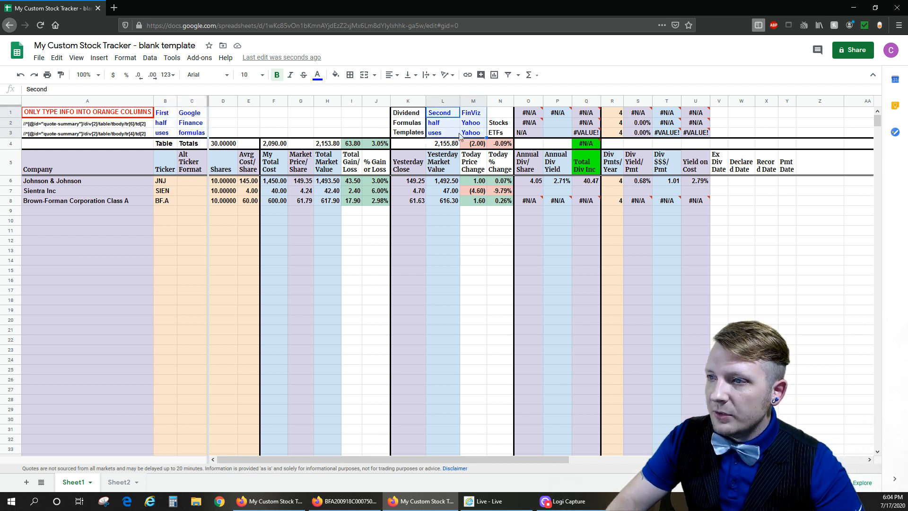
left_click(482, 117)
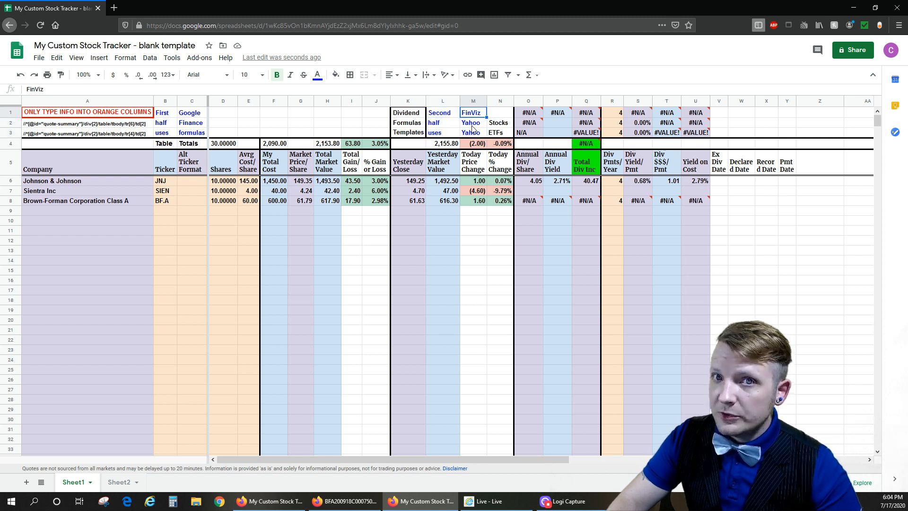
left_click(477, 125)
left_click(473, 134)
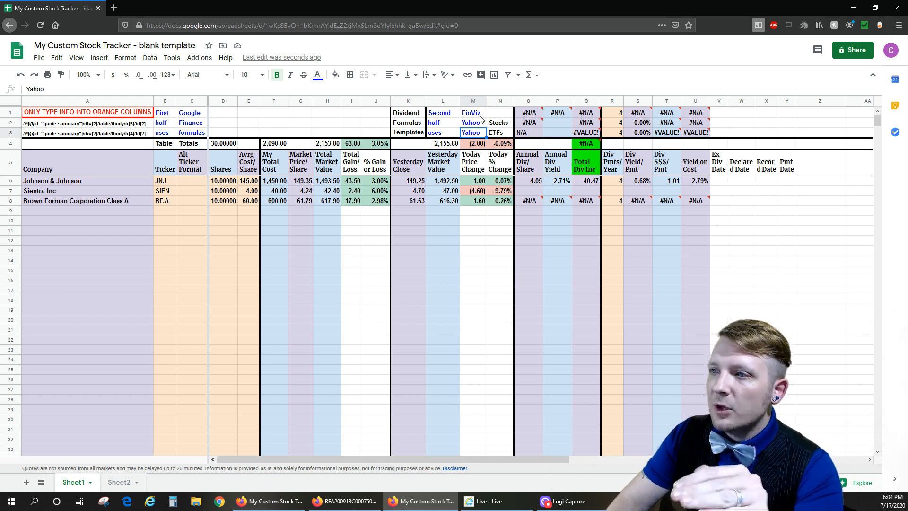
- Examine the FinViz dividend template formulas in row 1 and compare their error notes with the BF.A Annual Div/Share cell
left_click_drag(479, 117, 698, 115)
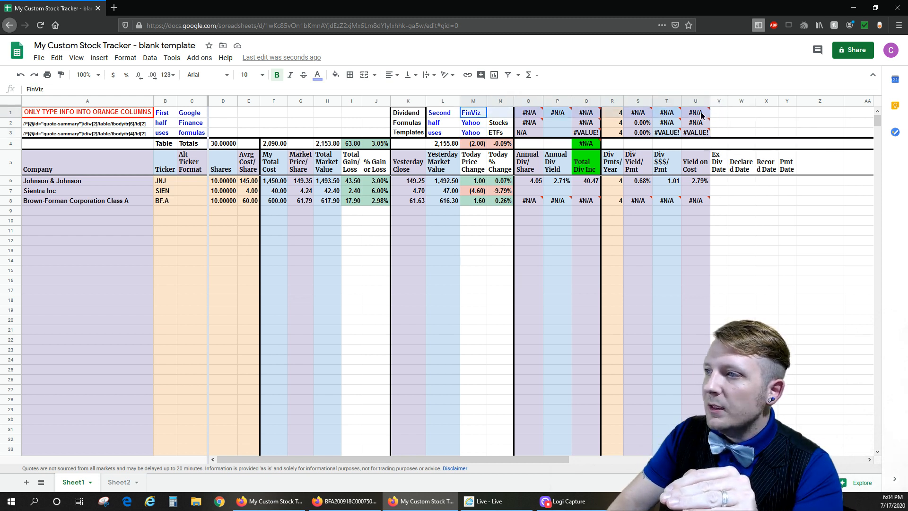
mouse_move(698, 115)
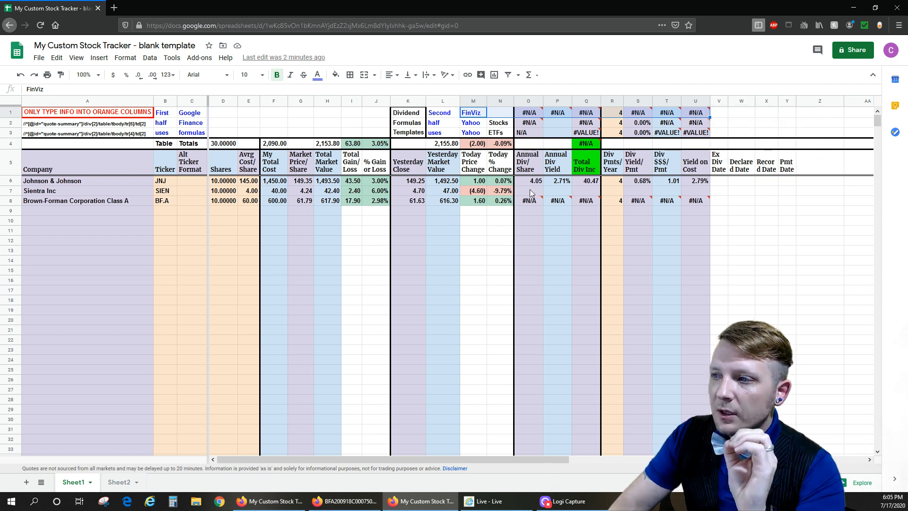
mouse_move(533, 125)
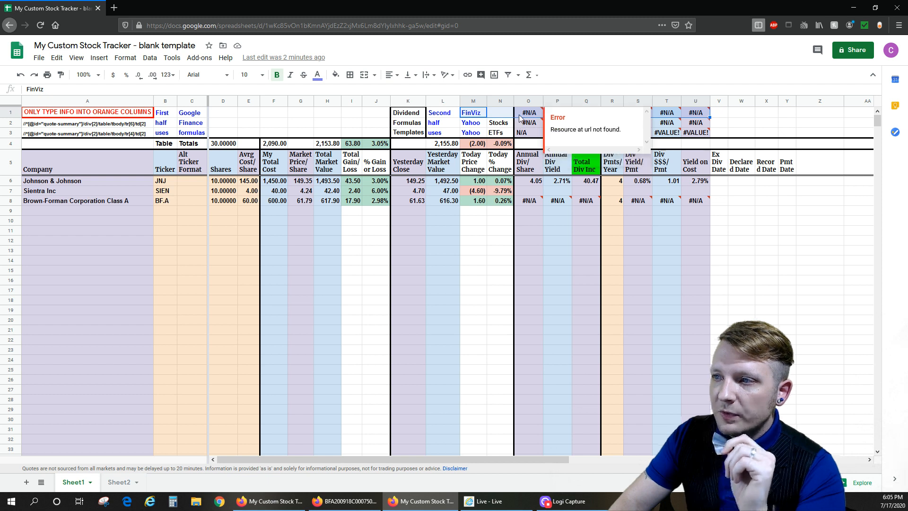
left_click(531, 113)
left_click(525, 200)
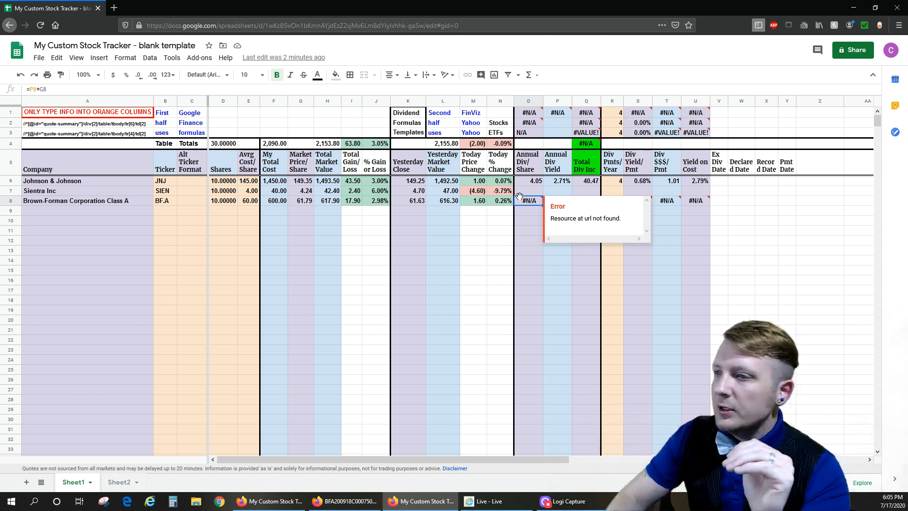
left_click_drag(532, 116, 695, 112)
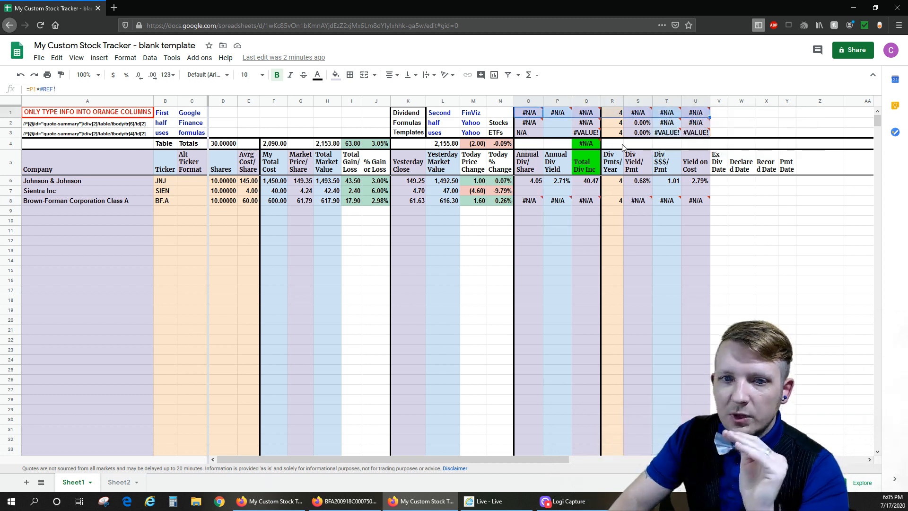
left_click(527, 203)
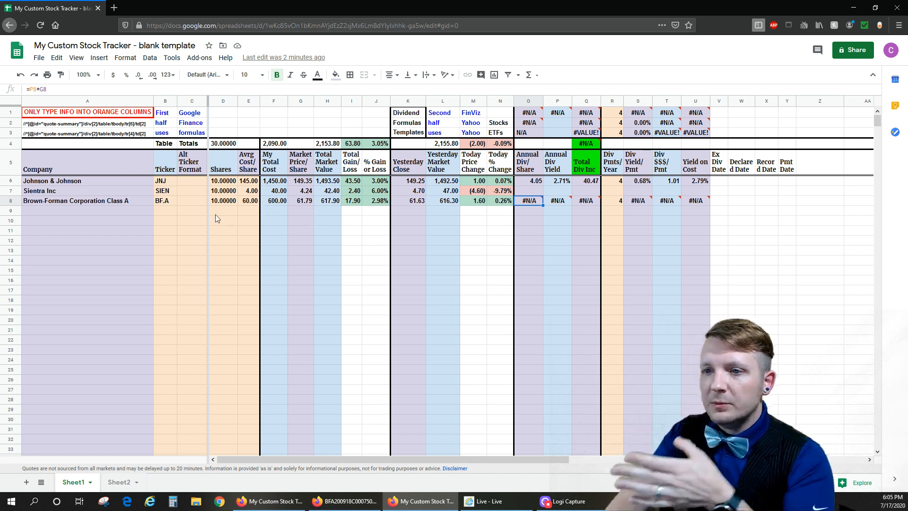
- Recheck the BF.A ticker in row 8, close the Yahoo Finance page and search Google Finance for BF.A
left_click(284, 202)
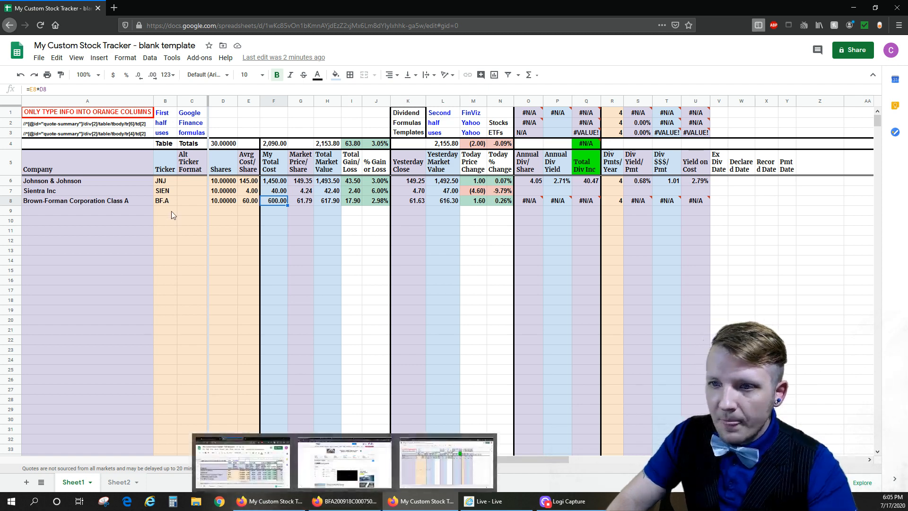
left_click(164, 201)
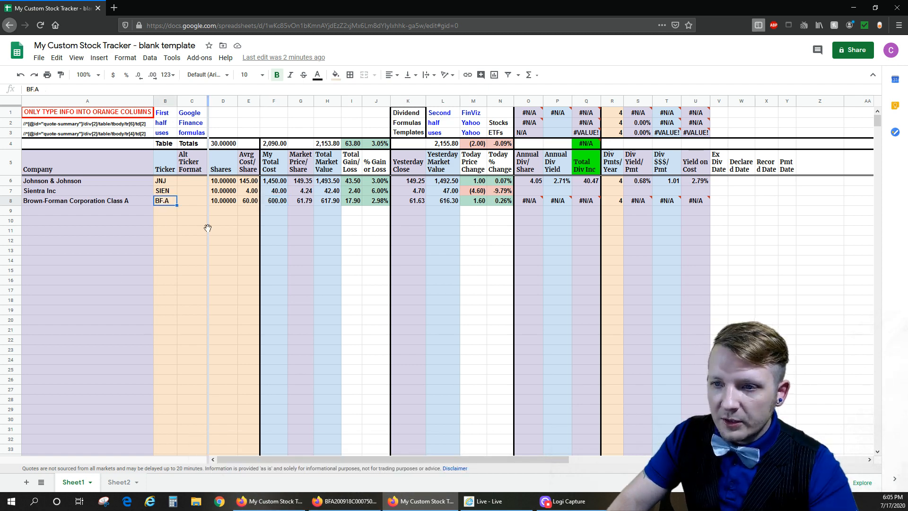
left_click(350, 501)
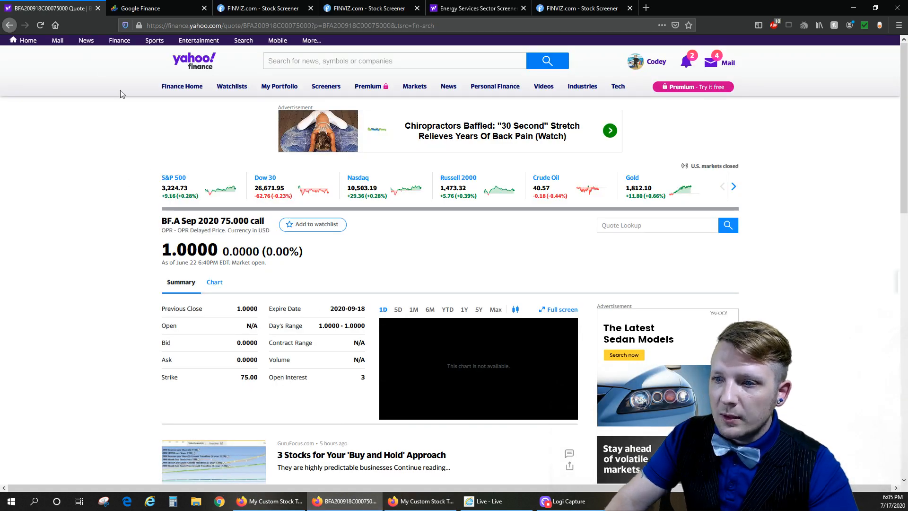
left_click(98, 8)
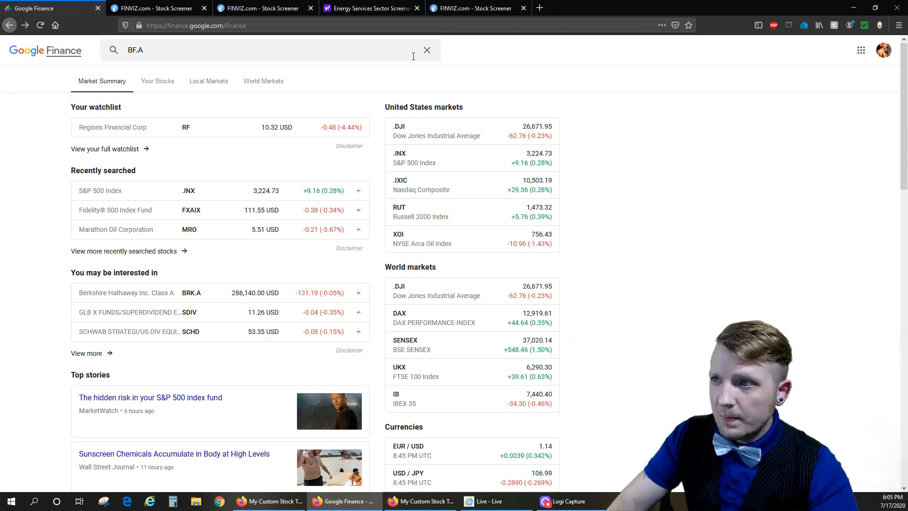
left_click(314, 54)
key("Return")
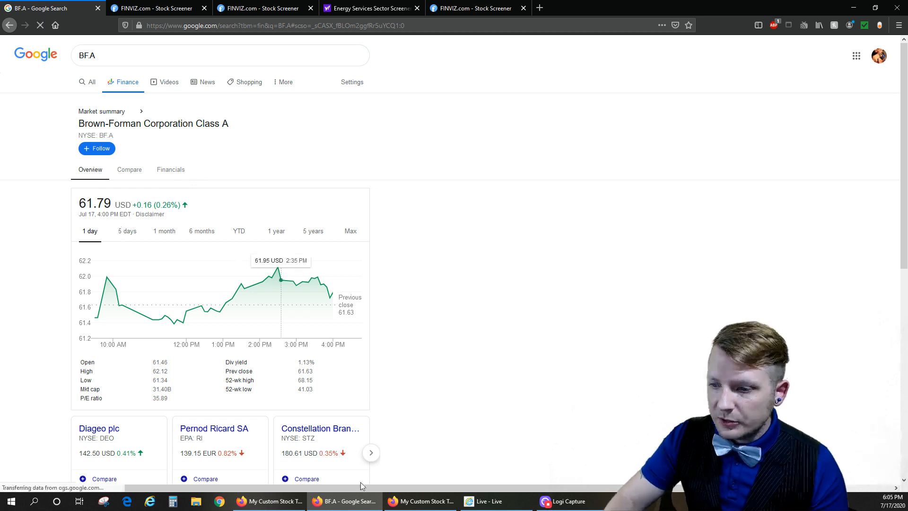
- Compare the Google Finance quote for BF.A with row 8's Market Price/Share in the tracker, and inspect the Annual Div/Share error
key("alt+Tab")
left_click(301, 203)
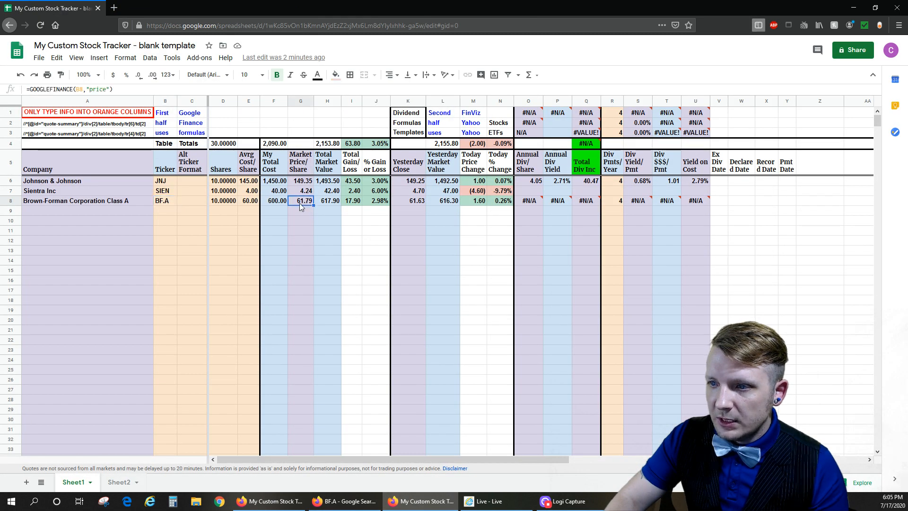
left_click(362, 505)
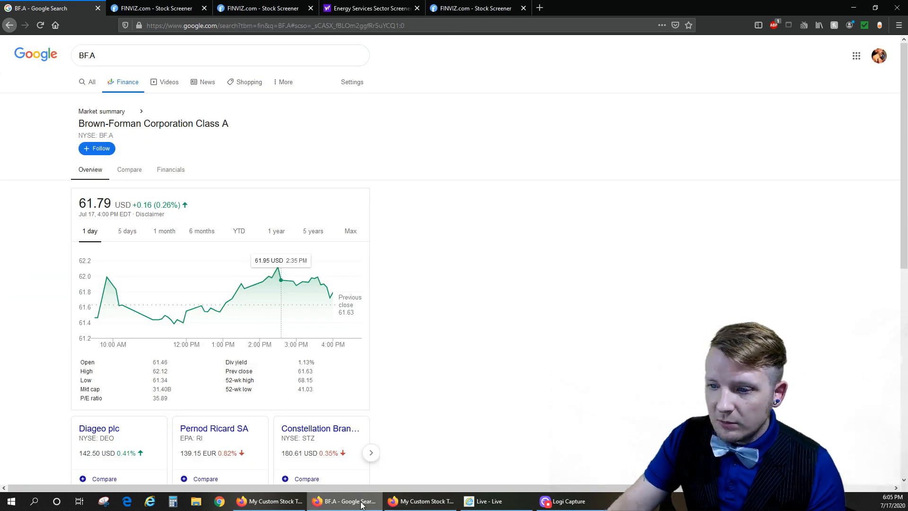
left_click(412, 507)
left_click(346, 501)
left_click_drag(78, 124, 217, 129)
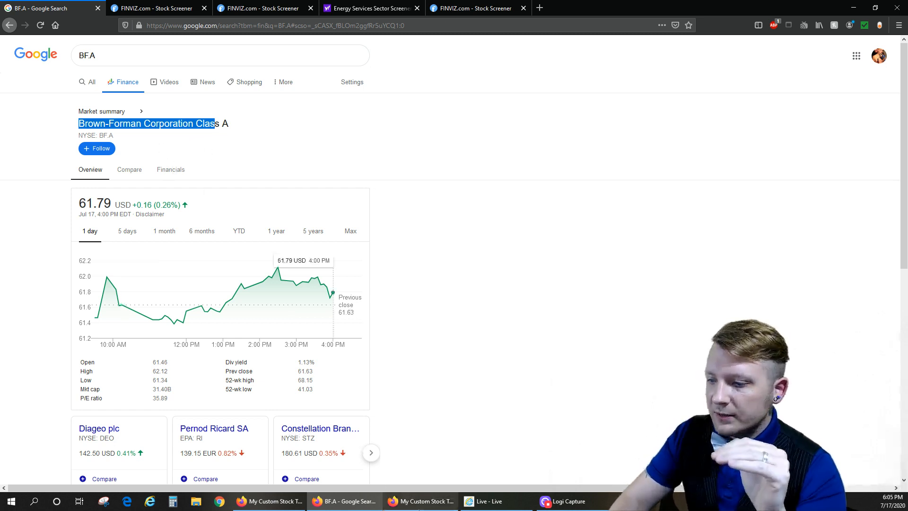
left_click(423, 502)
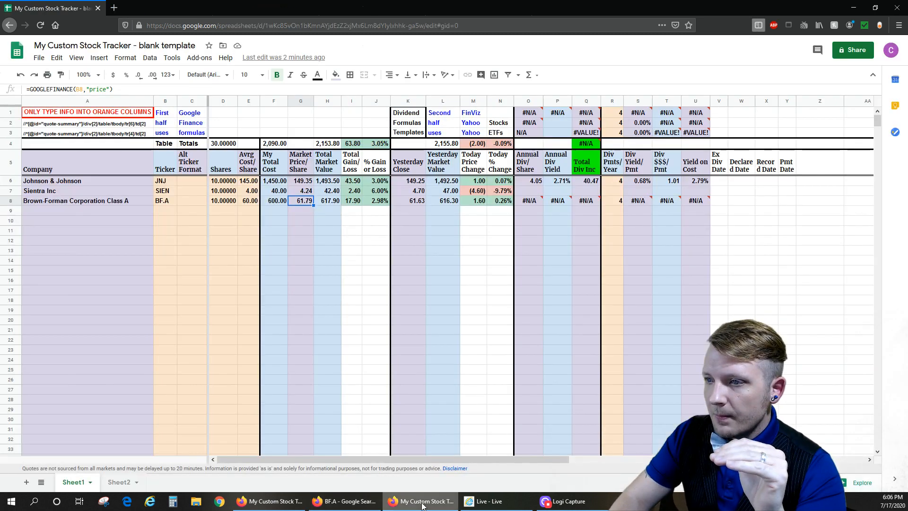
left_click(530, 199)
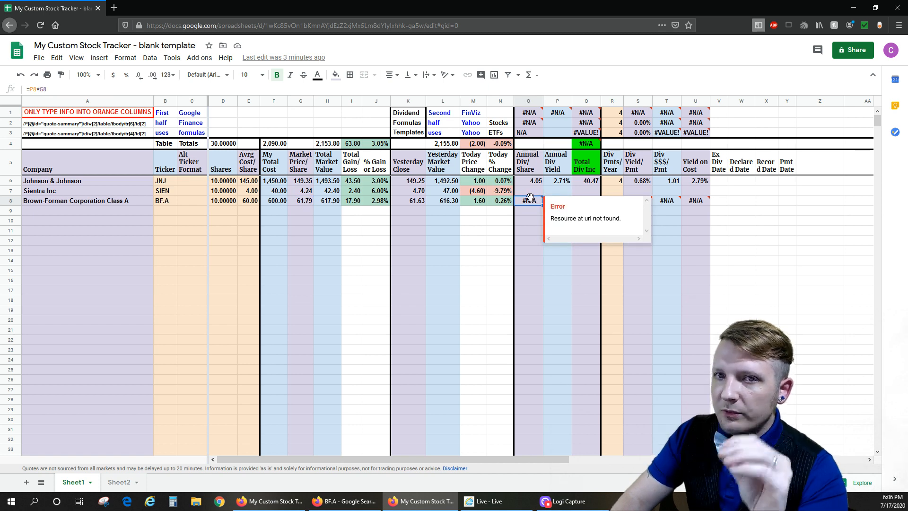
left_click(344, 502)
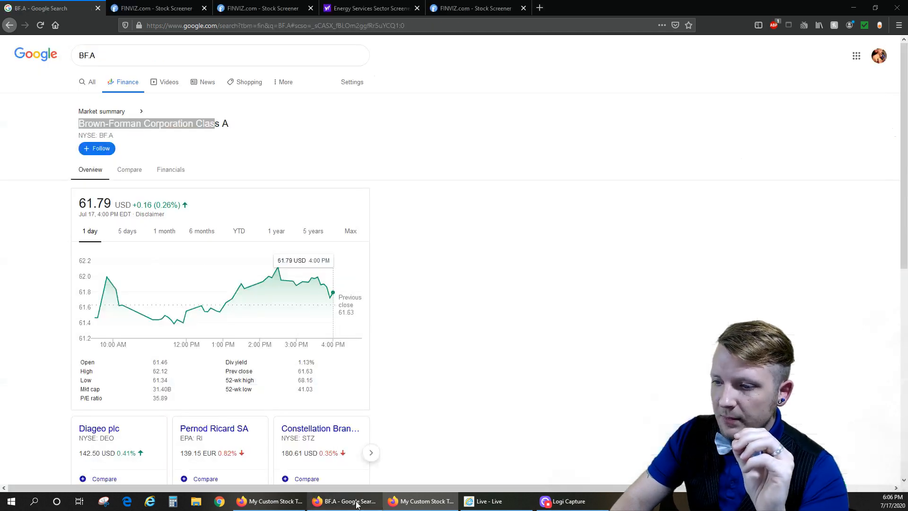
left_click(137, 11)
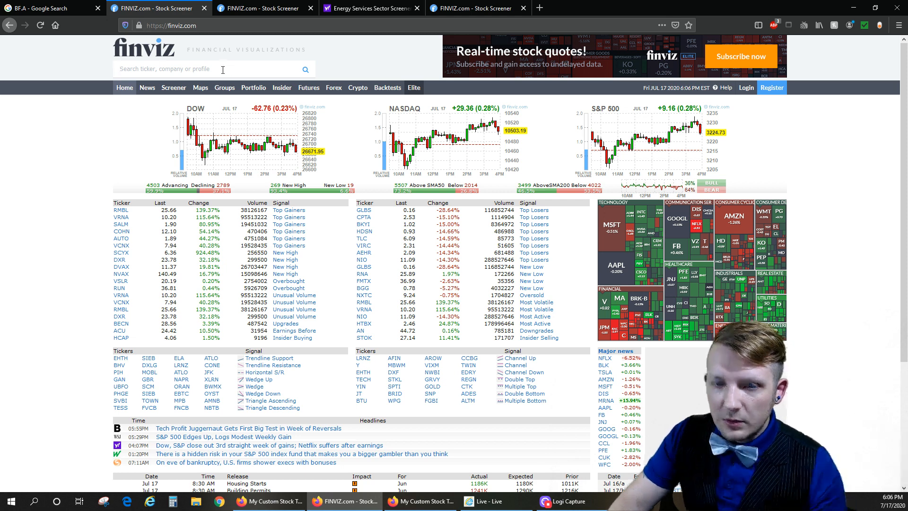
type("4.05 2.71% 40.47 4 0.68% 1.01 2.79%")
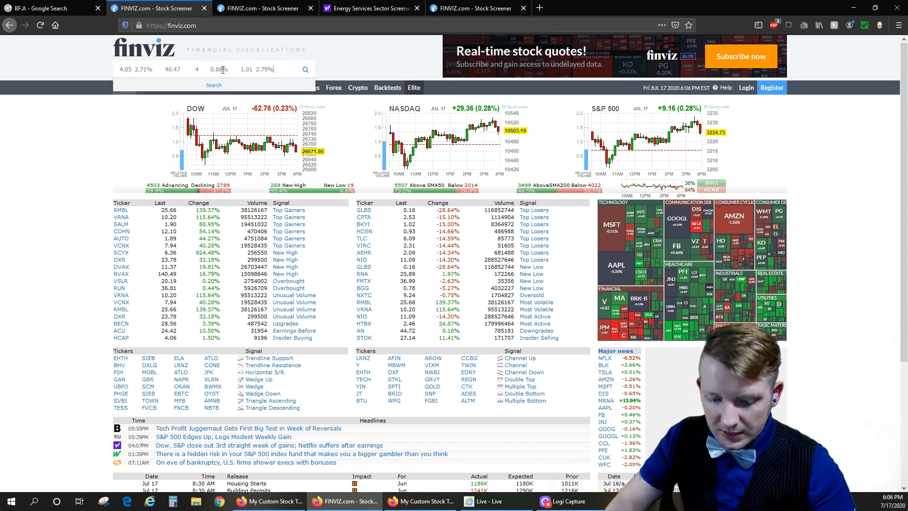
key("ctrl+z")
left_click(396, 501)
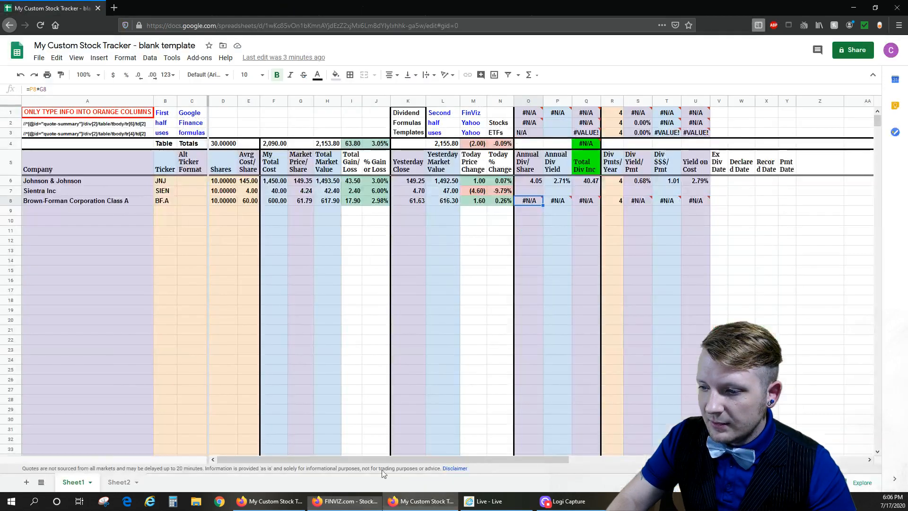
left_click(345, 501)
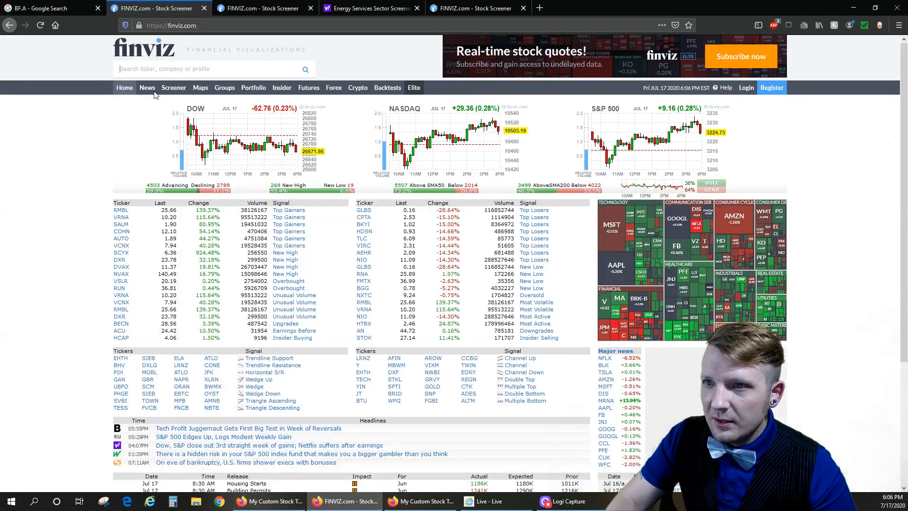
- Copy the selected company name text from the Google Finance quote for BF.A
left_click(45, 8)
right_click(77, 122)
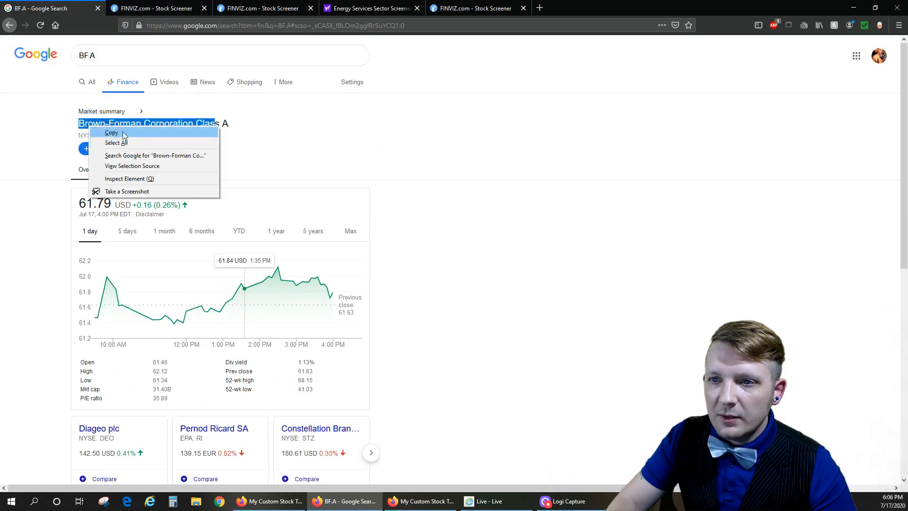
left_click(123, 130)
- Search FinViz for "Brown-Forman Corporation" and open the BF-A quote from the suggestions
left_click(421, 501)
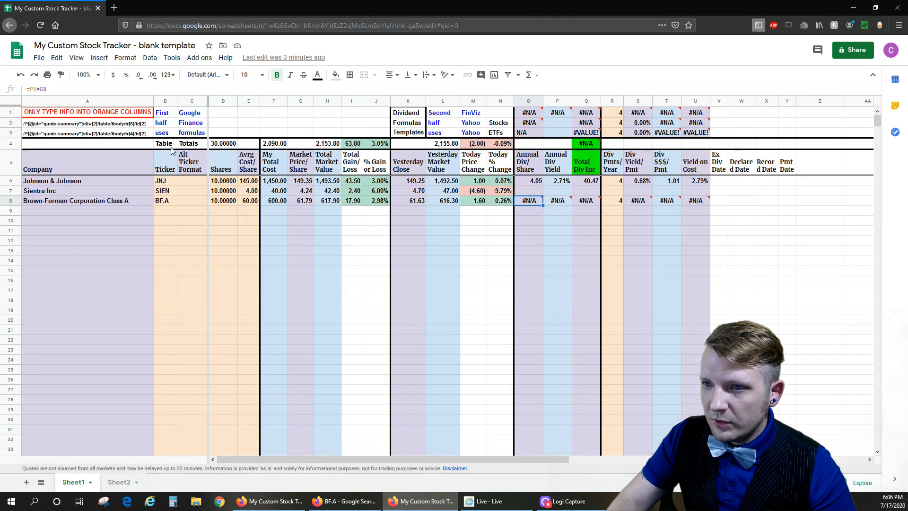
left_click(345, 501)
left_click(156, 8)
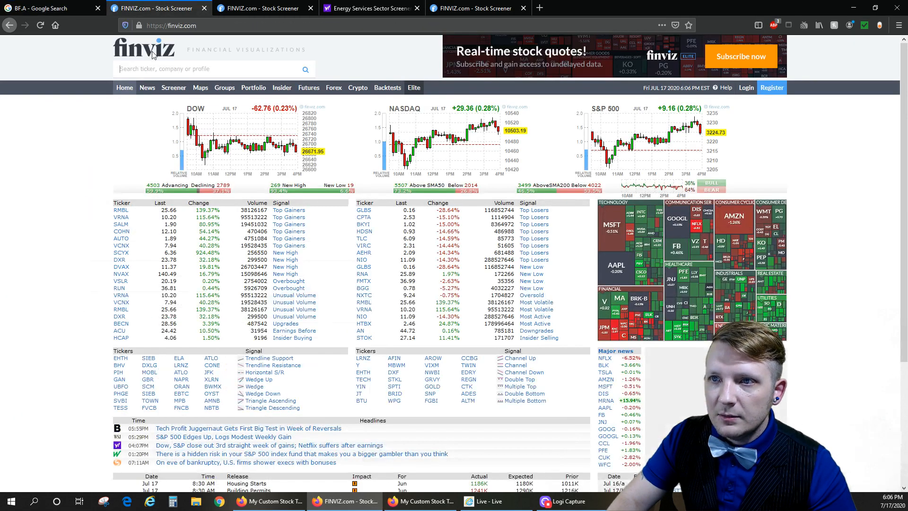
key("ctrl+v")
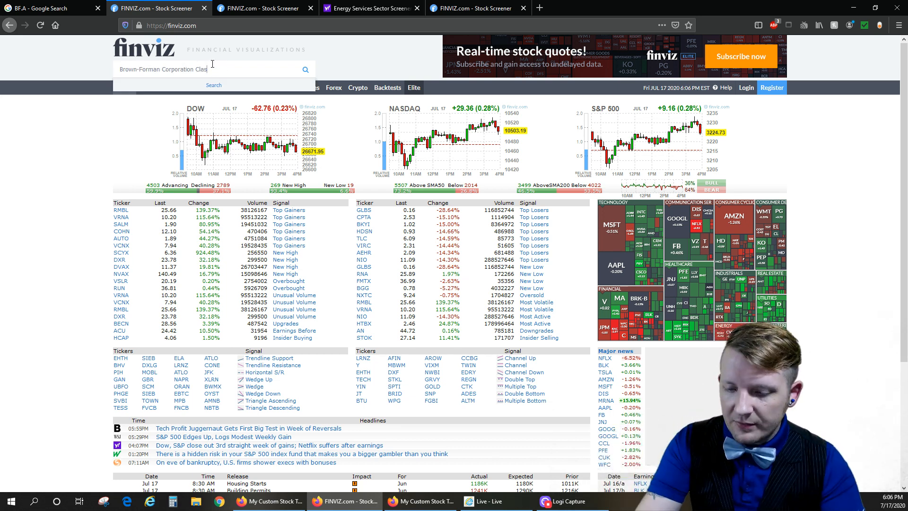
key("BackSpace")
key("BackSpace")
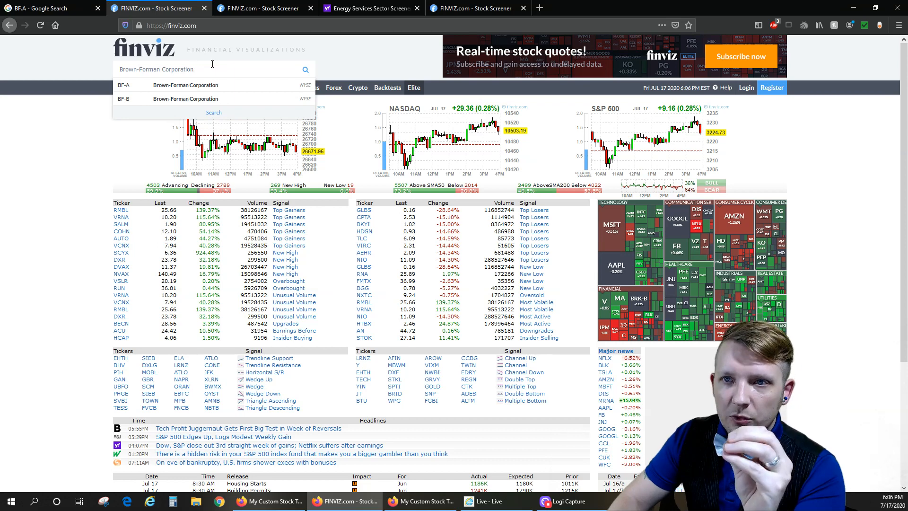
left_click(137, 94)
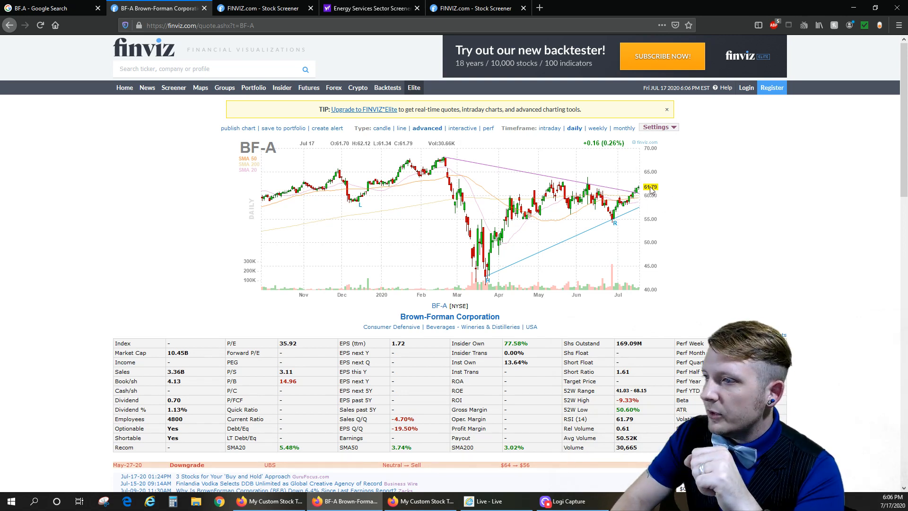
- Compare row 8's Market Price/Share in the tracker with the price on the FinViz BF-A quote
left_click(421, 501)
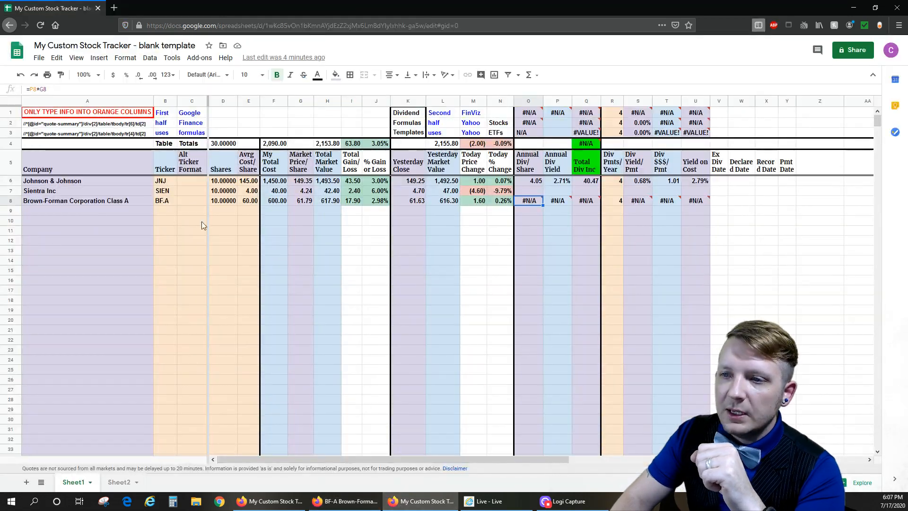
left_click(303, 201)
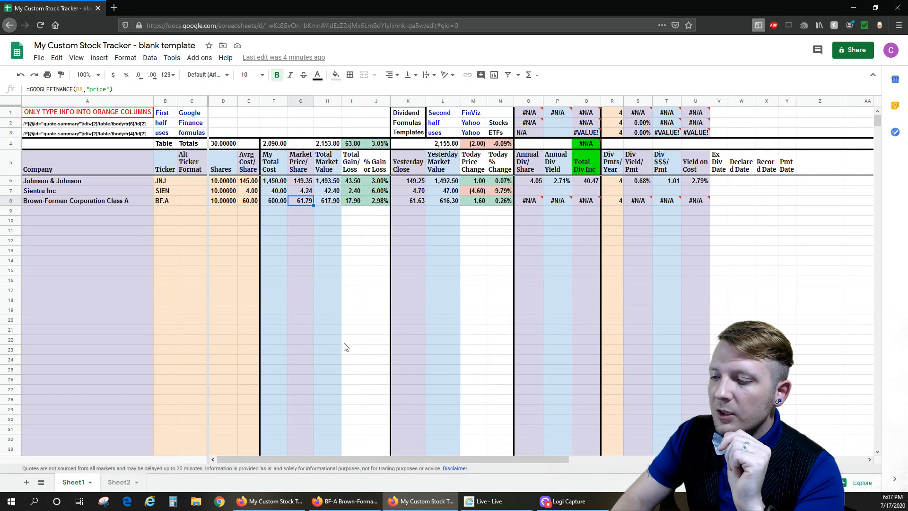
left_click(347, 502)
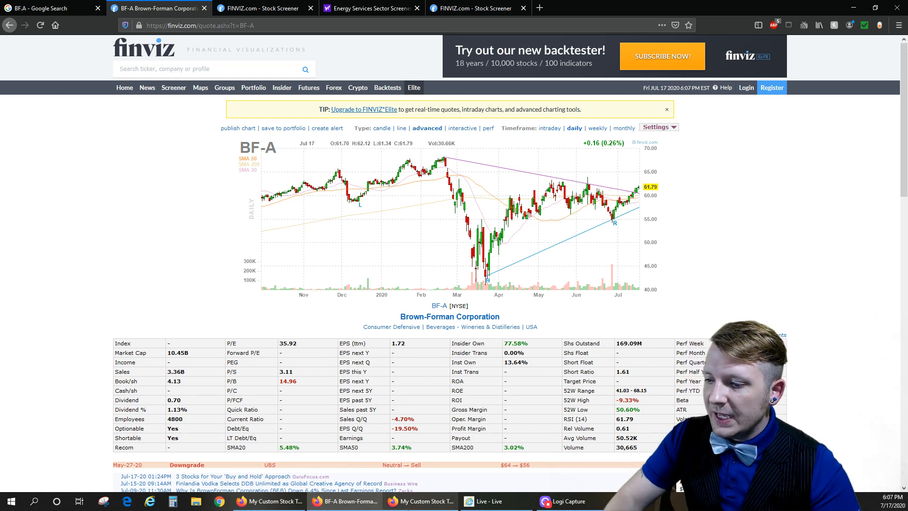
- Enter BF-A as the Alt Ticker Format for Brown-Forman Corporation Class A in row 8 of the tracker
left_click(421, 501)
left_click(184, 200)
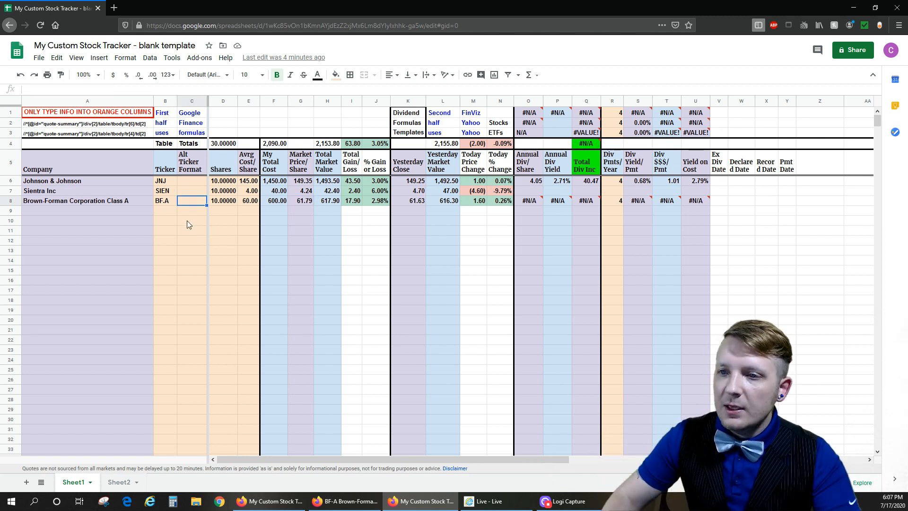
key("Up")
key("Up")
key("Up")
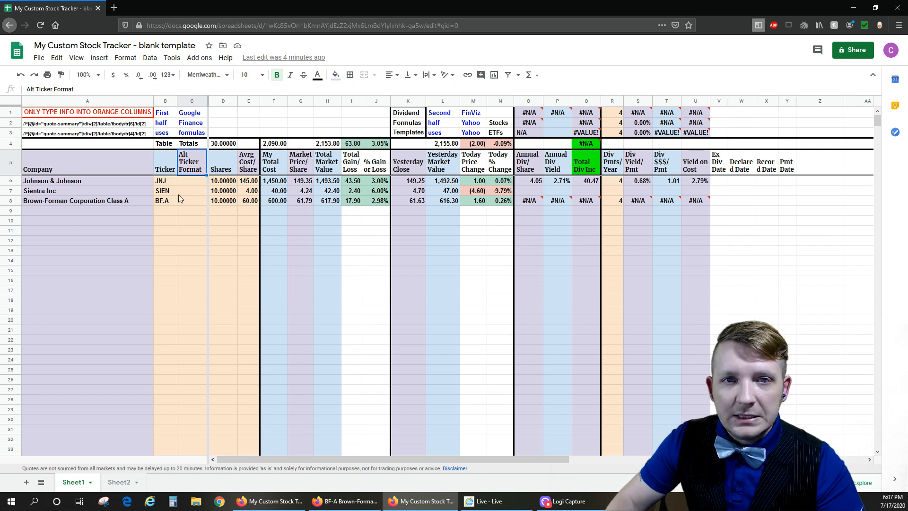
left_click(188, 201)
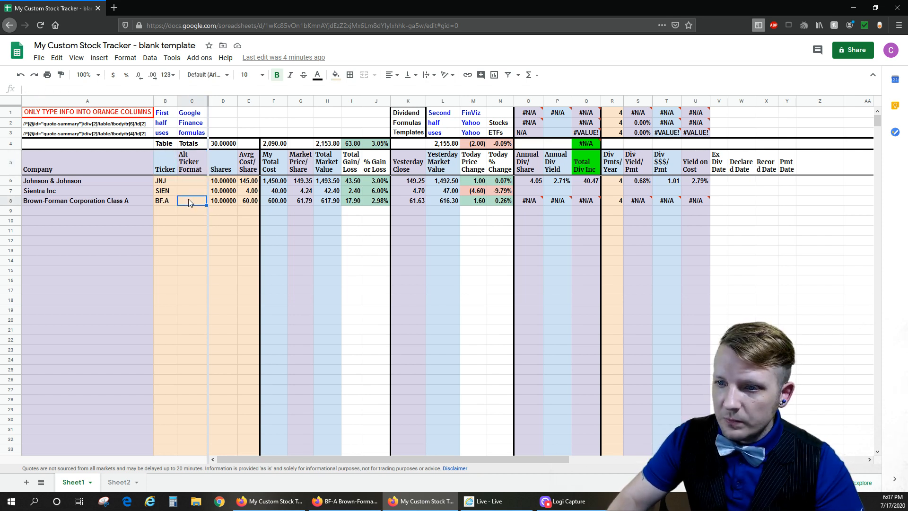
type("BF-A")
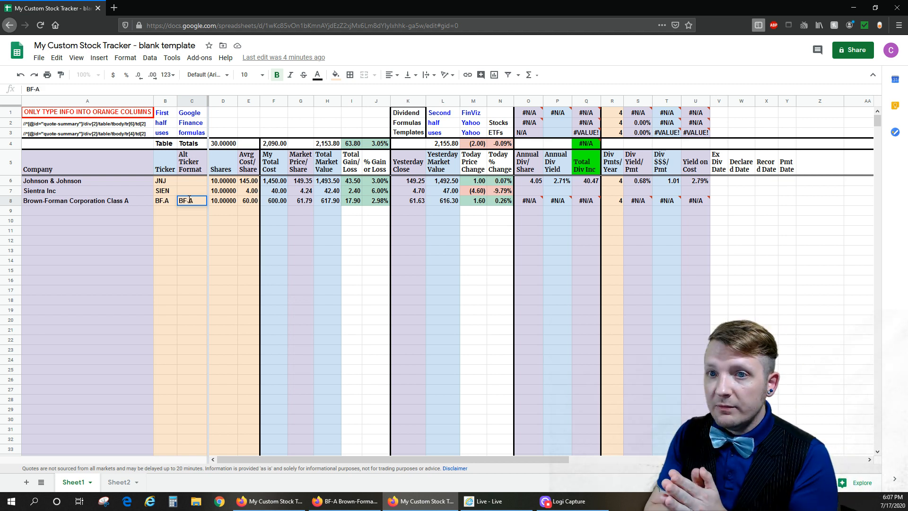
key("Return")
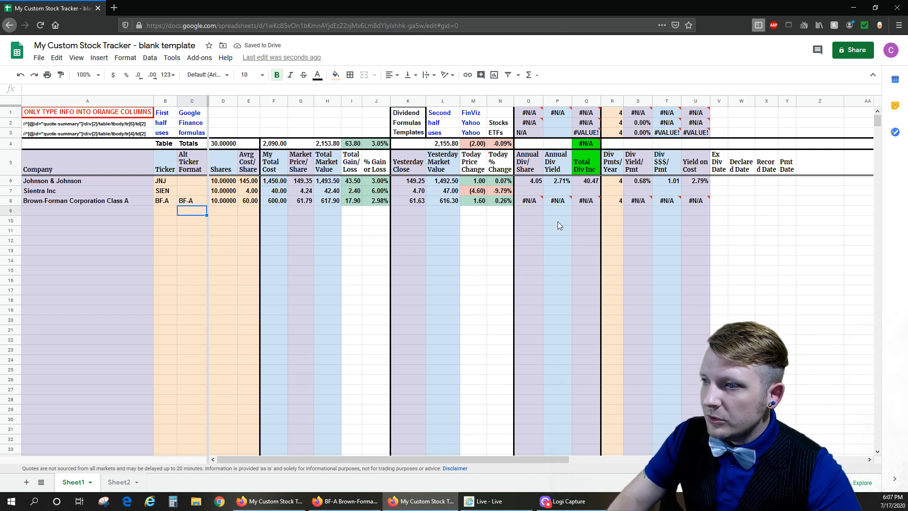
- Change the ticker reference in row 8's Annual Div Yield formula to C8 so it uses the alternate ticker
left_click(542, 202)
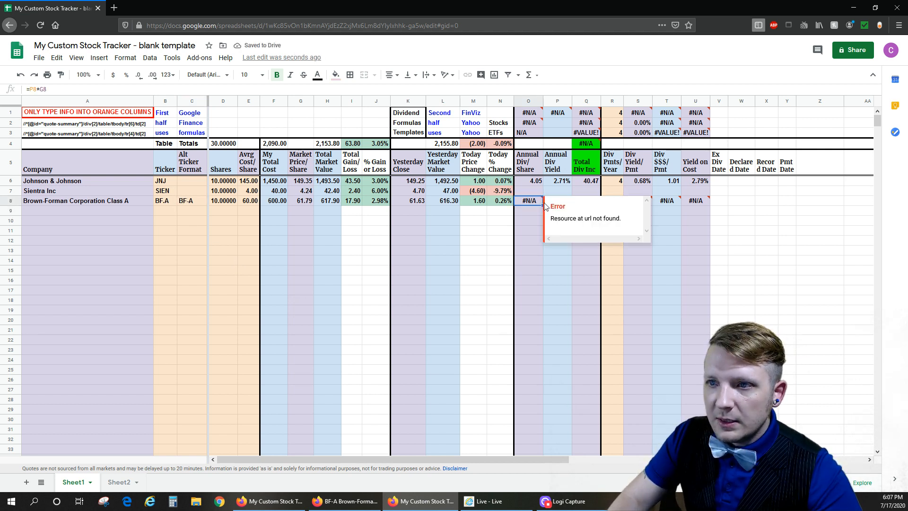
left_click(563, 164)
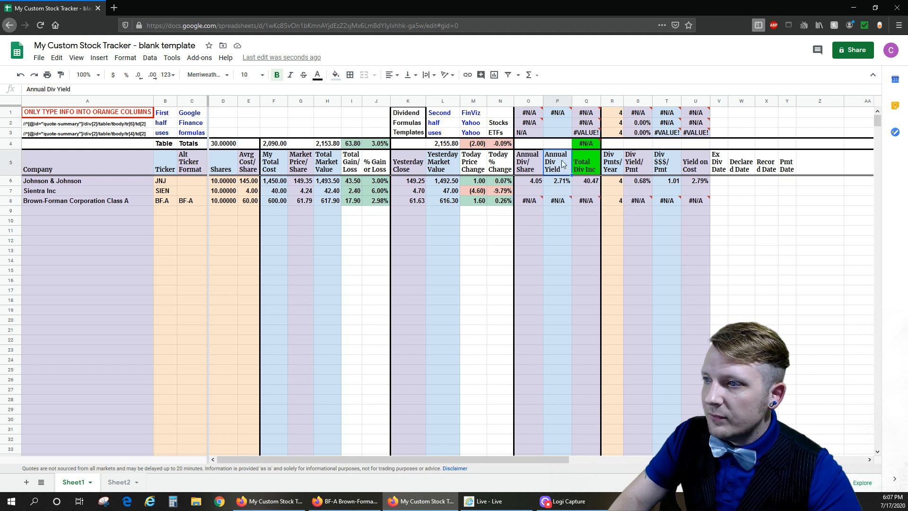
left_click(558, 201)
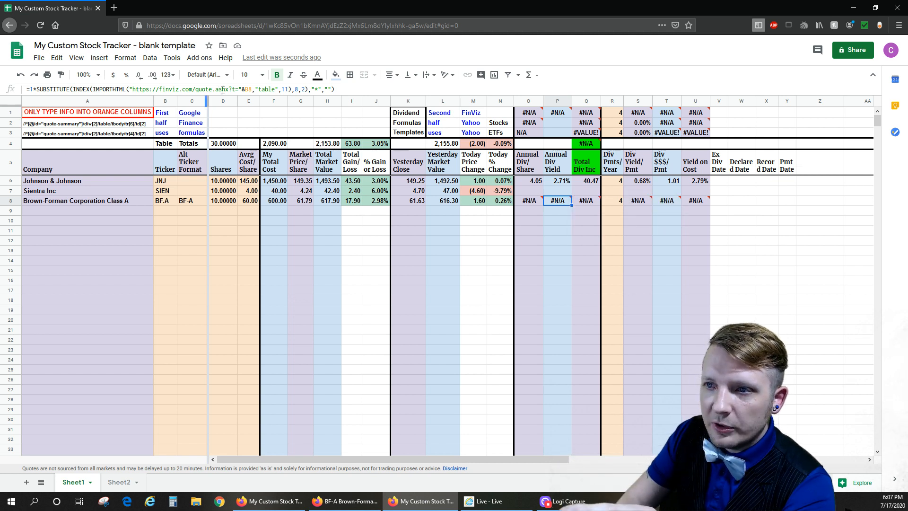
left_click(248, 90)
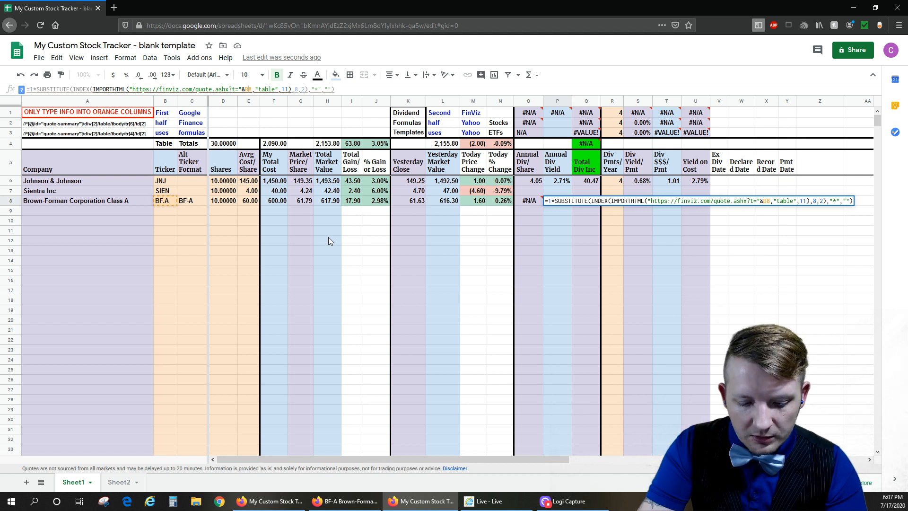
key("BackSpace")
type("C")
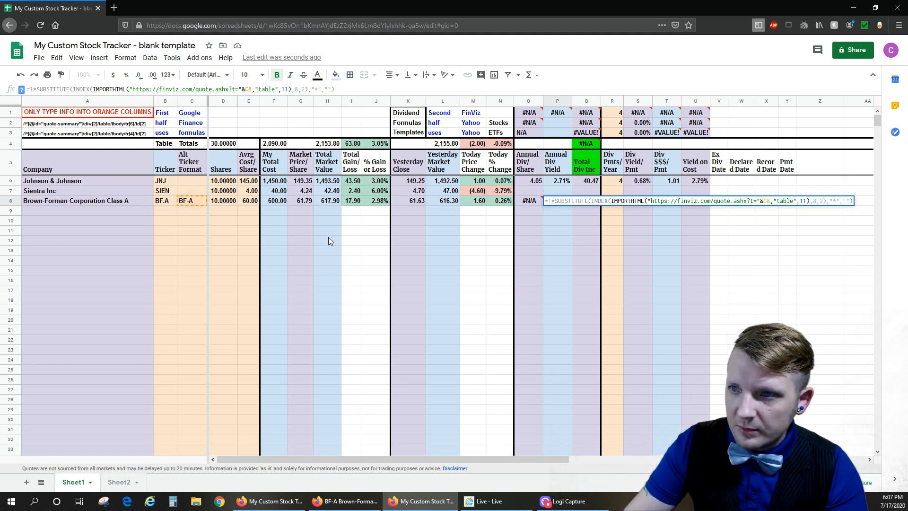
key("Return")
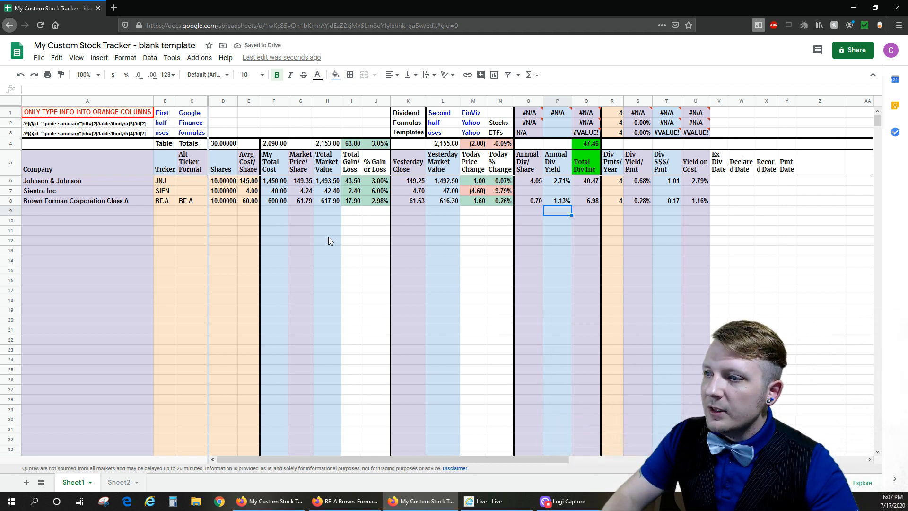
- Check row 8's alternate ticker and Annual Div Yield formula against the Dividend and Dividend % figures on the FinViz BF-A quote
left_click(190, 203)
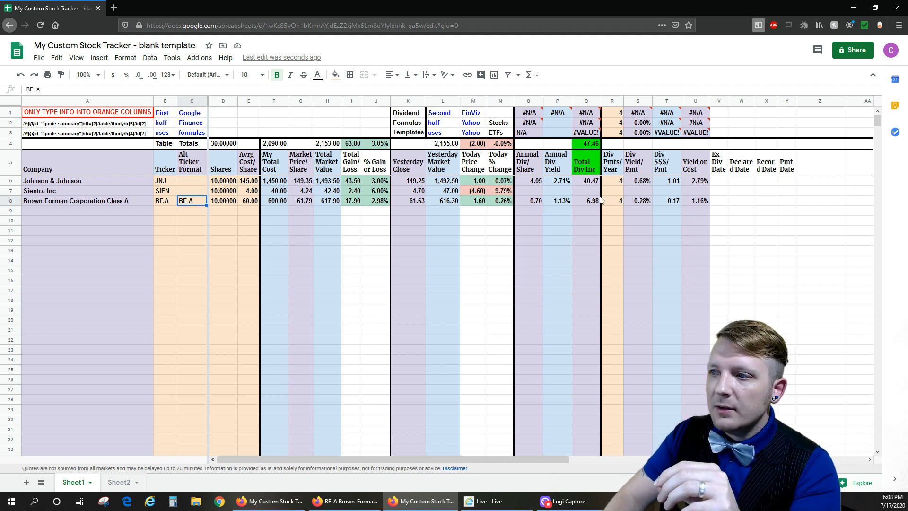
left_click(563, 201)
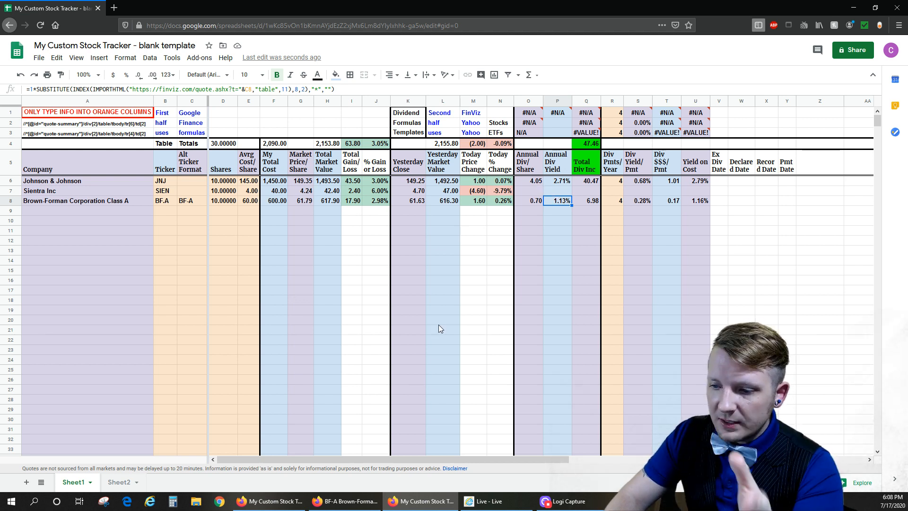
left_click(345, 501)
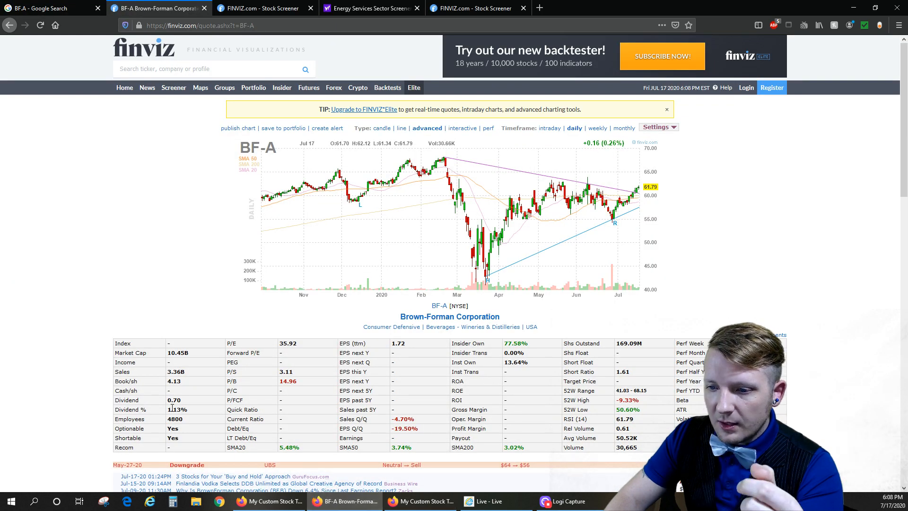
scroll(156, 402, "down", 1)
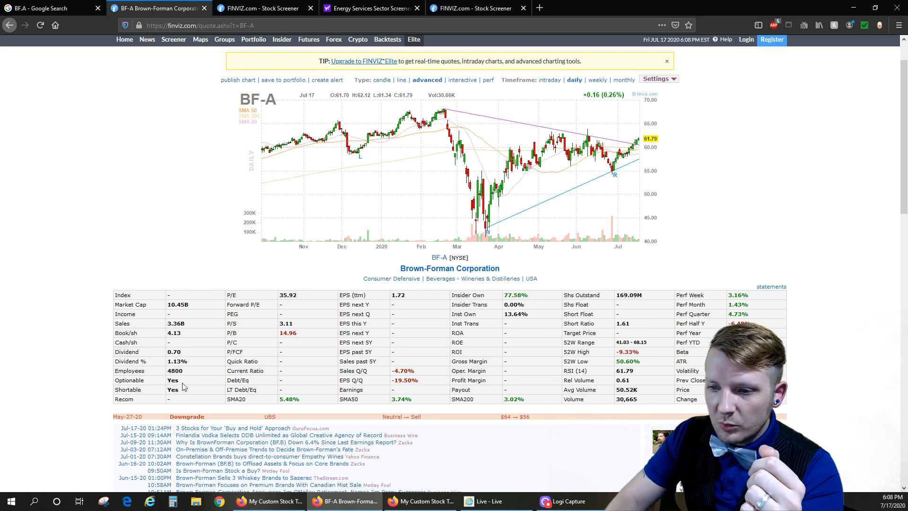
- Check row 8's Annual Div/Share and Div Pmts/Year in the tracker against the dividend data on the FinViz and Google BF.A pages
left_click(419, 501)
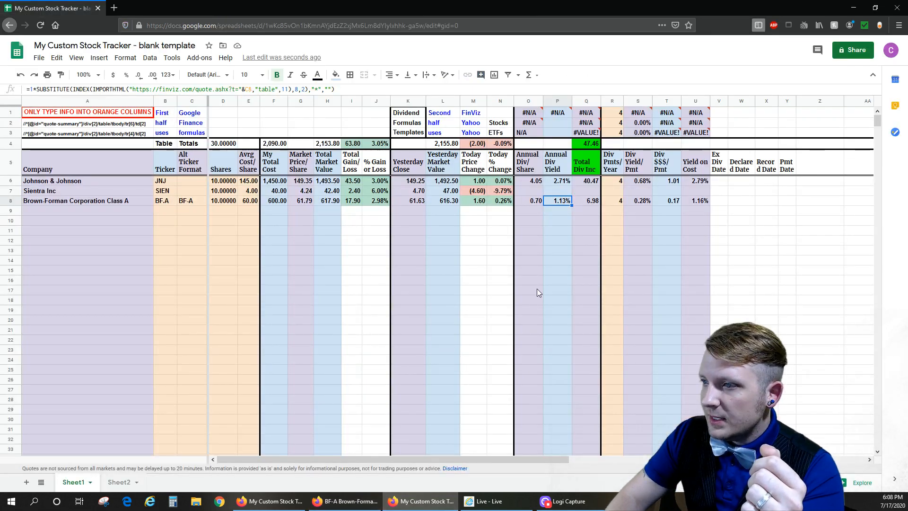
left_click(535, 198)
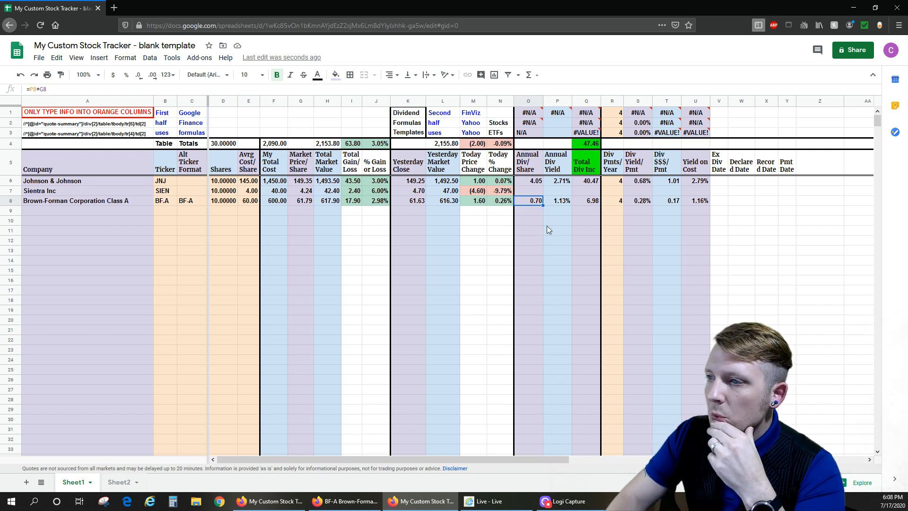
left_click(612, 203)
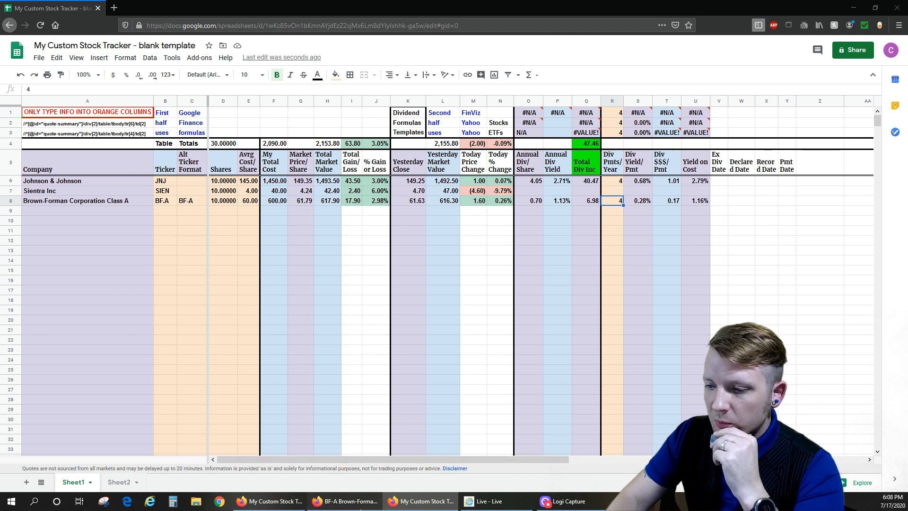
left_click(361, 505)
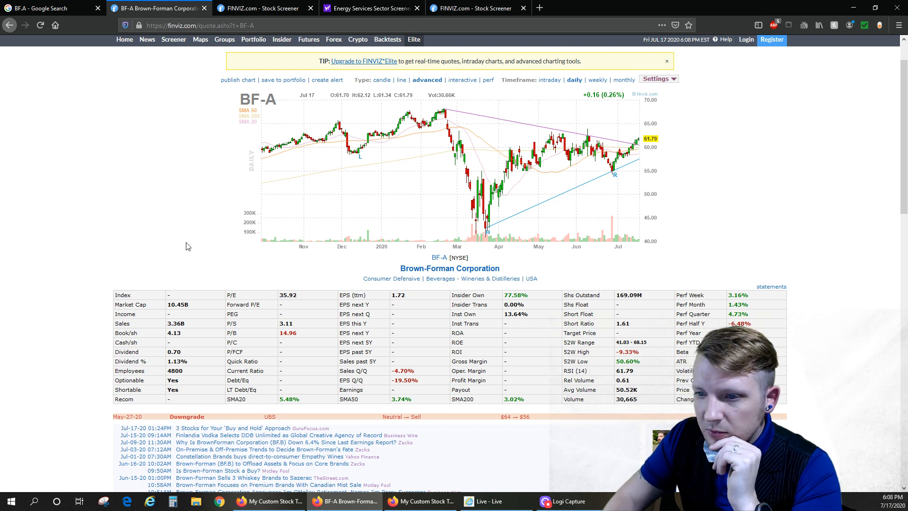
scroll(188, 247, "up", 1)
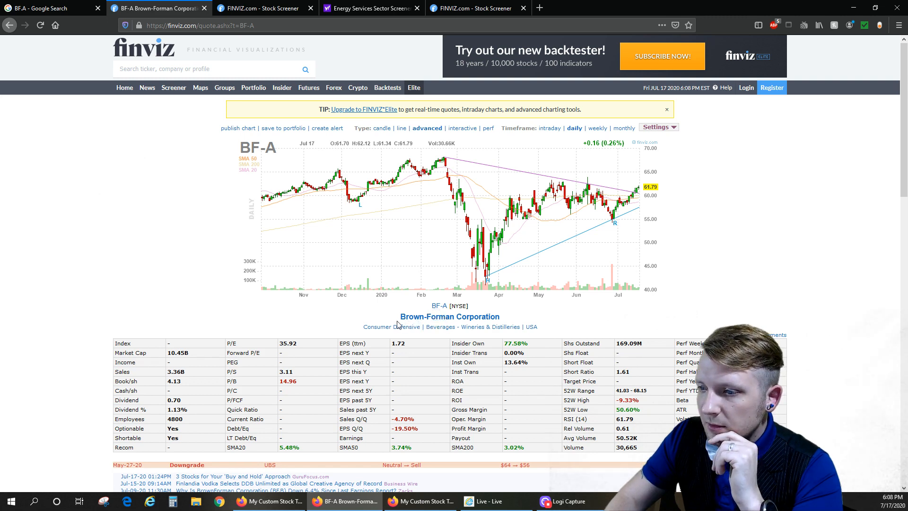
left_click(71, 8)
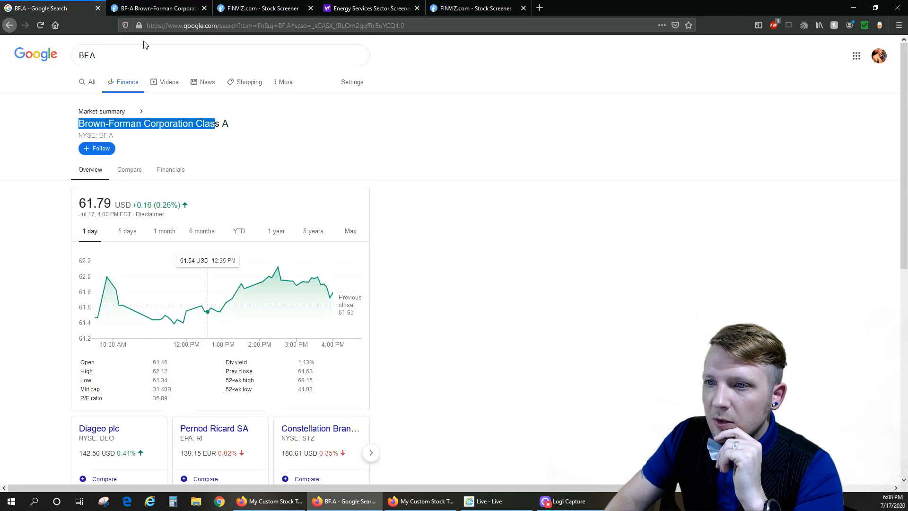
scroll(227, 308, "down", 2)
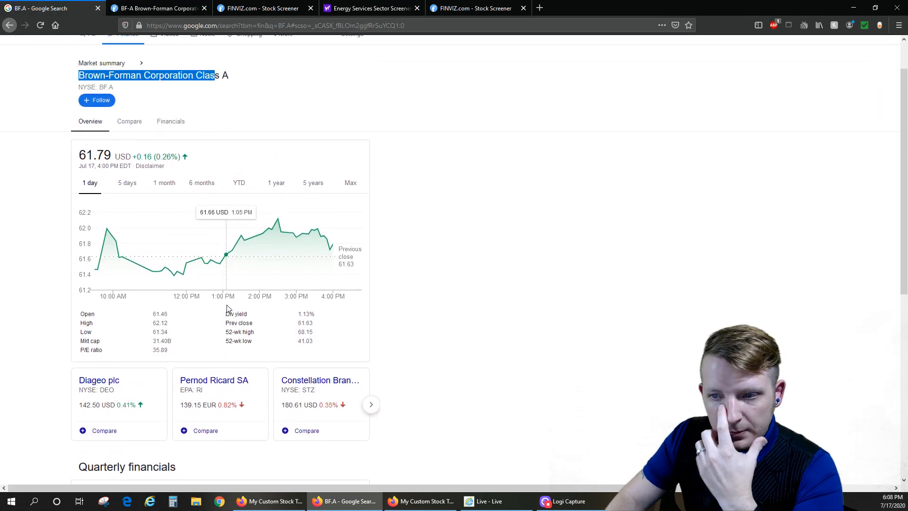
scroll(228, 308, "down", 2)
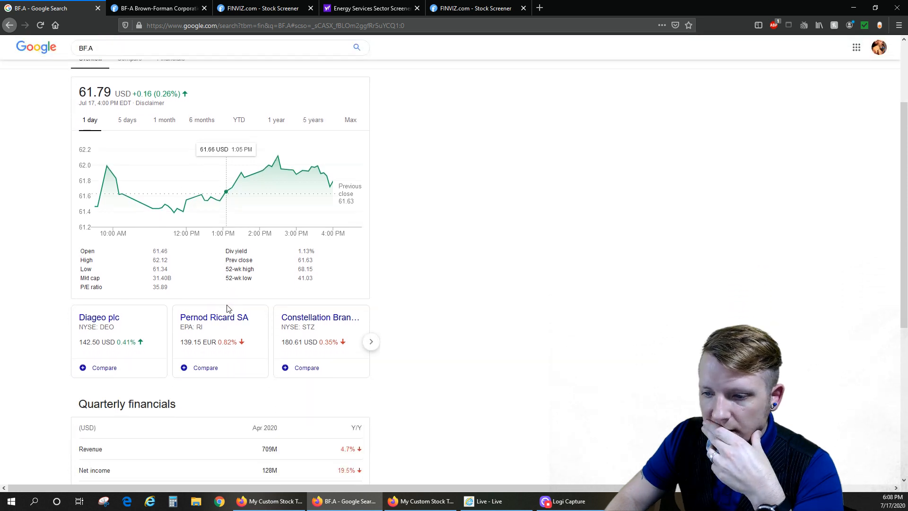
scroll(256, 308, "up", 3)
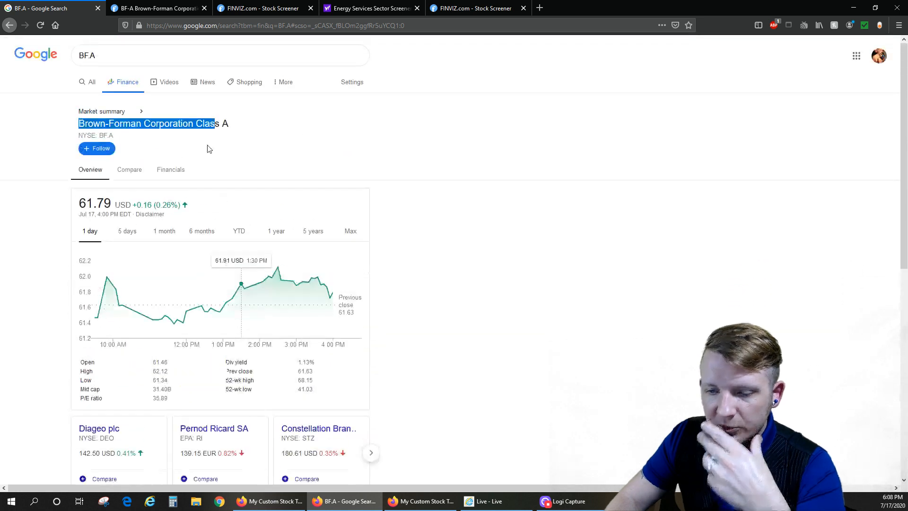
- Open Yahoo Finance as the first browser tab in place of the BF.A Google Search tab
right_click(165, 125)
left_click(187, 131)
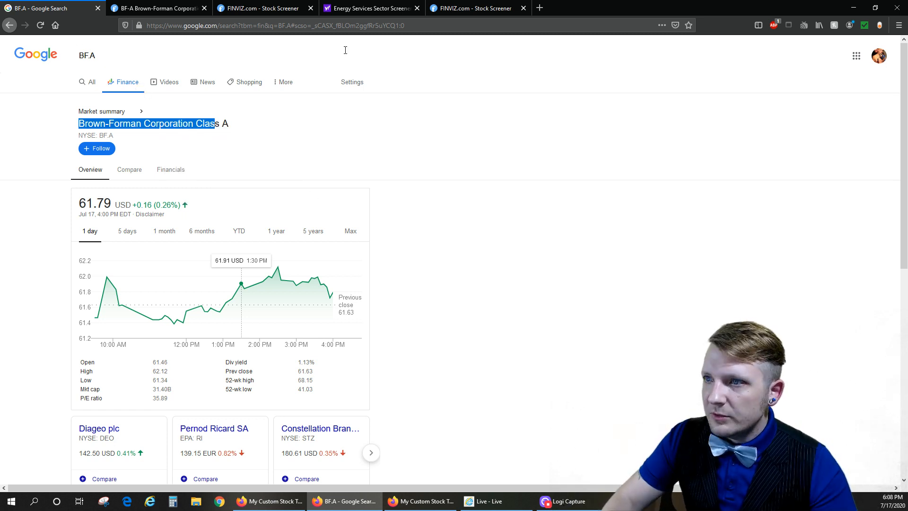
left_click(372, 9)
right_click(187, 62)
key("Escape")
left_click_drag(460, 9, 48, 5)
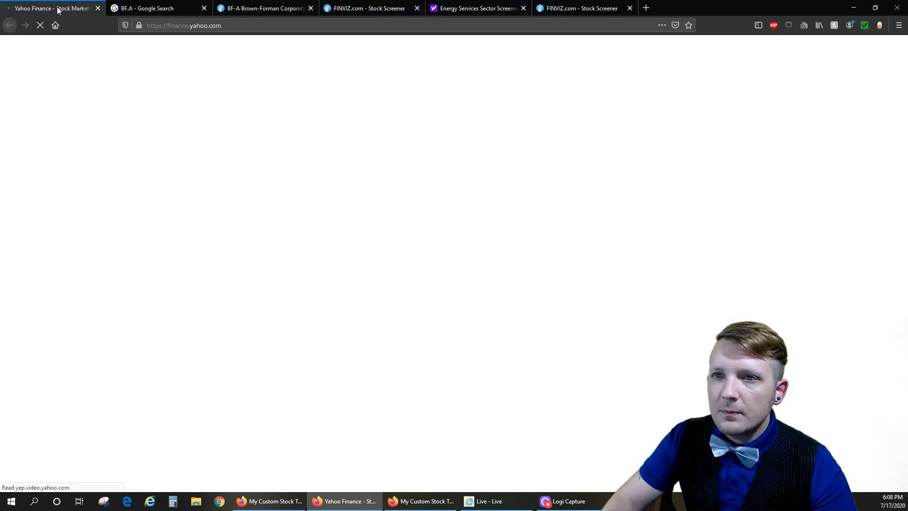
left_click(203, 8)
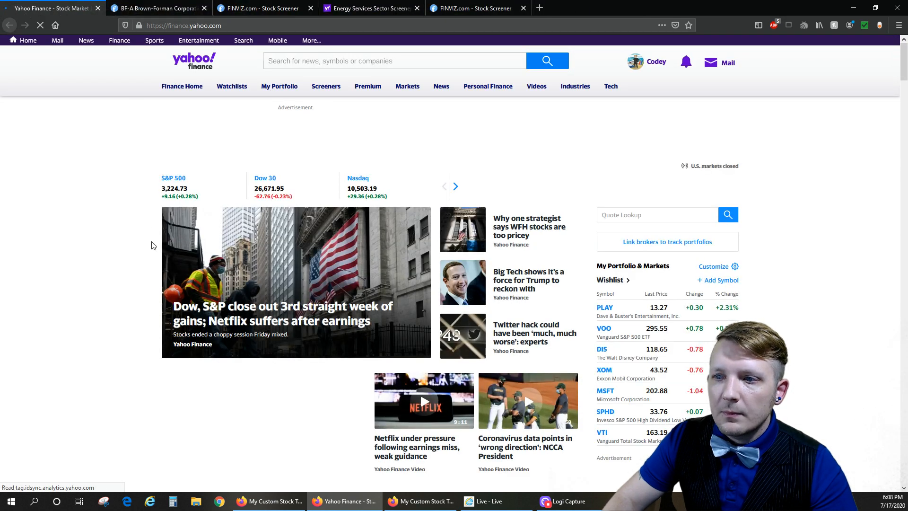
left_click(312, 61)
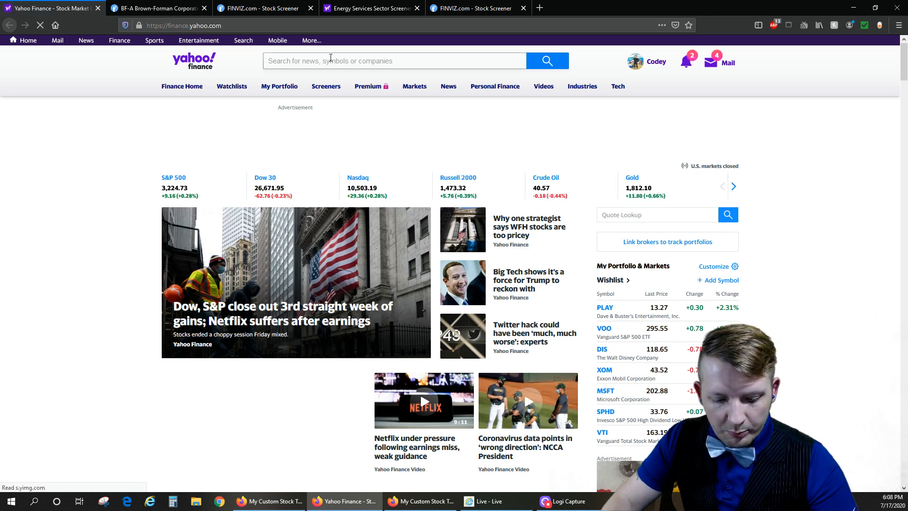
key("ctrl+v")
key("Return")
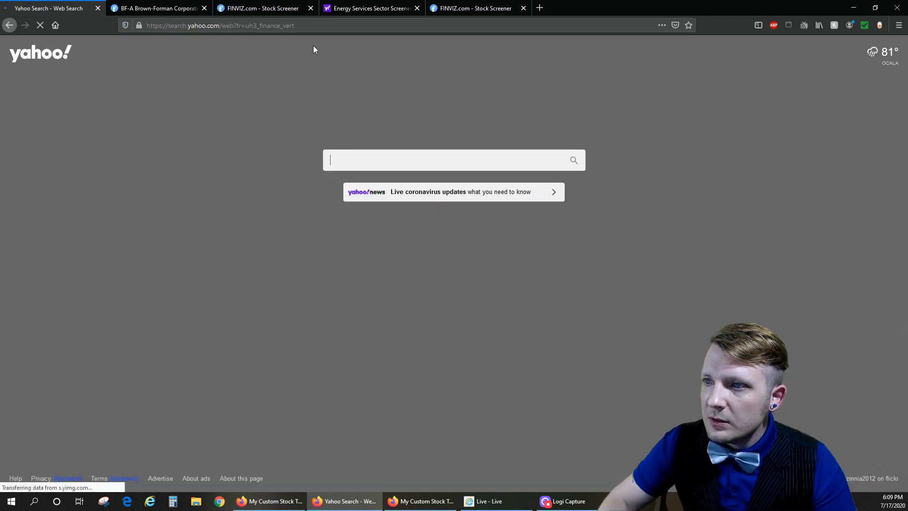
key("alt+Left")
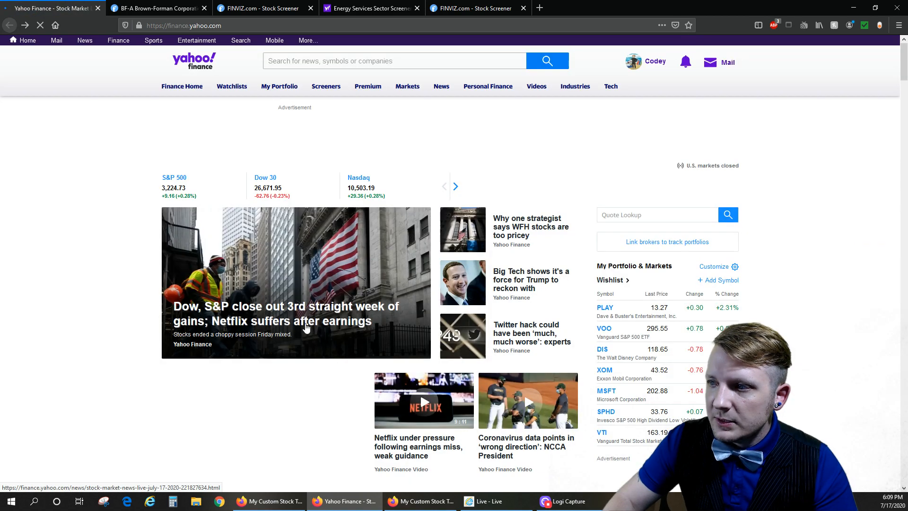
- Check row 8's alternate ticker in the tracker, and search Yahoo Finance for bf-a to open the Brown-Forman Corporation quote
left_click(421, 501)
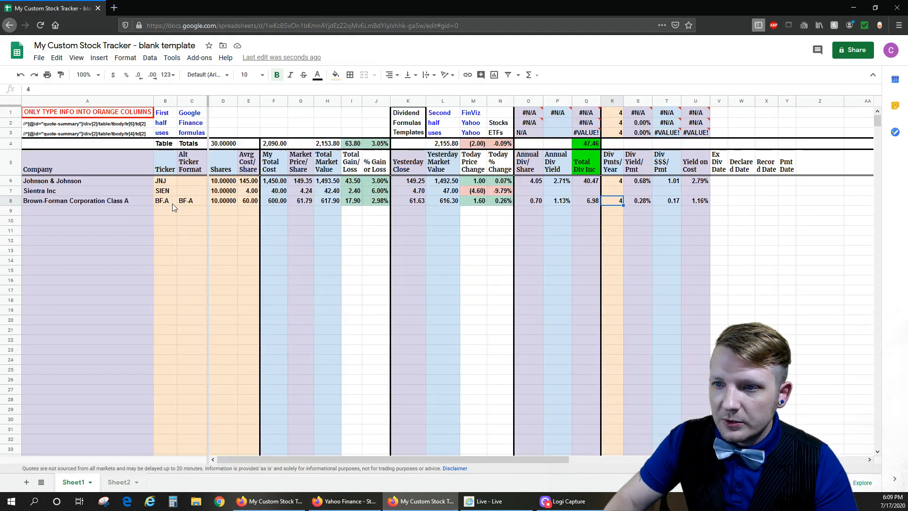
left_click(345, 501)
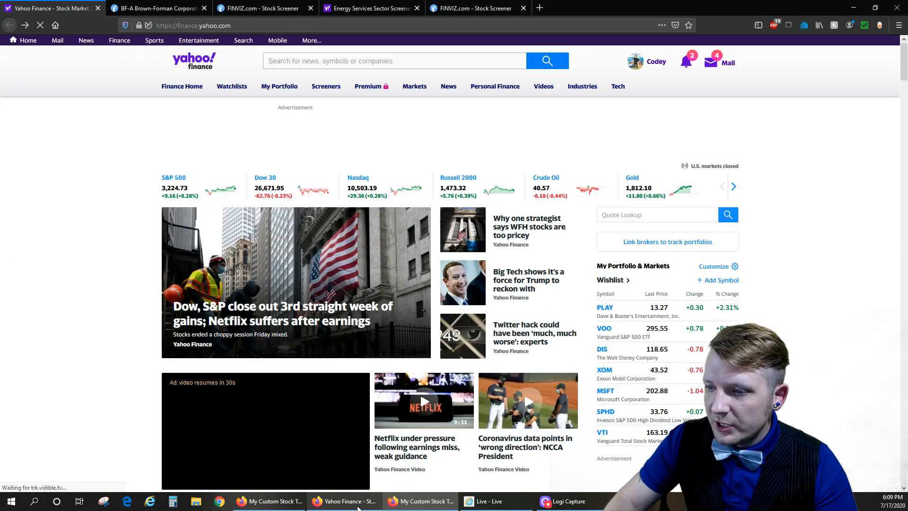
left_click(304, 63)
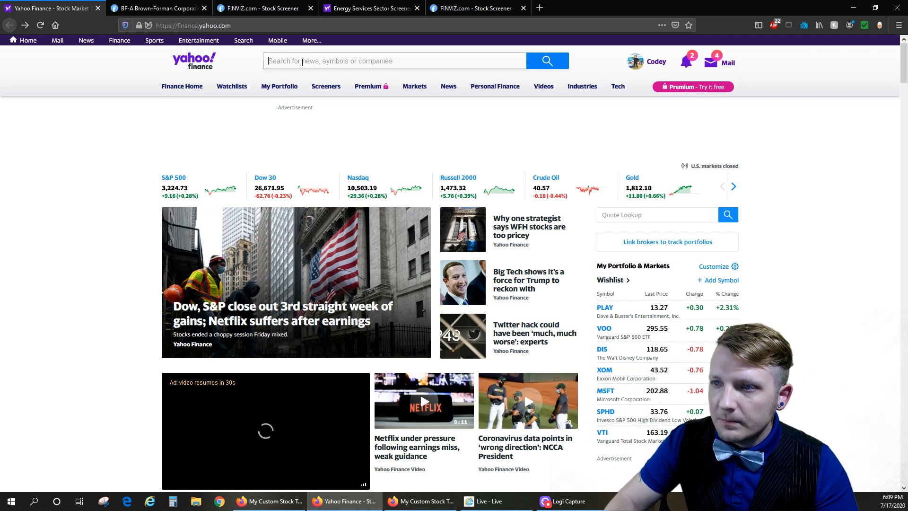
type("bf-a")
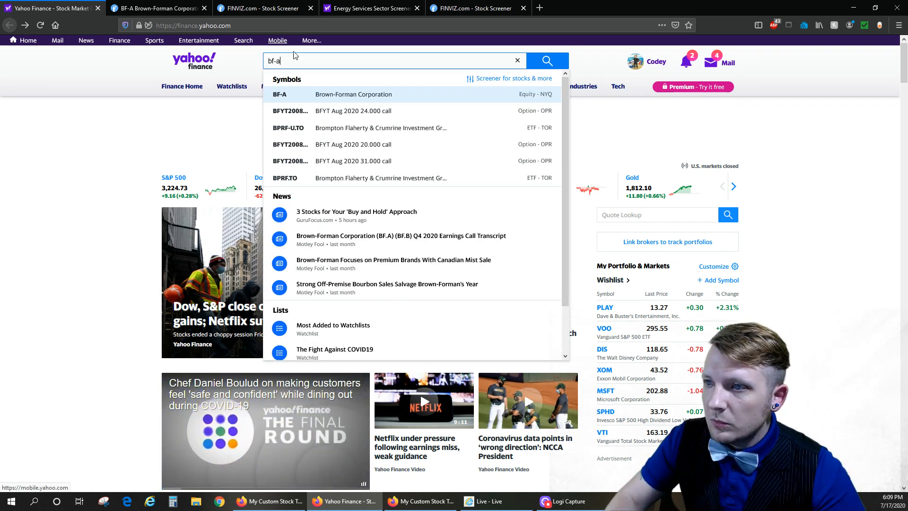
left_click(336, 95)
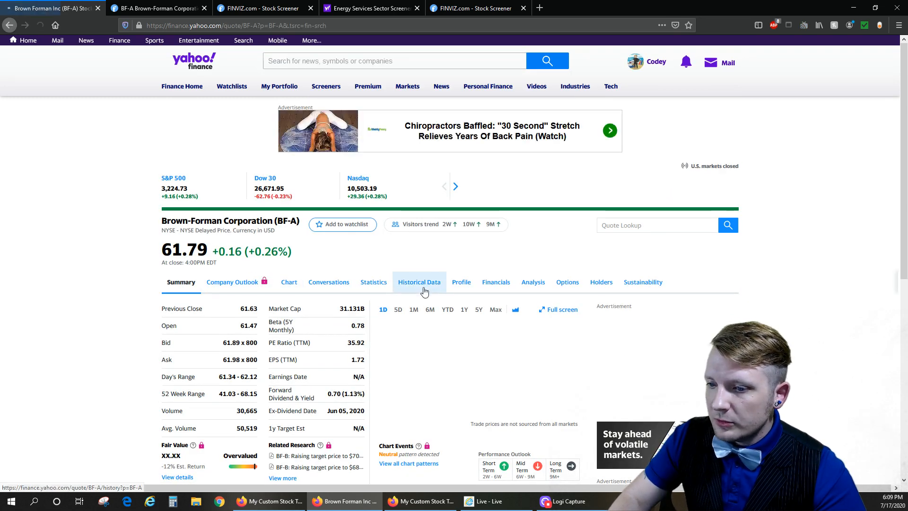
- Filter the BF-A historical data on Yahoo Finance to show Dividends Only
left_click(425, 290)
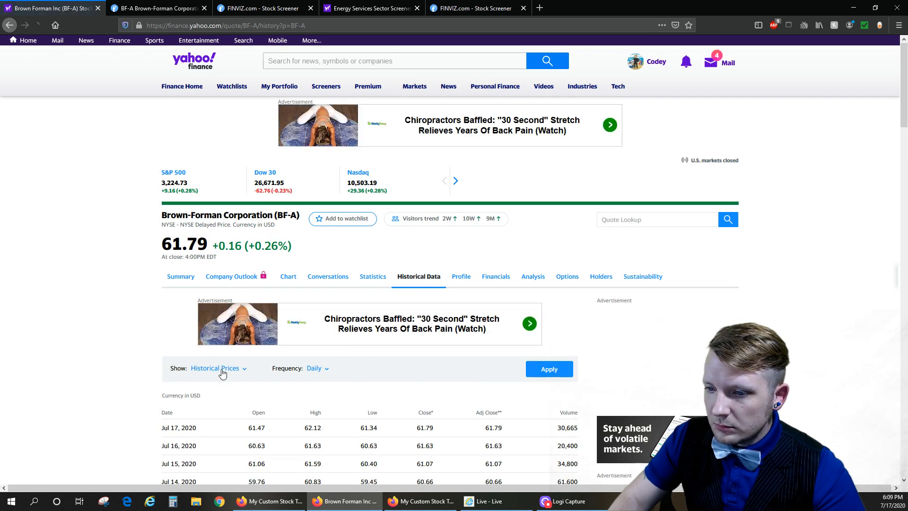
left_click(352, 369)
left_click(350, 411)
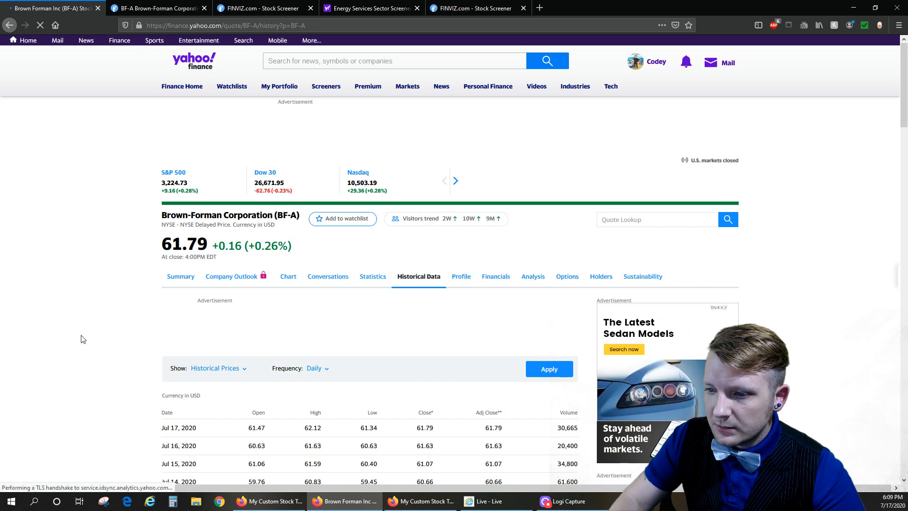
scroll(88, 341, "down", 2)
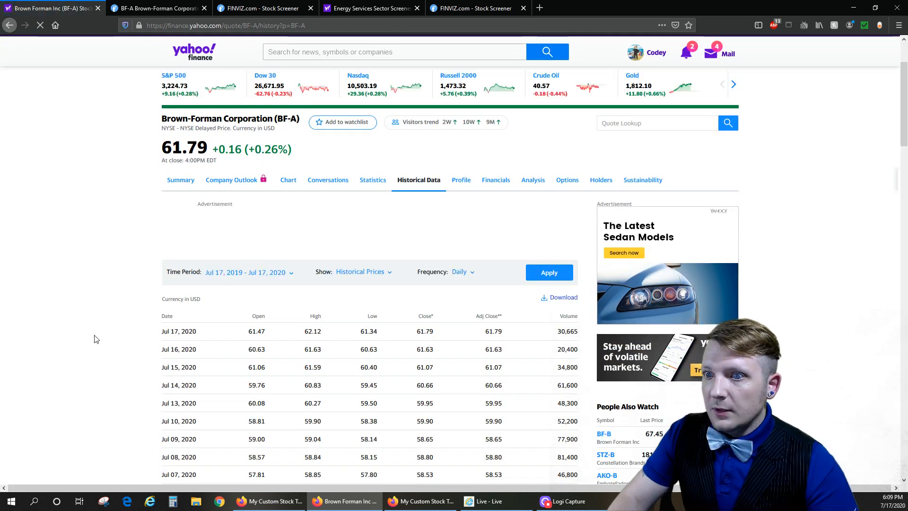
left_click(362, 272)
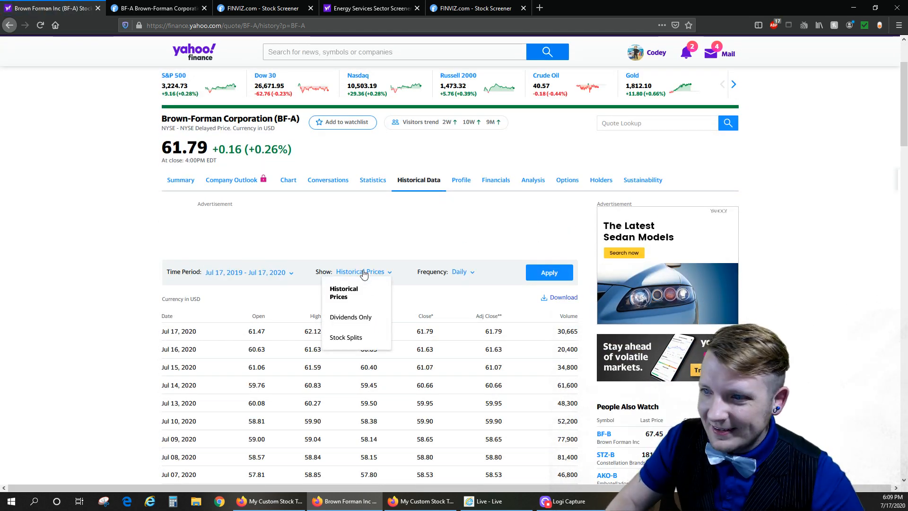
left_click(358, 318)
left_click(557, 279)
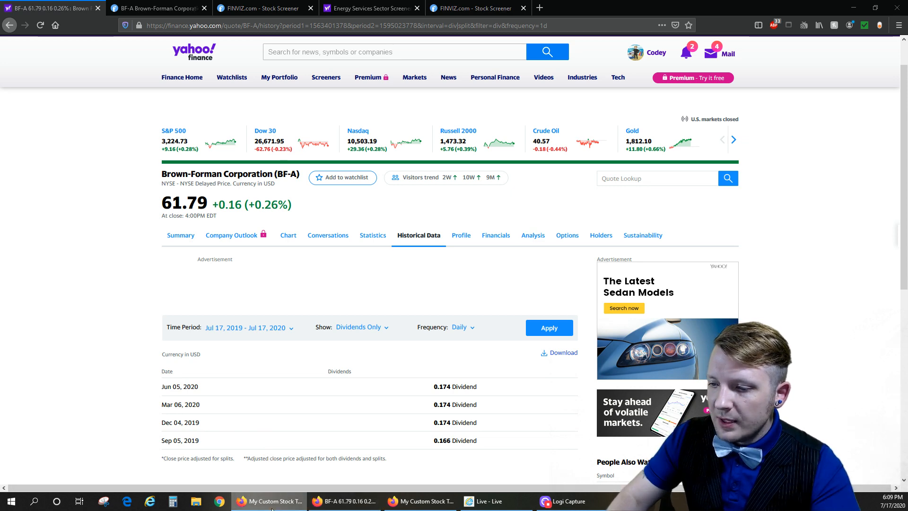
- Compare row 8's Div $$$/Pmt in the tracker with the dividend history for BF-A on Yahoo Finance
left_click(421, 501)
left_click(631, 202)
key("Right")
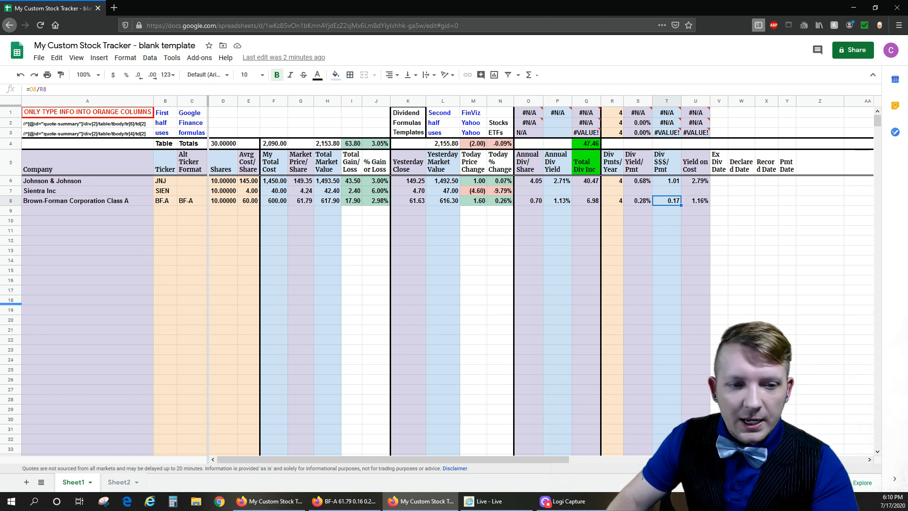
left_click(369, 506)
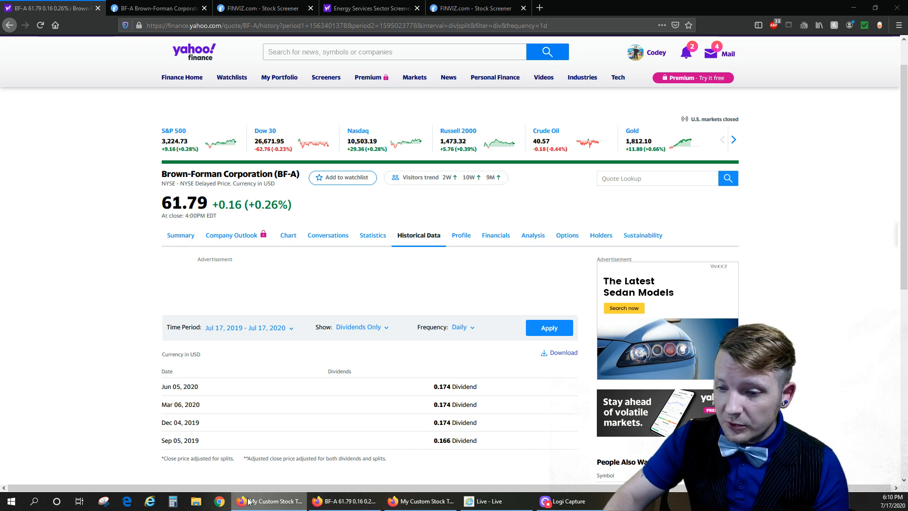
left_click(410, 504)
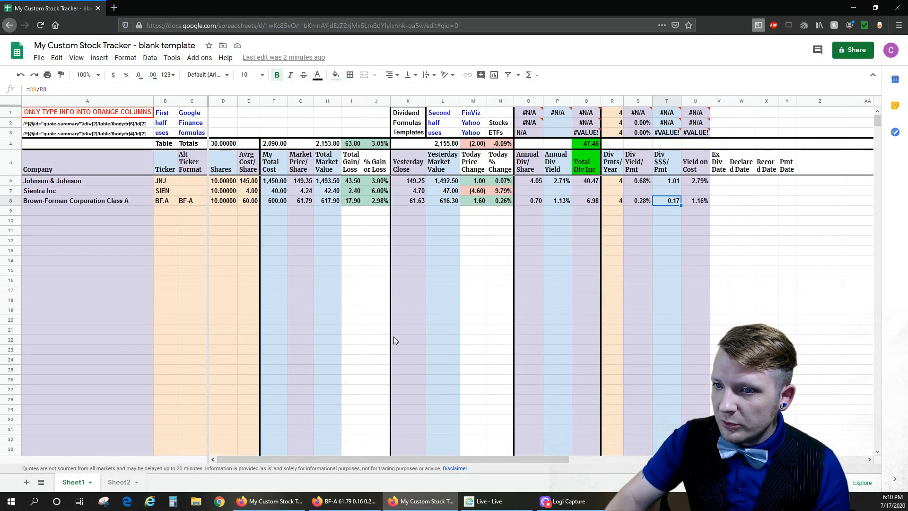
- Enter CIG.C as the Ticker in row 9 of the tracker
left_click(195, 211)
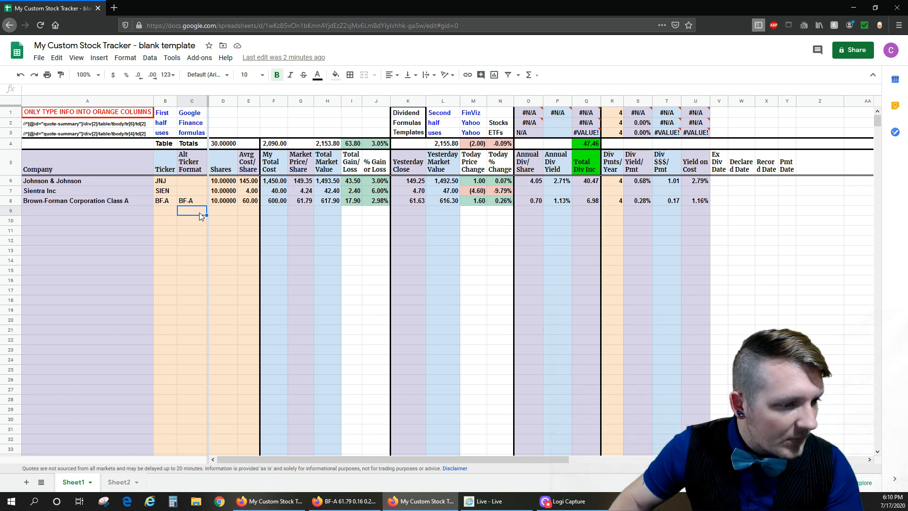
left_click(168, 213)
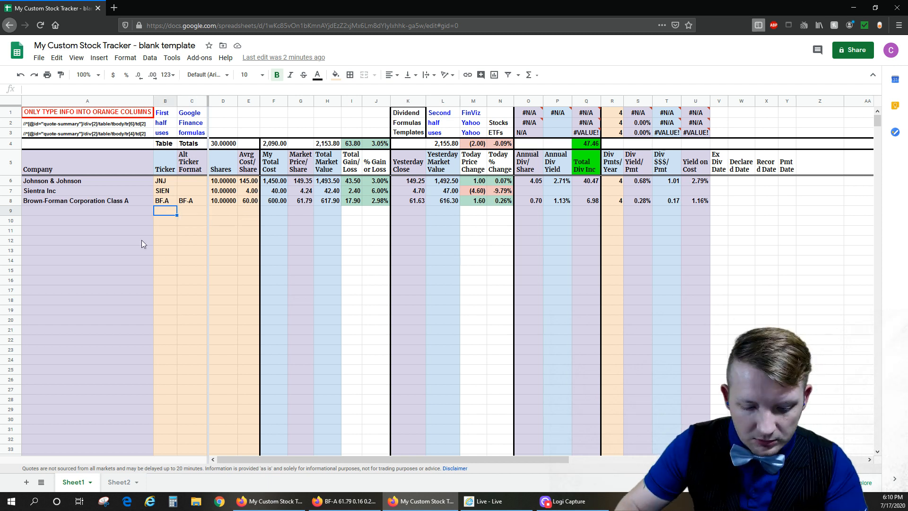
type("CI")
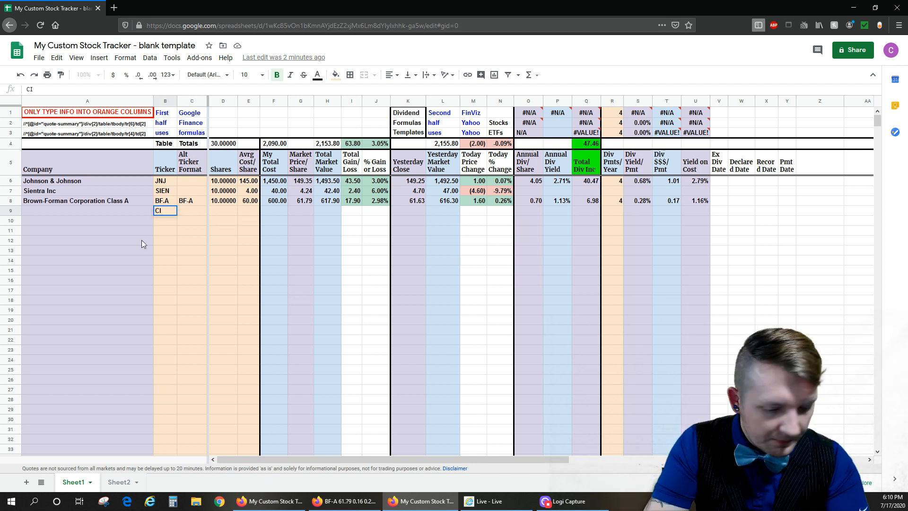
type("G")
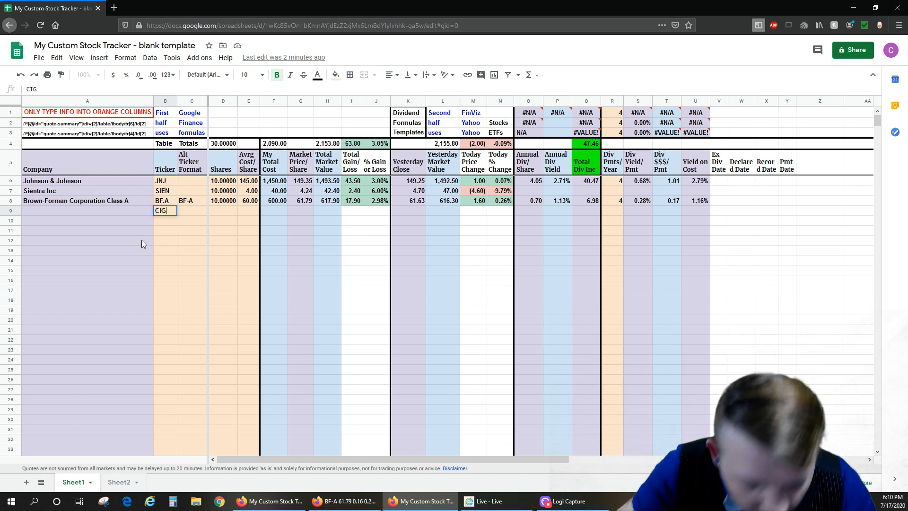
type(".C")
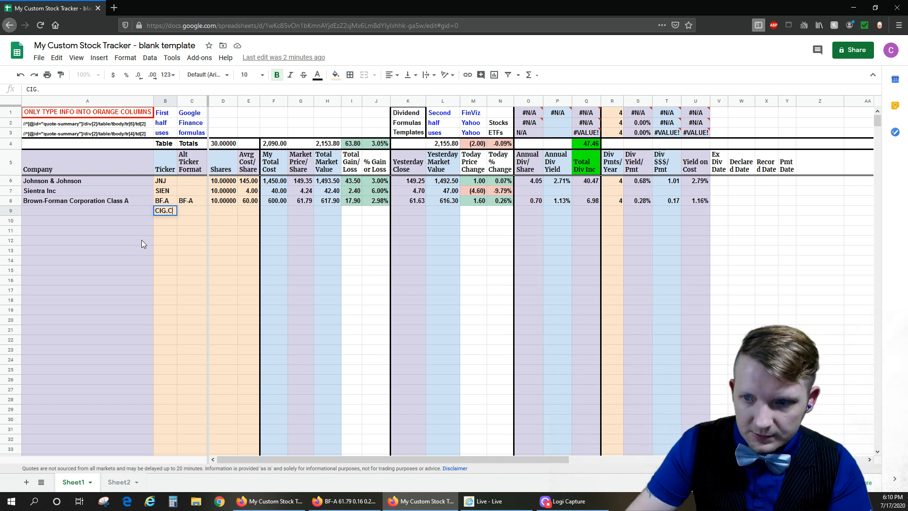
key("Return")
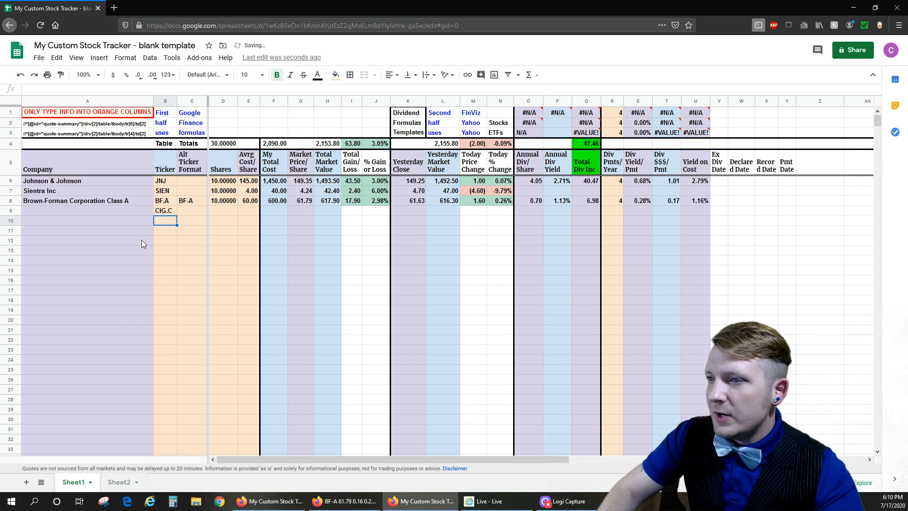
- Copy the Brown-Forman row 8 of the tracker into row 9
left_click(14, 200)
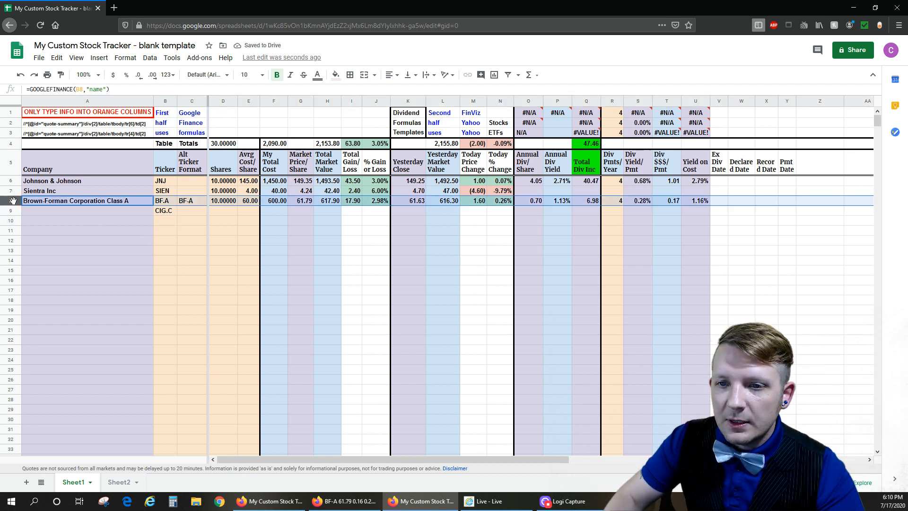
key("ctrl+c")
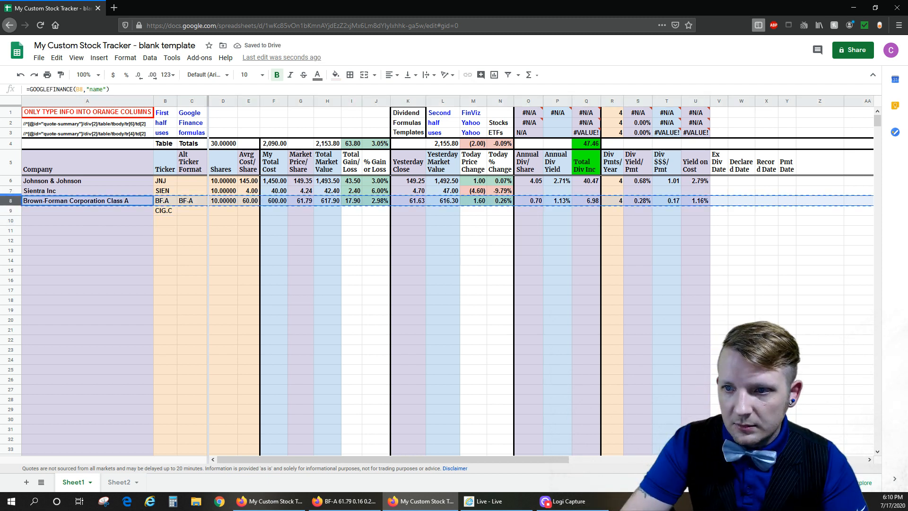
left_click(87, 211)
key("ctrl+v")
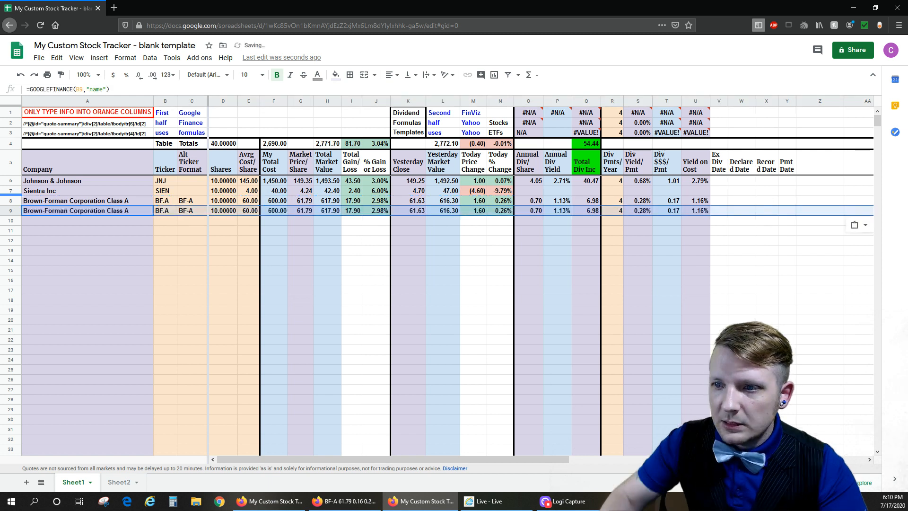
- Clear the Div Pmts/Year, Avrg Cost/Share and Alt Ticker Format cells in row 9
left_click(613, 210)
key("Delete")
left_click(241, 212)
key("Delete")
left_click(188, 212)
key("Delete")
- Try CIG.C as the Ticker in row 9, and undo that entry
left_click(166, 212)
type("CIG")
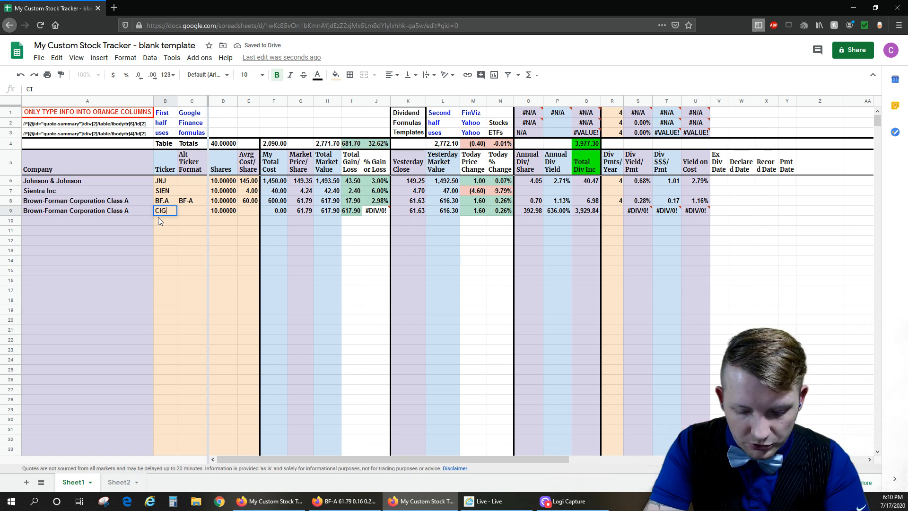
type(".c")
key("Return")
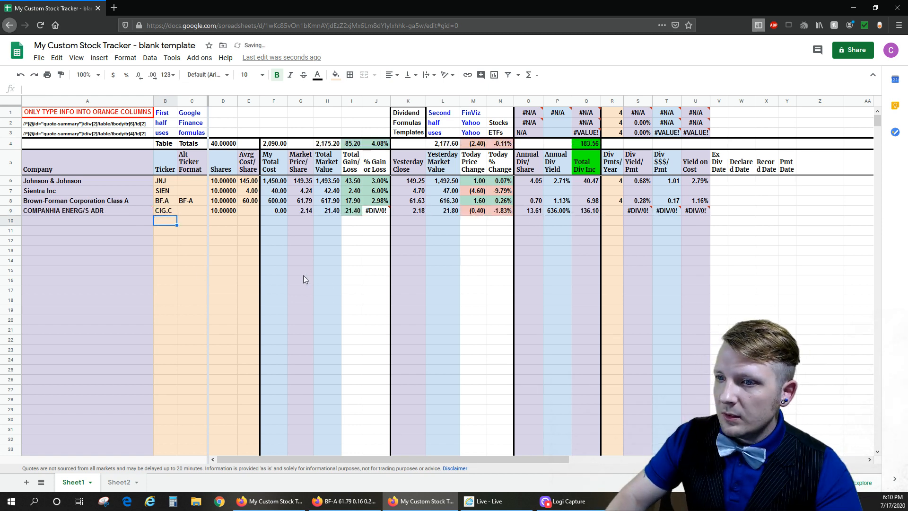
key("ctrl+z")
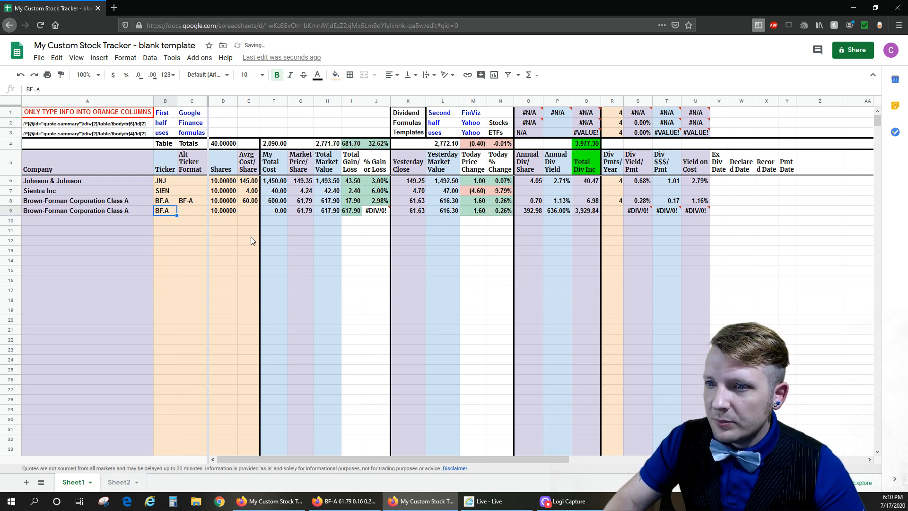
- Copy the Johnson & Johnson row 6 over row 9
left_click(13, 181)
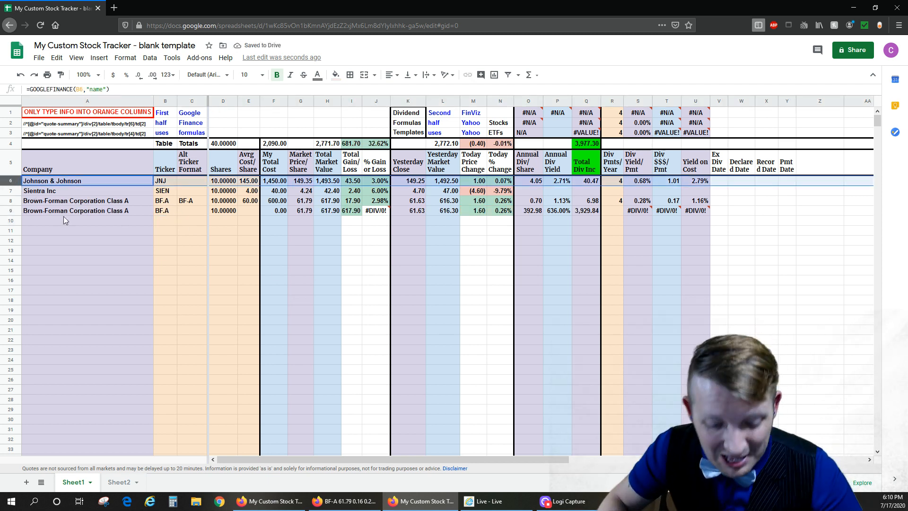
key("ctrl+c")
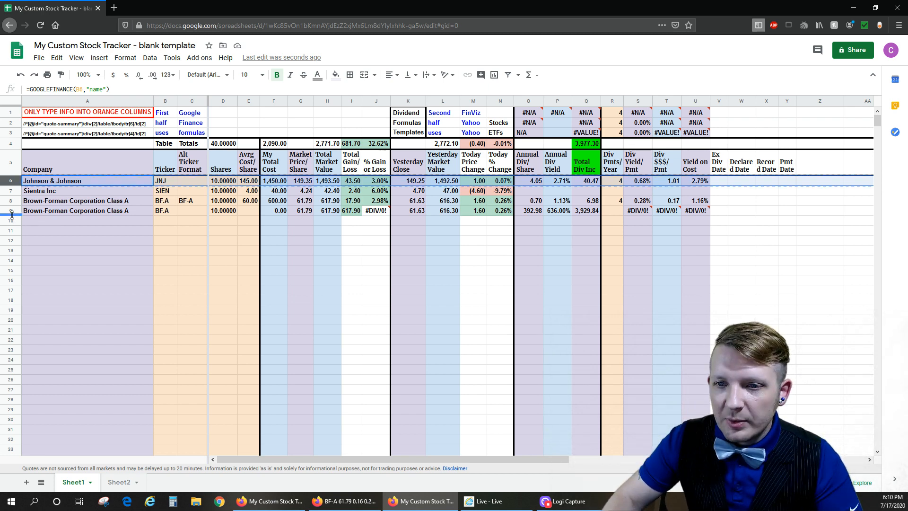
left_click(10, 211)
key("ctrl+v")
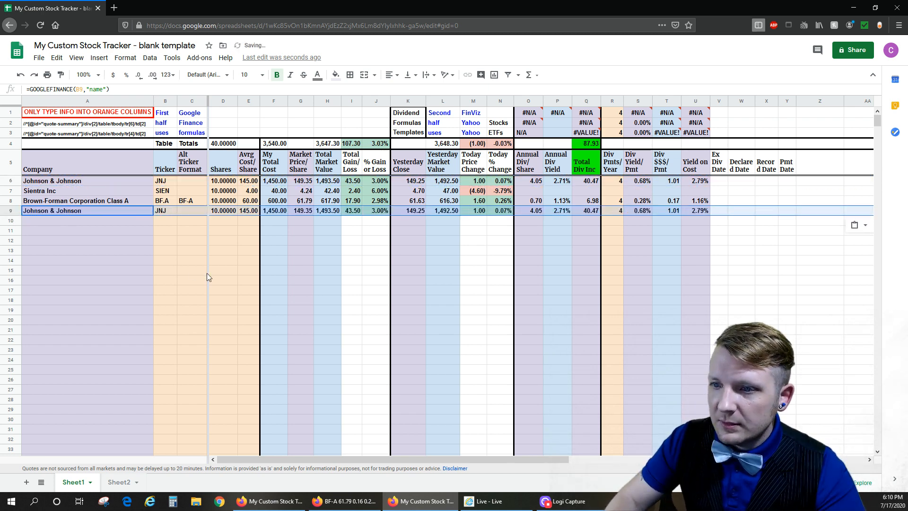
- Clear the copied Div Pmts/Year and Avrg Cost/Share values in row 9
left_click(616, 211)
left_click(636, 249)
left_click(615, 212)
key("Delete")
left_click(251, 212)
key("Delete")
- Set the Ticker in row 9 to CIG.C in place of the copied one
left_click(173, 214)
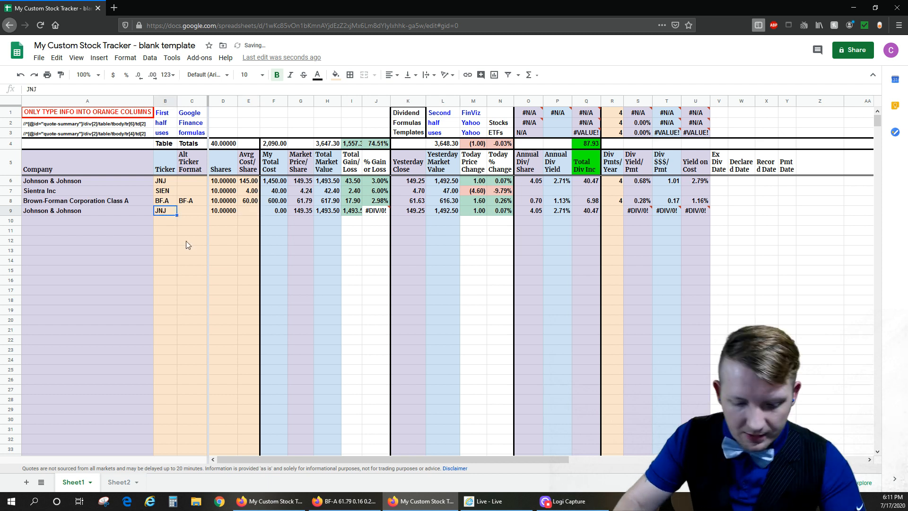
type("CI")
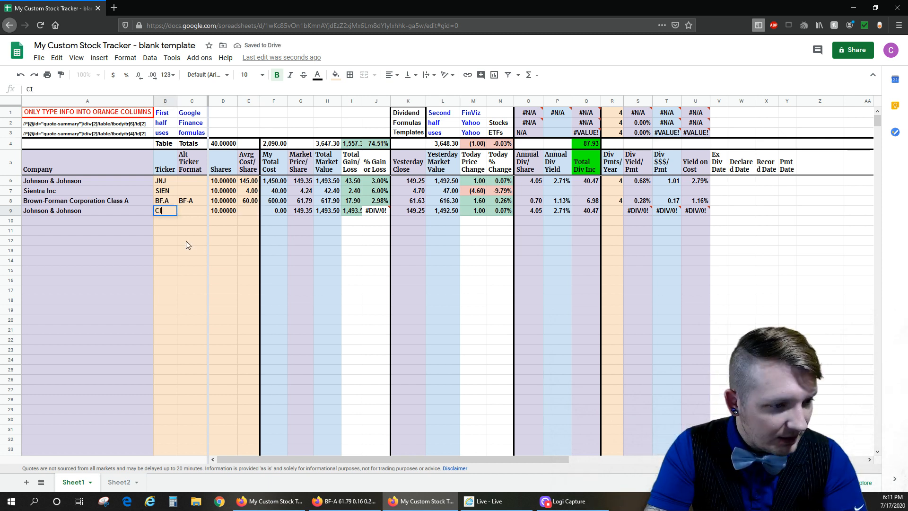
type("G.C")
key("Return")
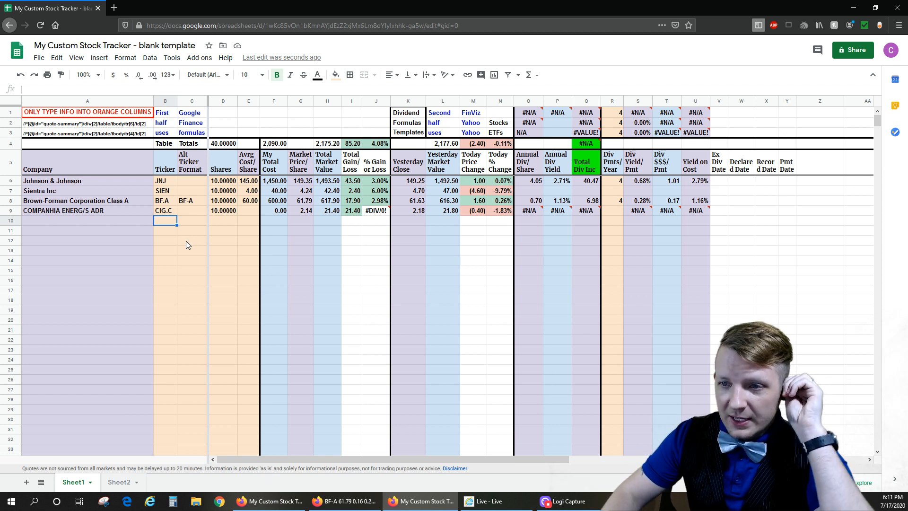
- Check row 9's Annual Div/Share and Annual Div Yield formulas, and try CIG-C as its Ticker before undoing that change
left_click(539, 213)
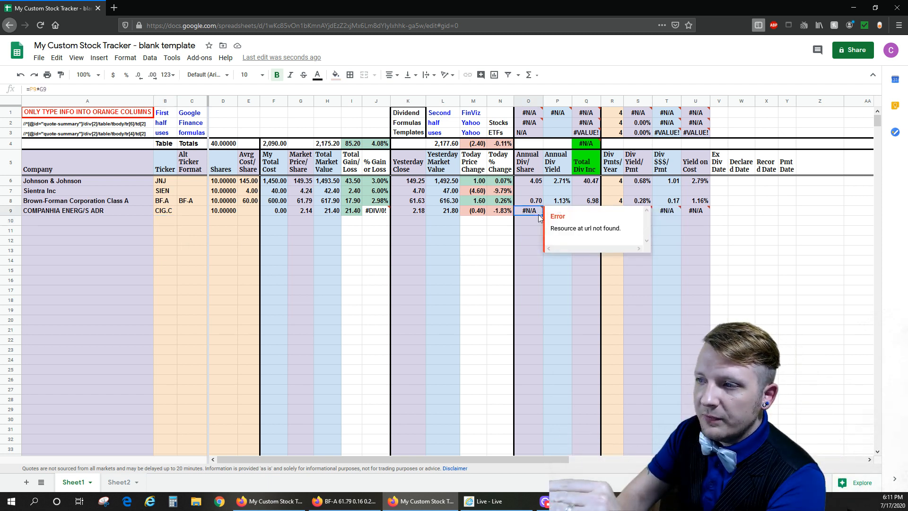
left_click(558, 213)
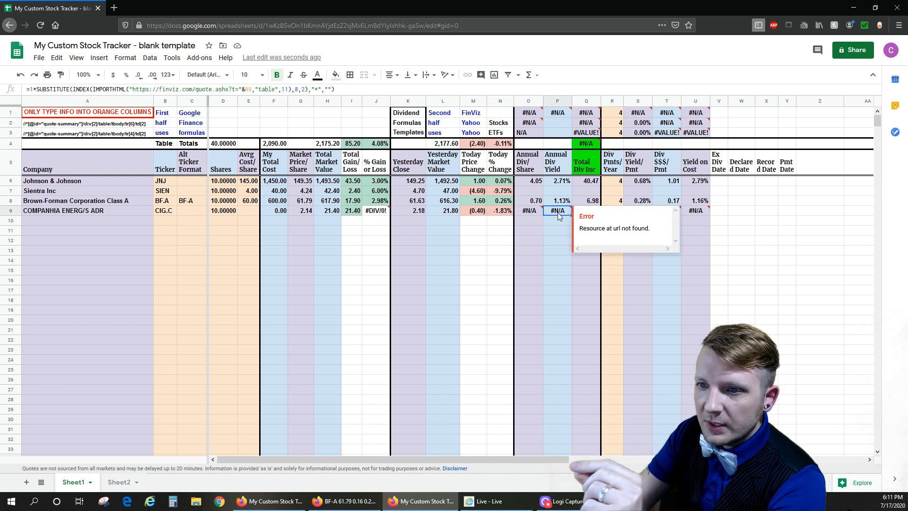
left_click(164, 211)
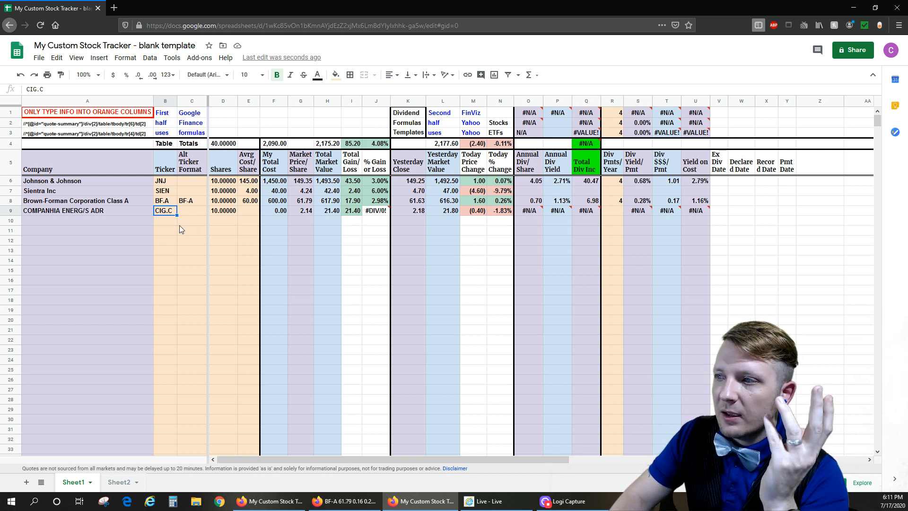
left_click(37, 89)
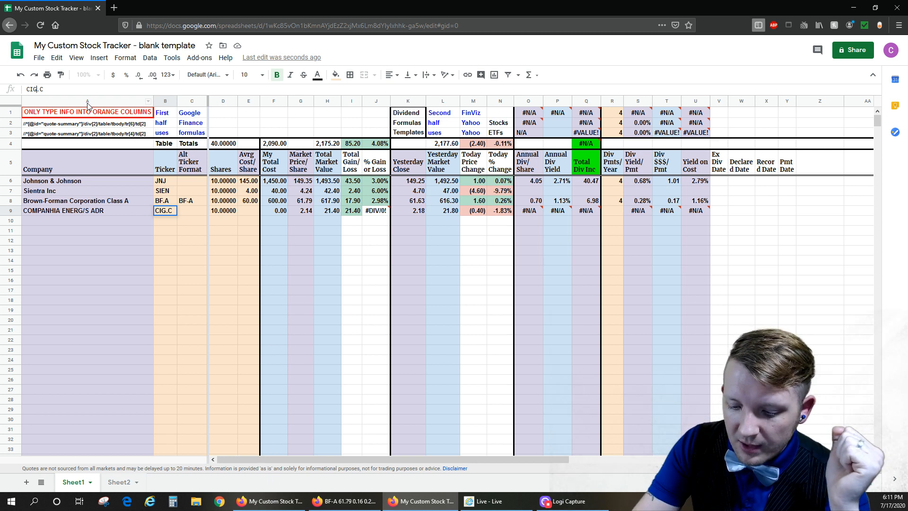
type("-")
key("Return")
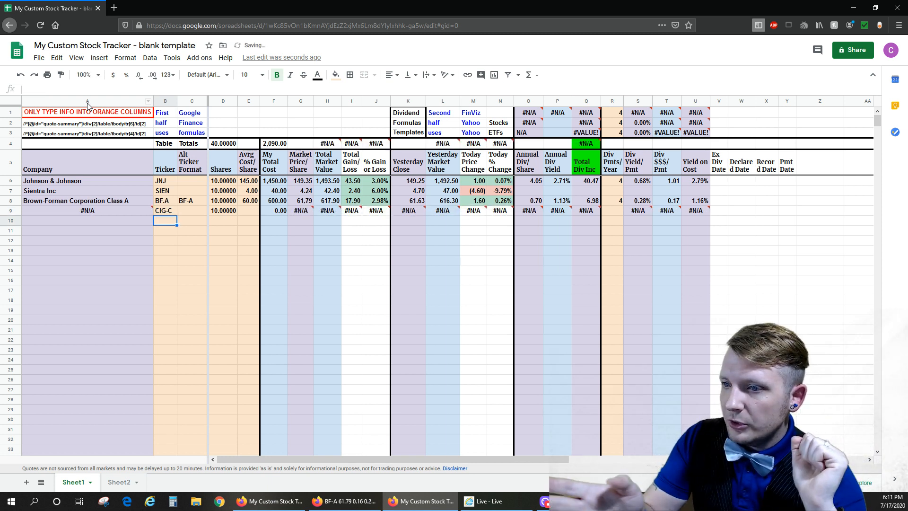
left_click(173, 209)
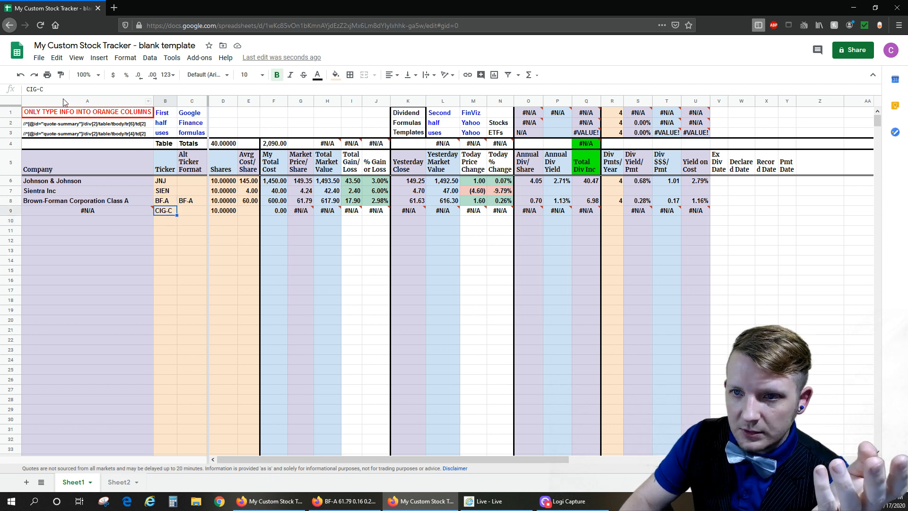
left_click(20, 74)
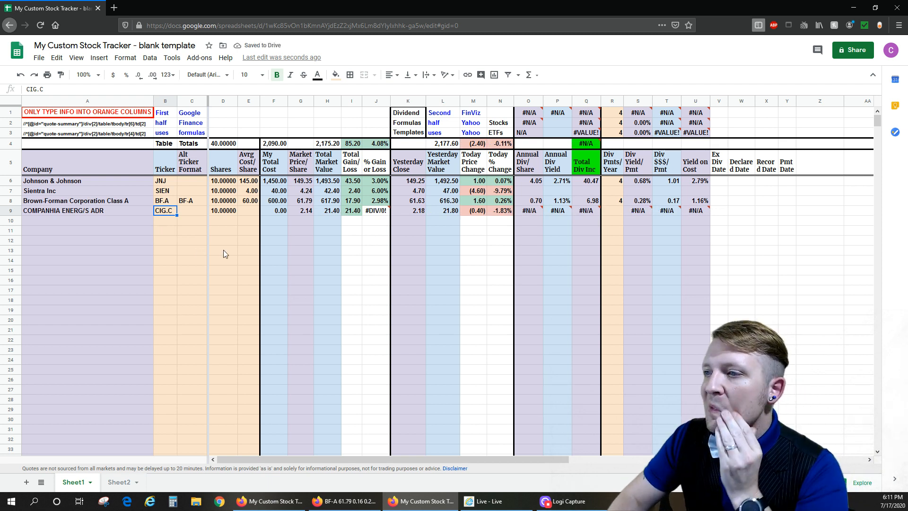
- Close the BF-A Yahoo Finance page, and compare the open Yahoo Finance and FinViz pages with the CIG.C row in the tracker
left_click(532, 214)
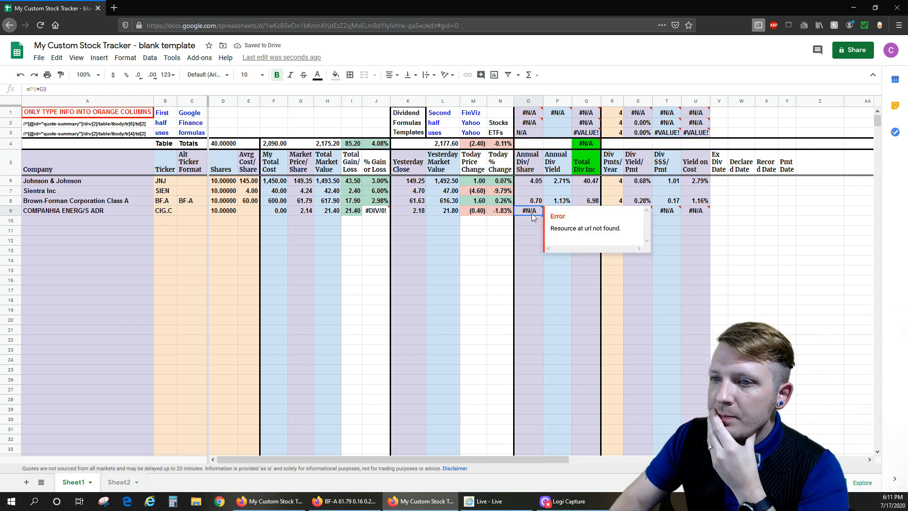
left_click(351, 502)
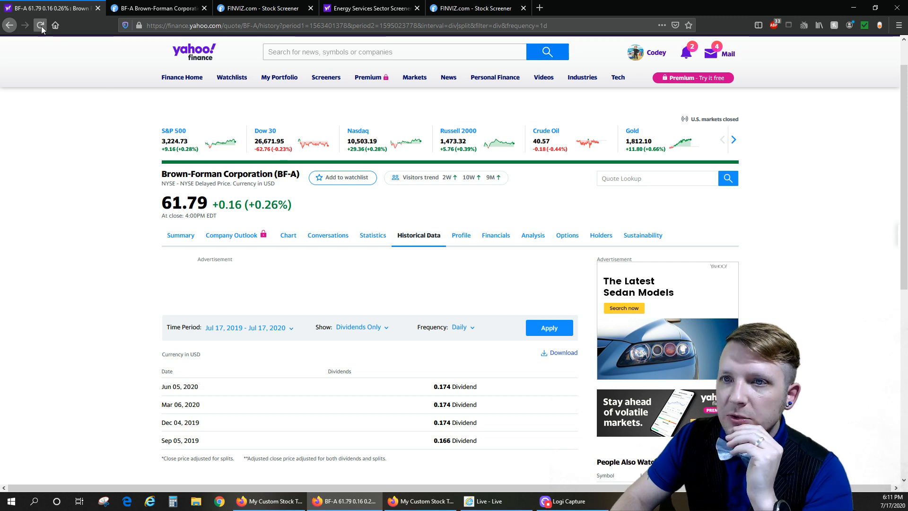
left_click(97, 9)
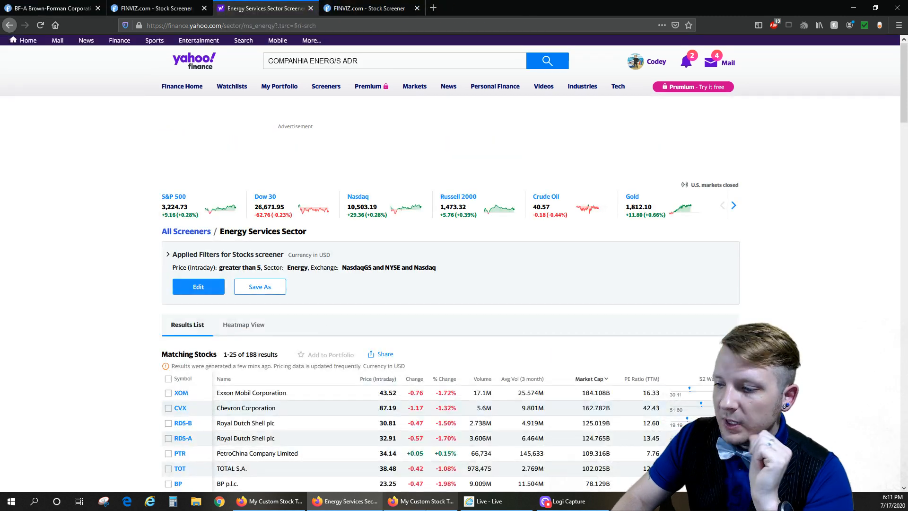
left_click(423, 506)
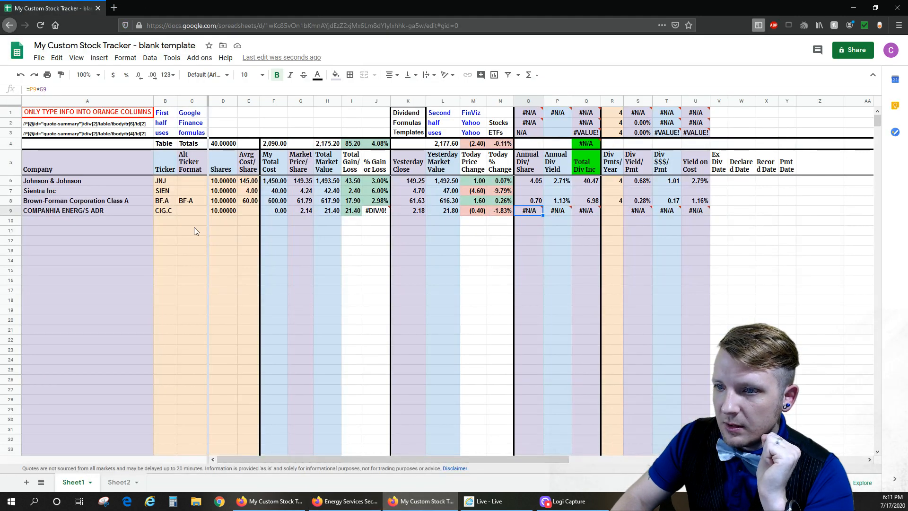
left_click(167, 212)
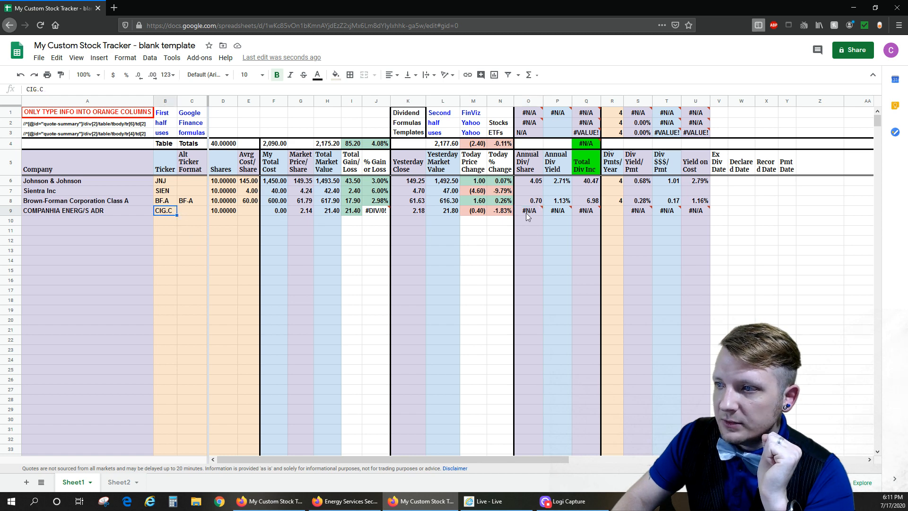
left_click(350, 502)
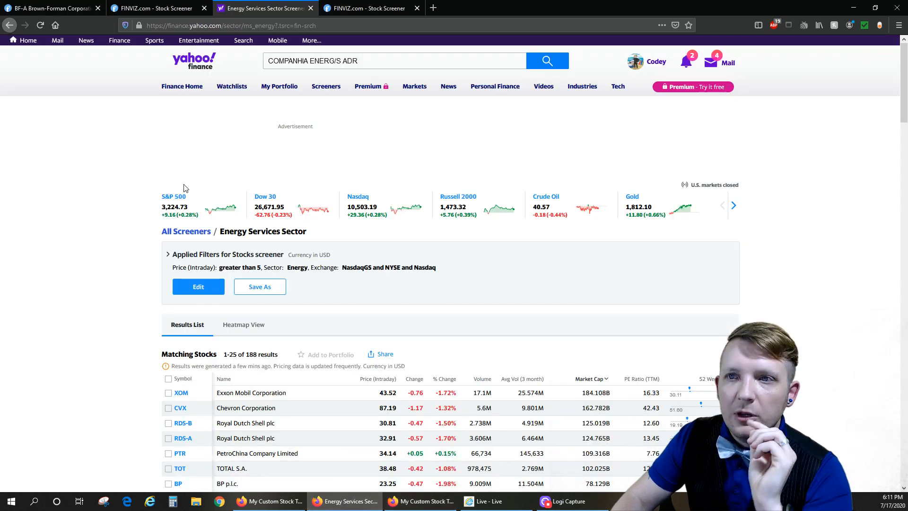
left_click(27, 9)
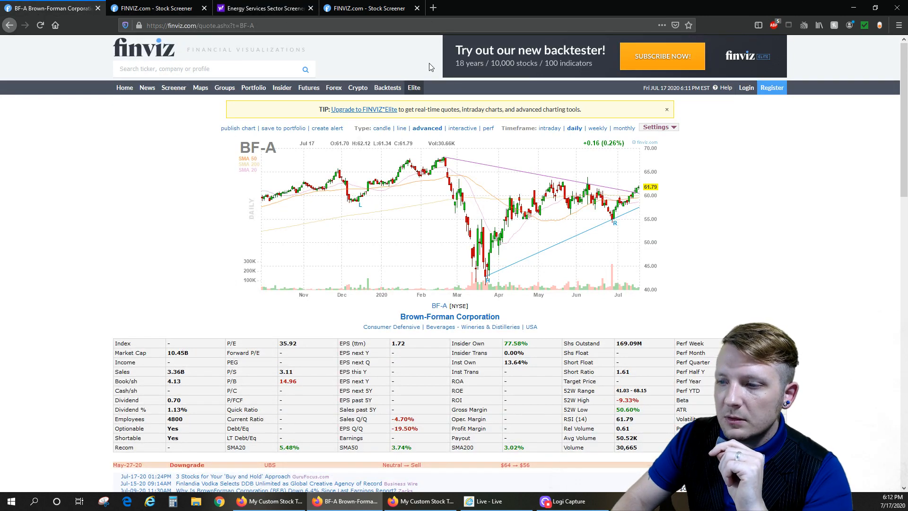
left_click(156, 8)
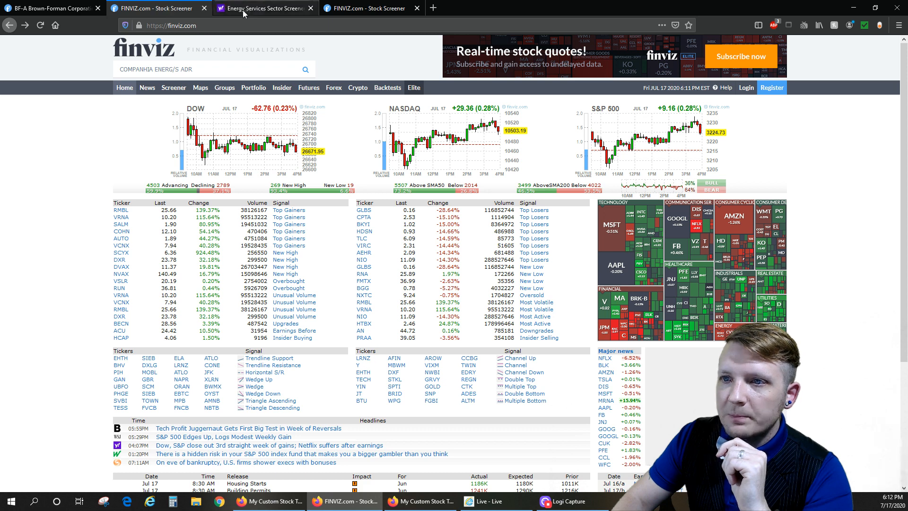
left_click(443, 506)
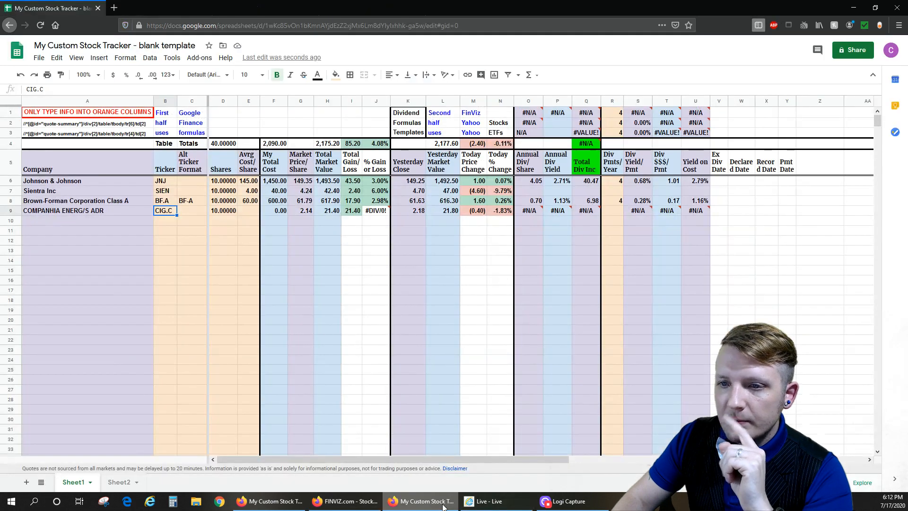
- Check the company name and Annual Div/Share in row 9, and look up COMPANHIA ENERG in the FinViz search
left_click(93, 212)
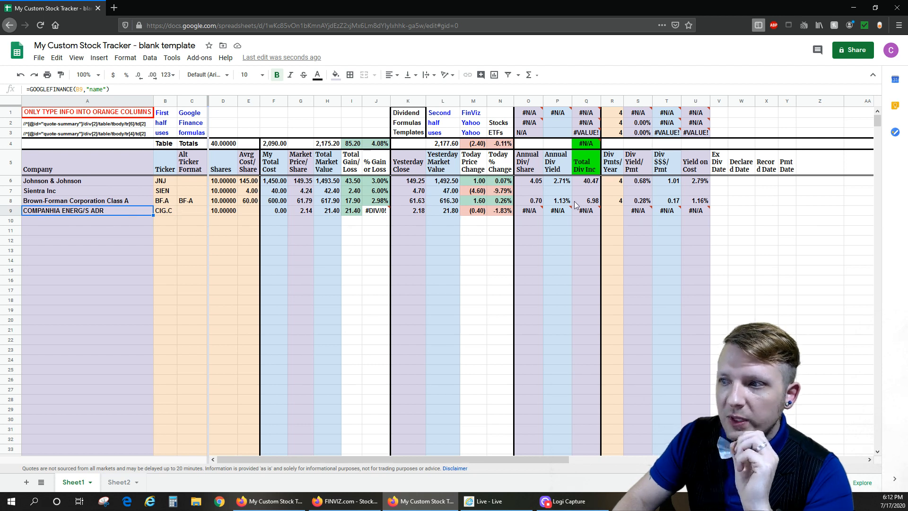
left_click(528, 214)
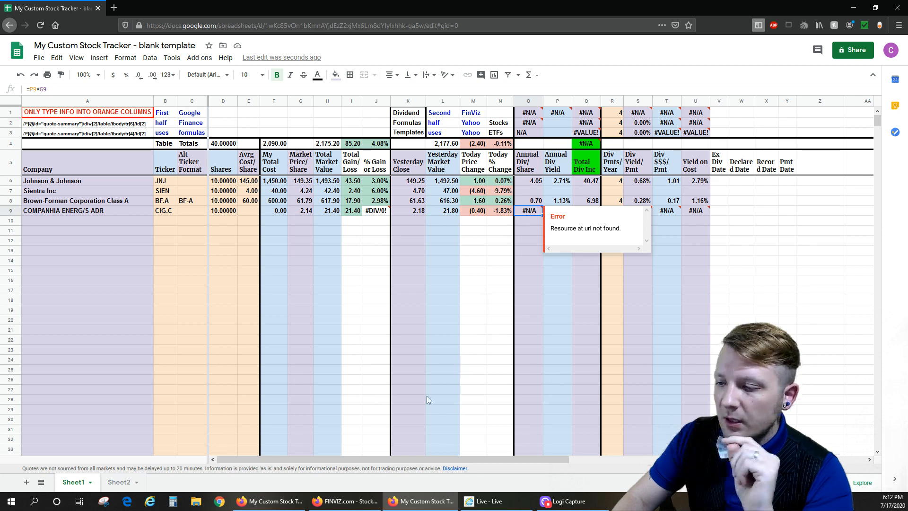
left_click(348, 501)
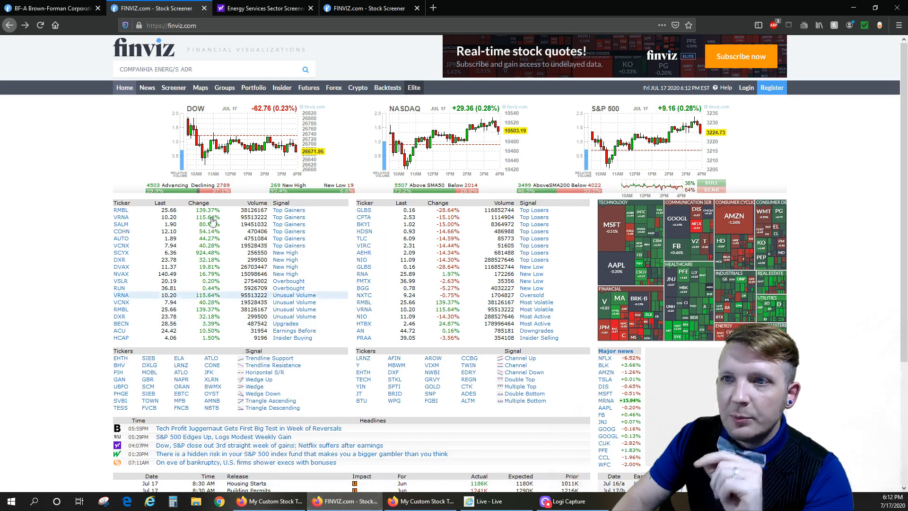
left_click(207, 70)
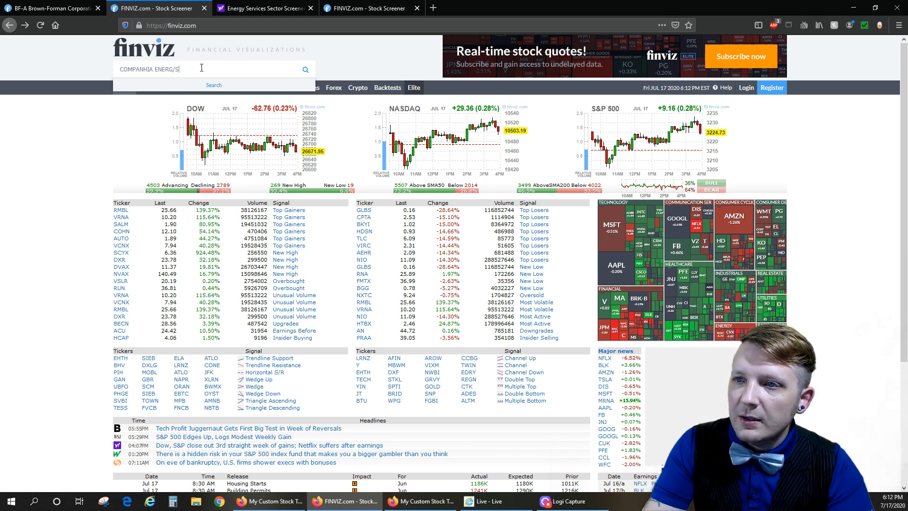
key("BackSpace")
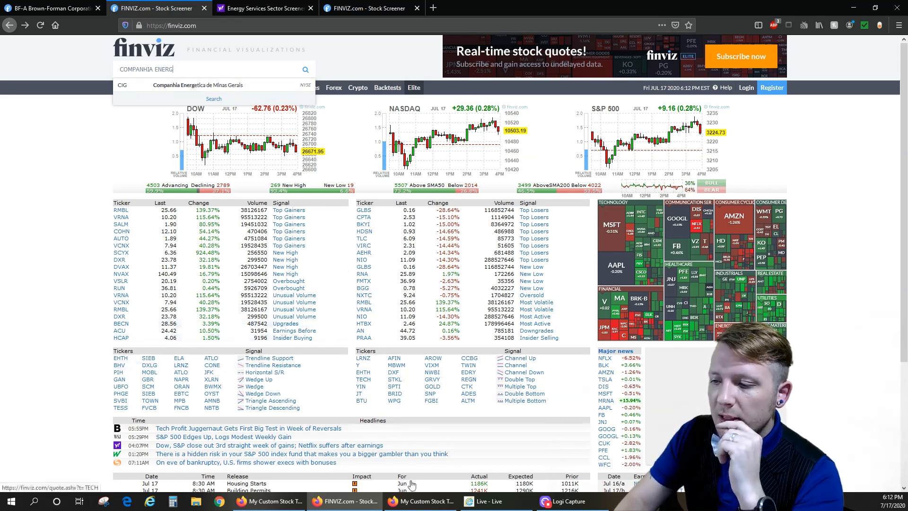
- Return to the tracker and select the FinViz dividend formula templates in O1:U1
left_click(423, 501)
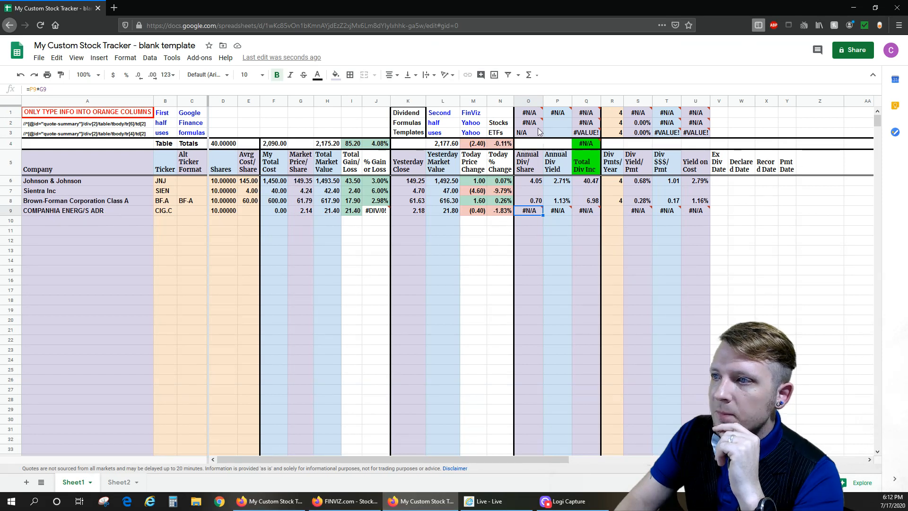
left_click(524, 116)
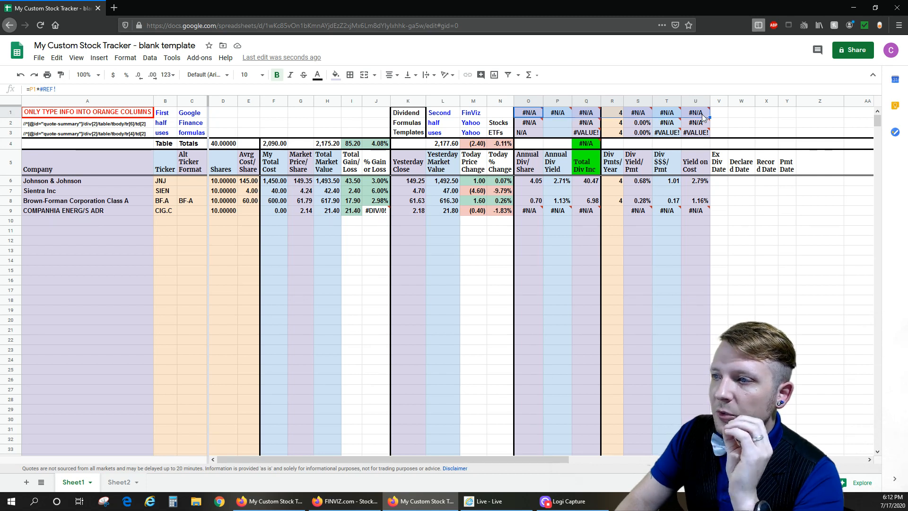
- Copy the Yahoo stocks dividend formula templates from O2:U2 into row 9's dividend columns, starting at Annual Div/Share
left_click(527, 213)
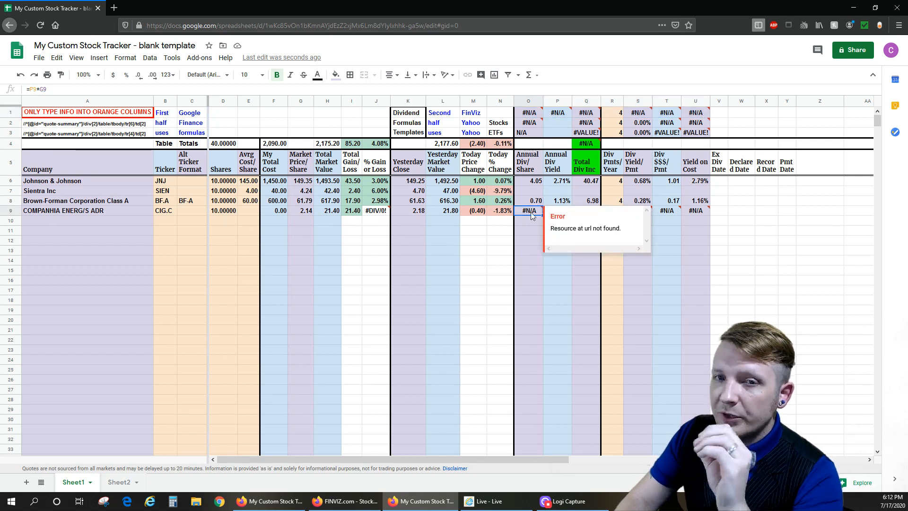
left_click(532, 122)
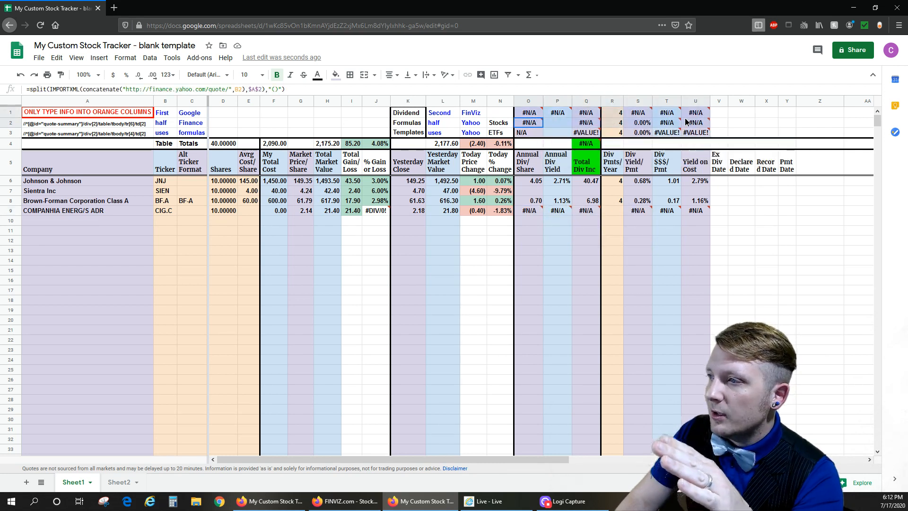
mouse_move(689, 122)
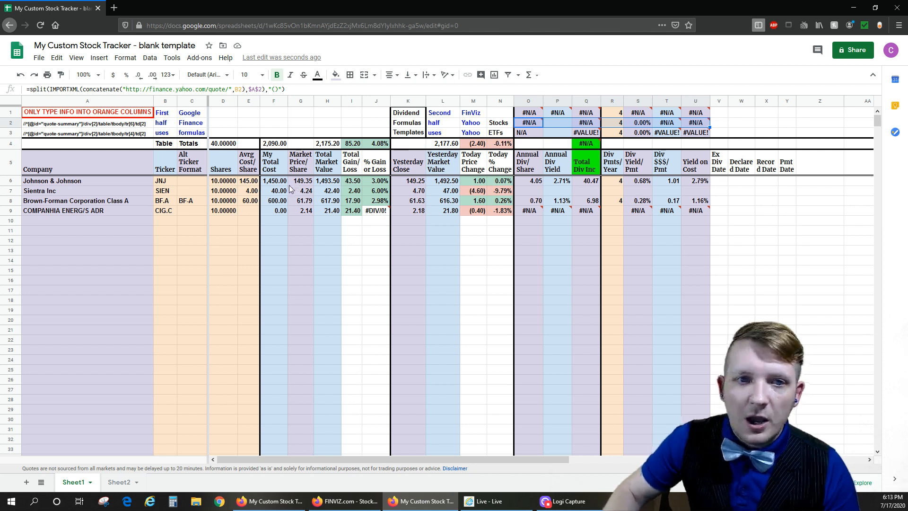
left_click(481, 124)
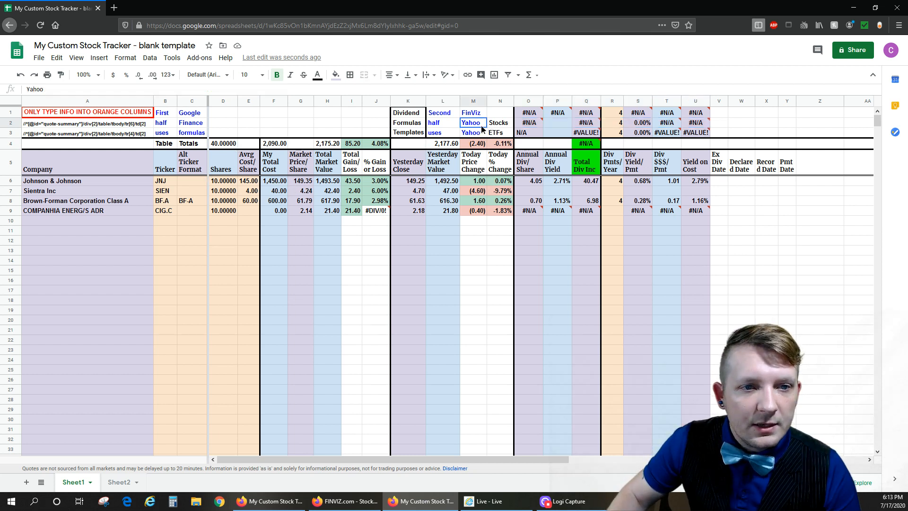
left_click(535, 122)
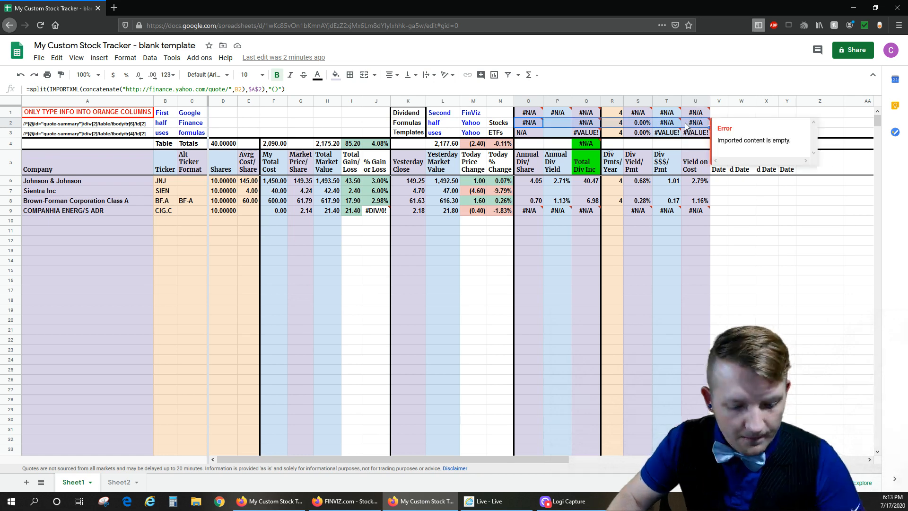
mouse_move(710, 133)
left_click(527, 215)
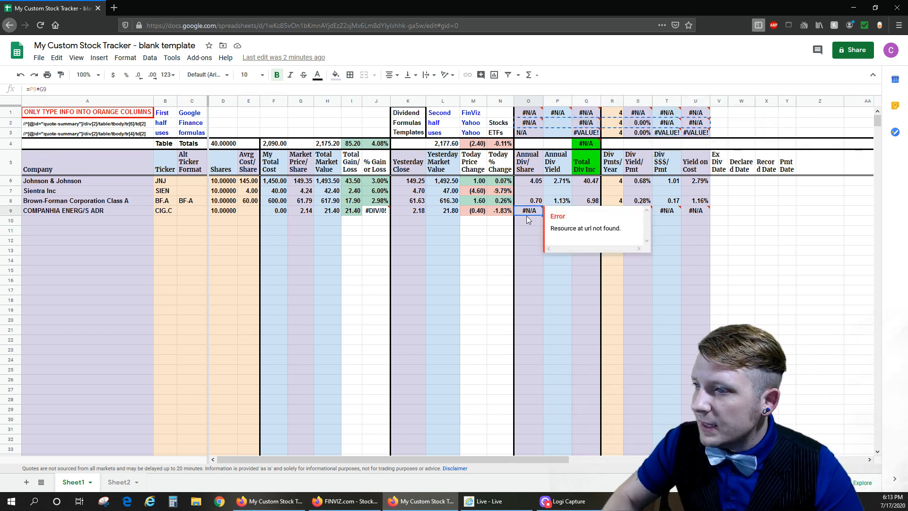
key("ctrl+v")
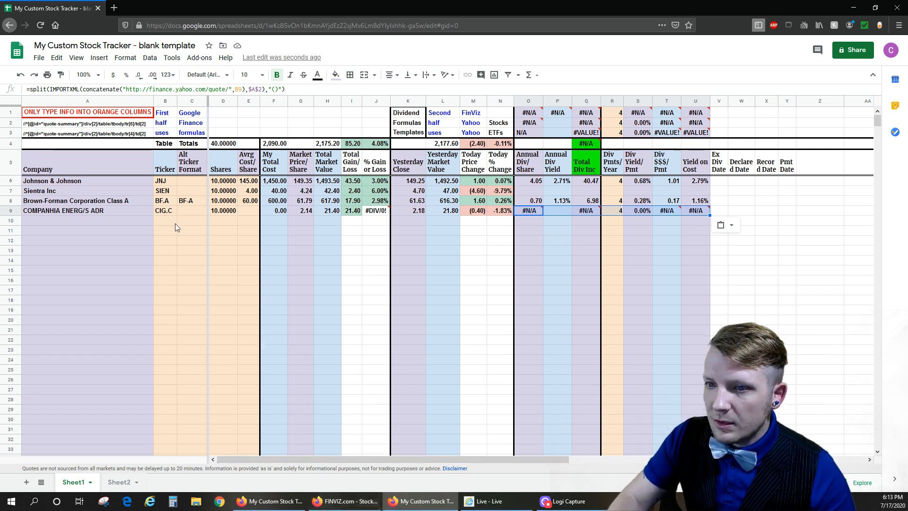
- Switch to Yahoo Finance, shorten the company search to COMPANHIA ENERG/ and open the CIG-C quote
left_click(336, 505)
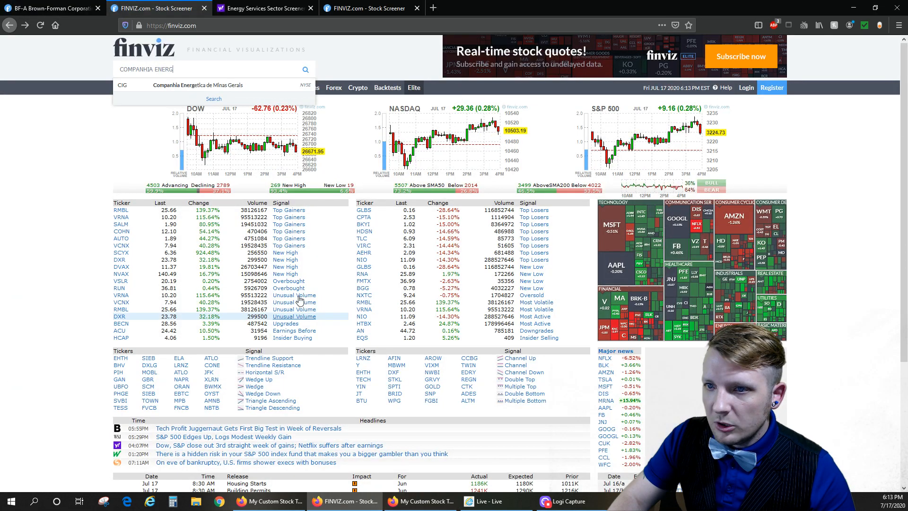
left_click(55, 9)
left_click(263, 9)
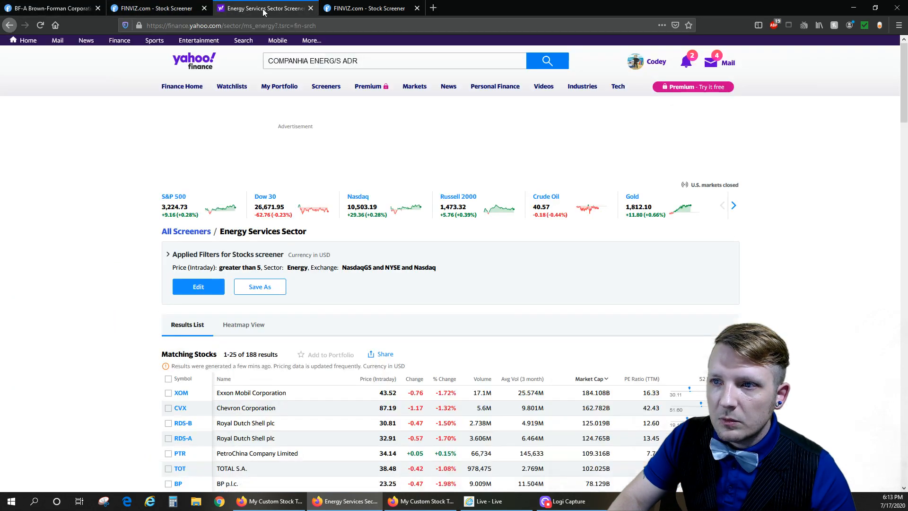
left_click(366, 60)
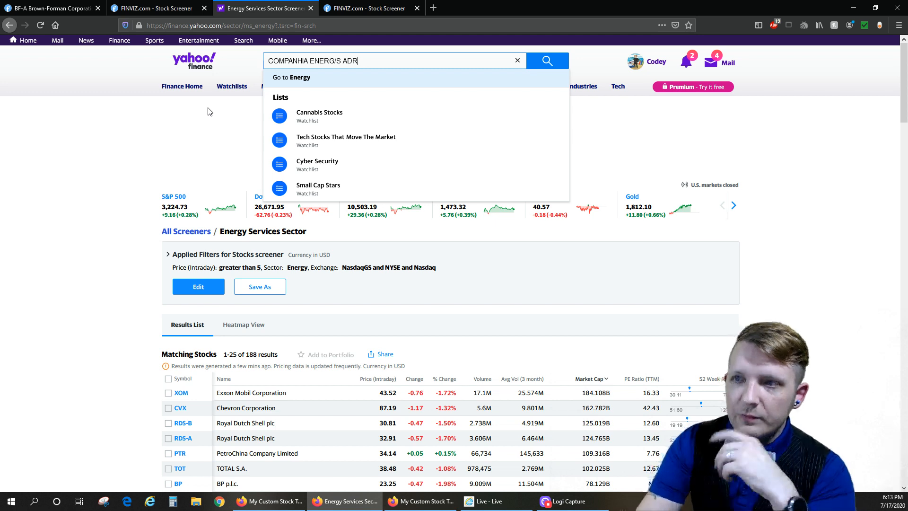
key("BackSpace")
key("BackSpace")
key("BackSpace")
key("BackSpace")
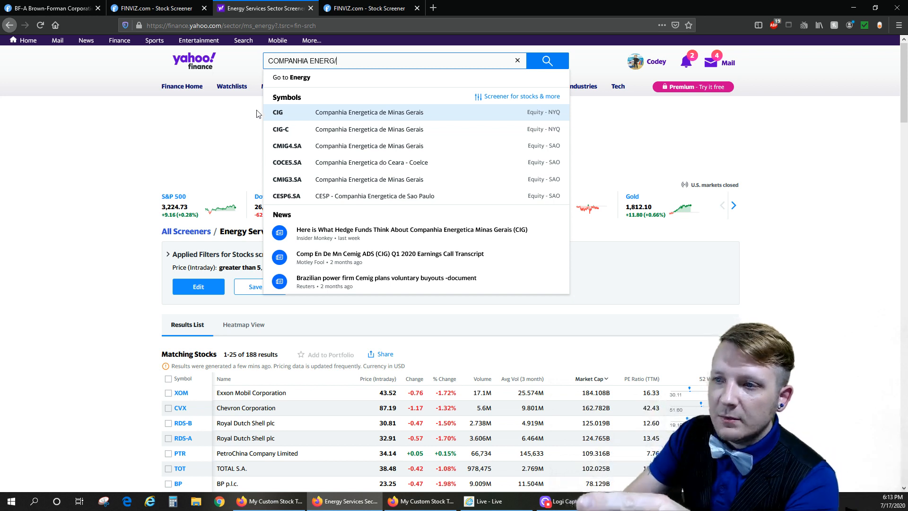
left_click(316, 136)
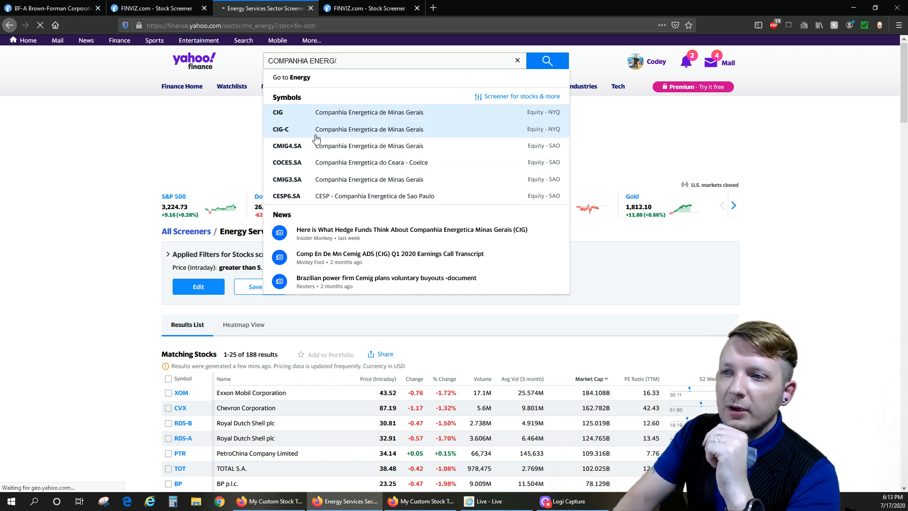
- Return to the tracker, enter CIG-C as row 9's Alt Ticker Format and set its Avrg Cost/Share to 2
left_click(421, 501)
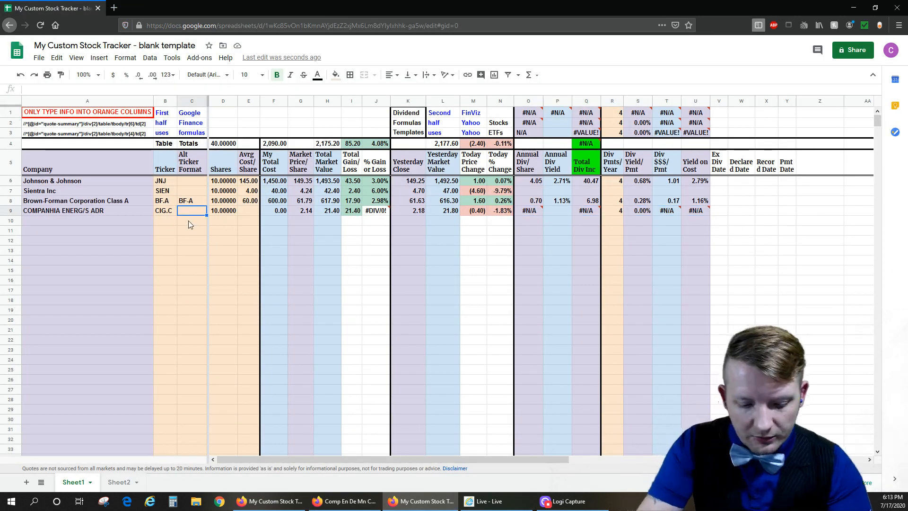
type("CIG-C")
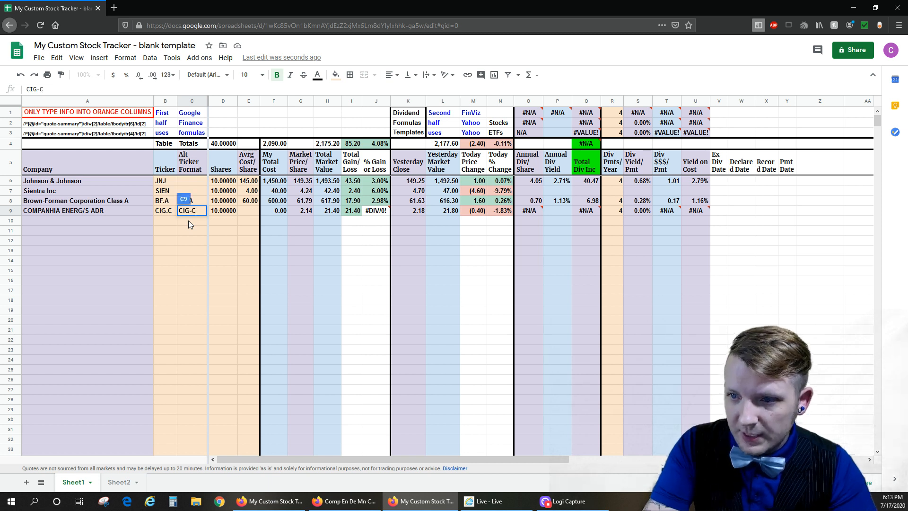
key("Return")
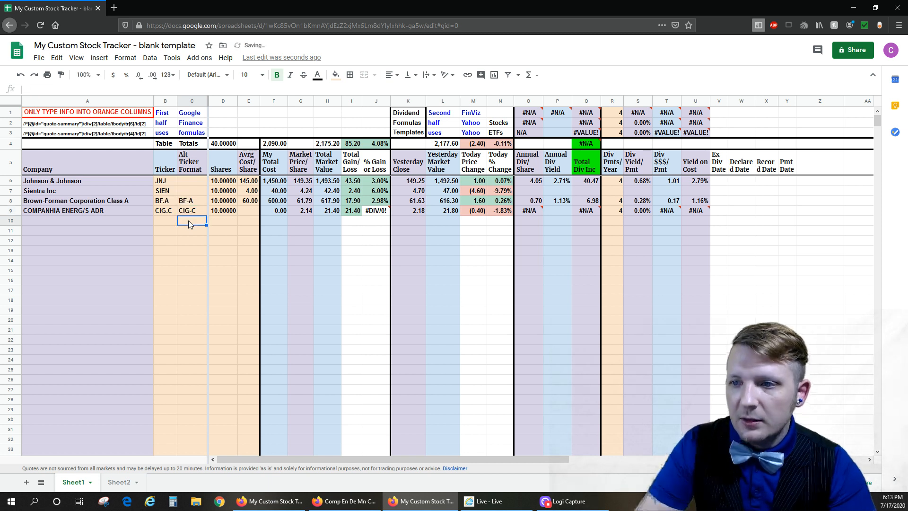
left_click(532, 122)
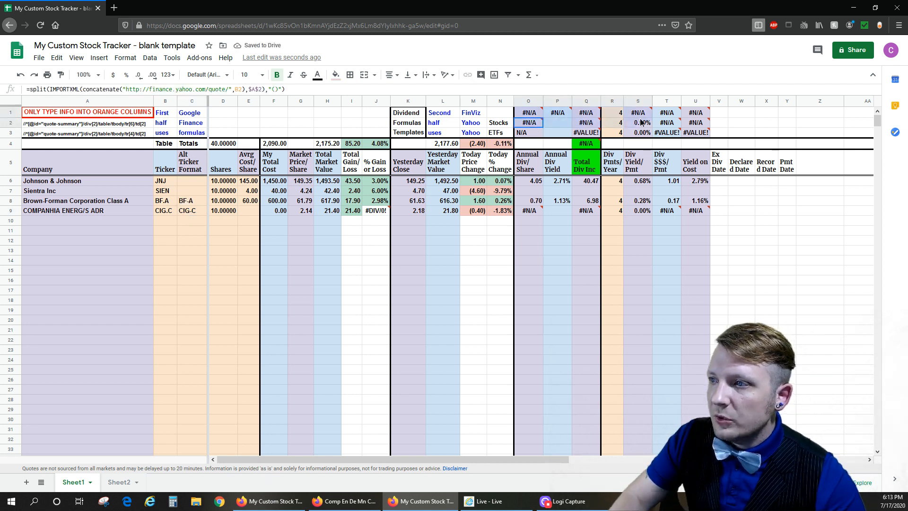
left_click(248, 210)
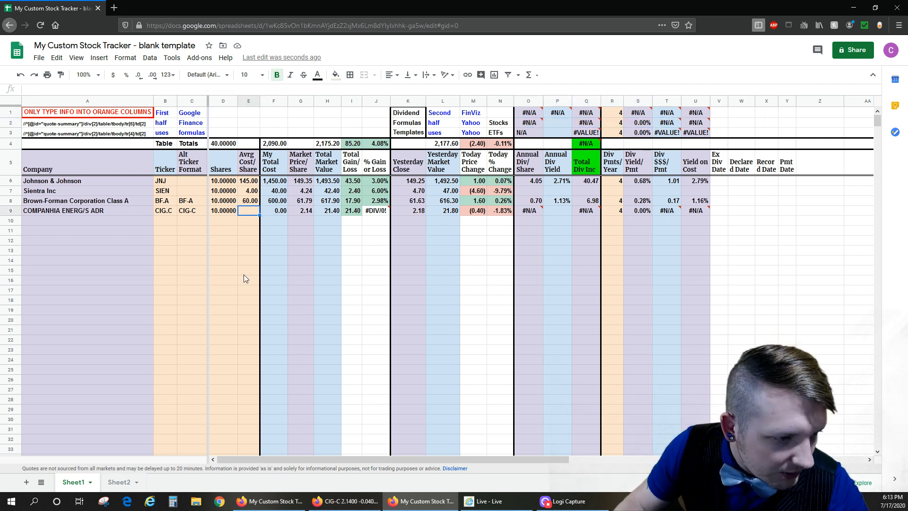
type("2")
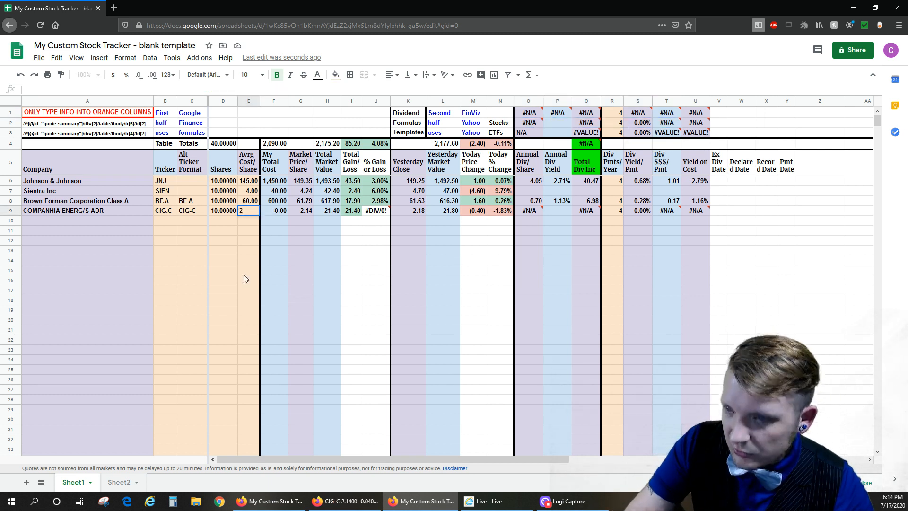
key("Return")
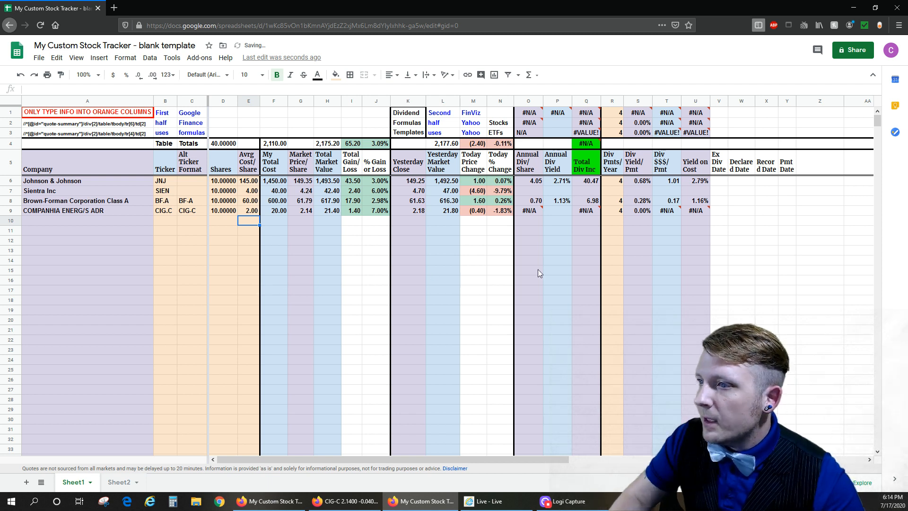
- Change row 9's Annual Div/Share formula to take its ticker from C9, the Alt Ticker Format cell
left_click(180, 214)
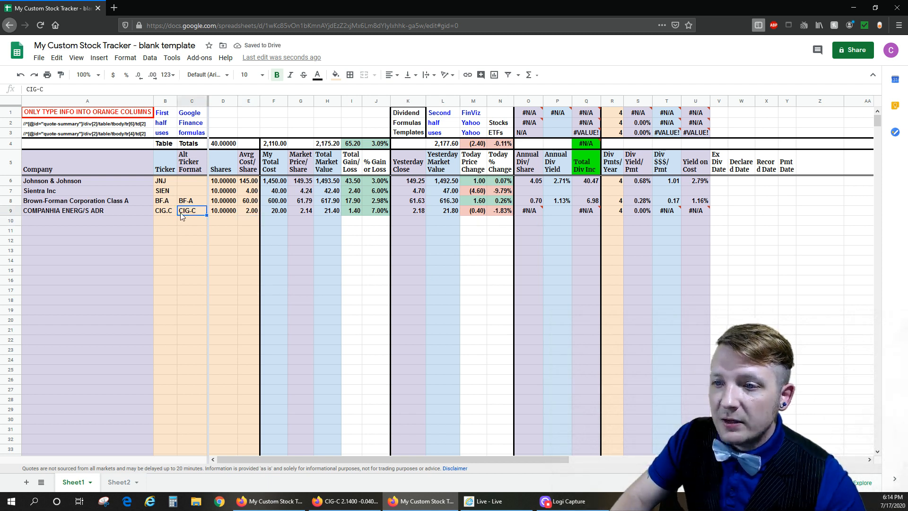
left_click(537, 121)
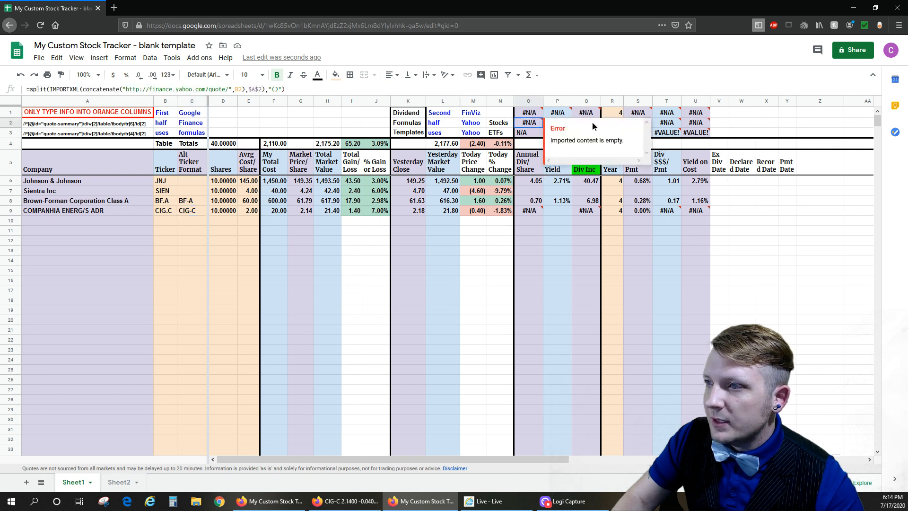
left_click(530, 211)
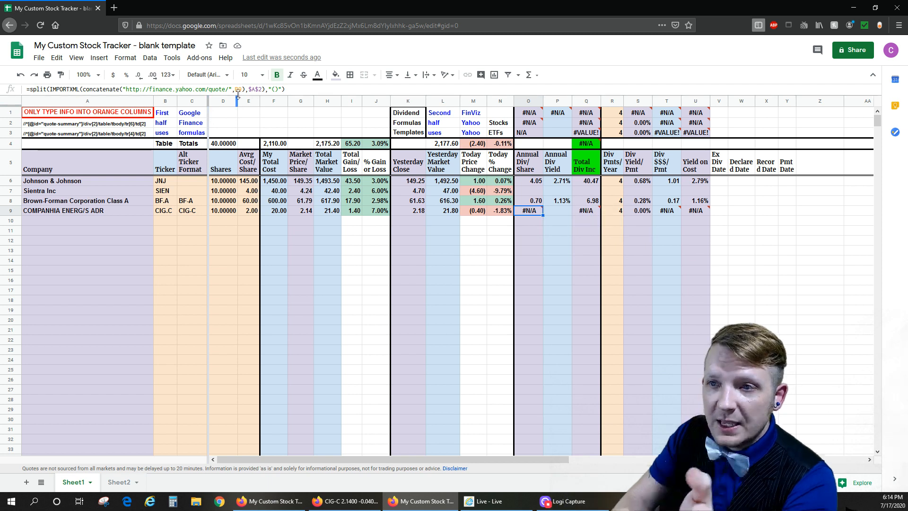
key("Return")
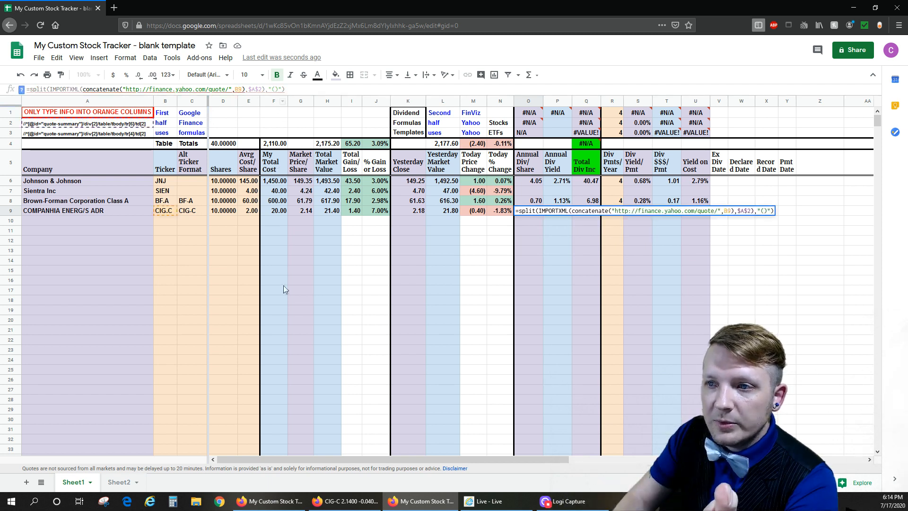
key("BackSpace")
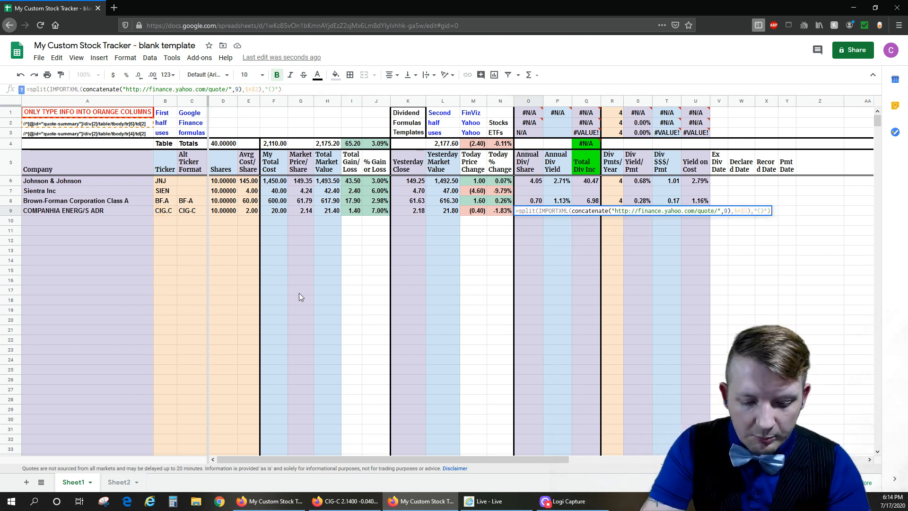
type("C")
key("Return")
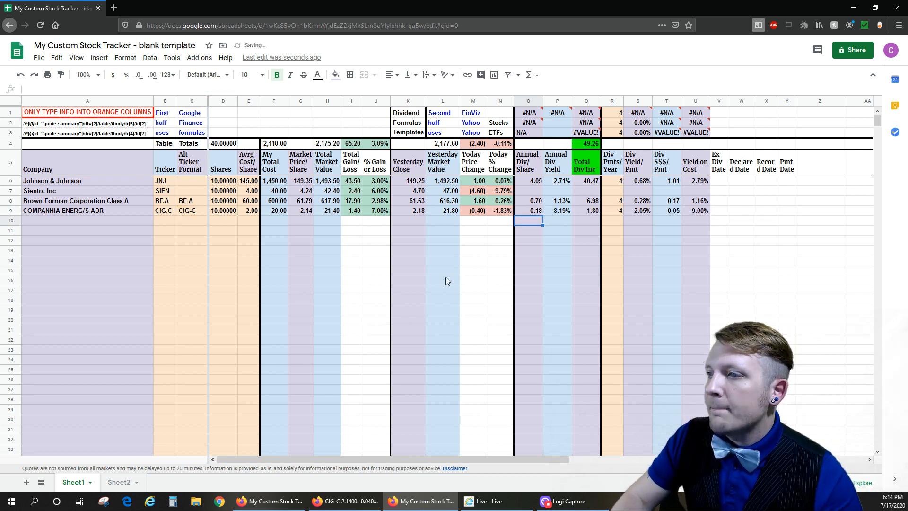
- Compare row 9's Annual Div Yield and Market Price/Share with the CIG-C Yahoo Finance page, and check the Total Div Inc sum formula
left_click(570, 211)
left_click(345, 501)
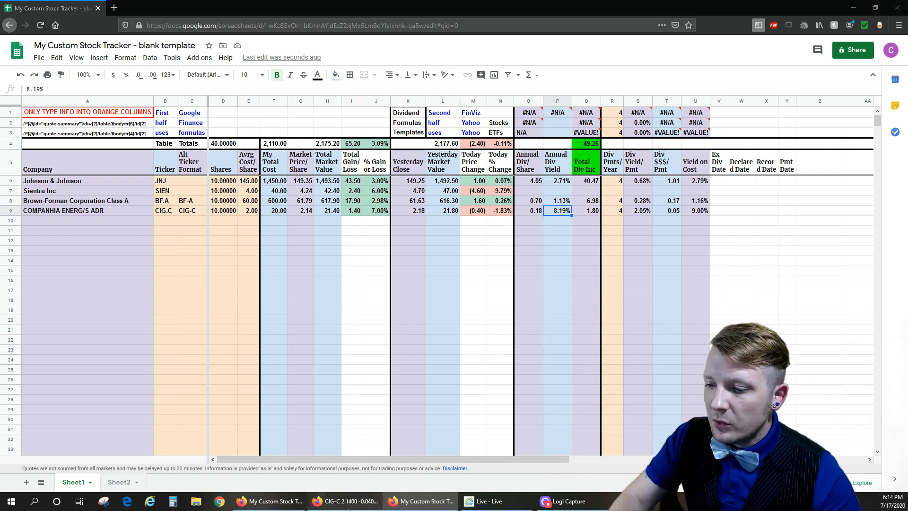
scroll(63, 368, "down", 2)
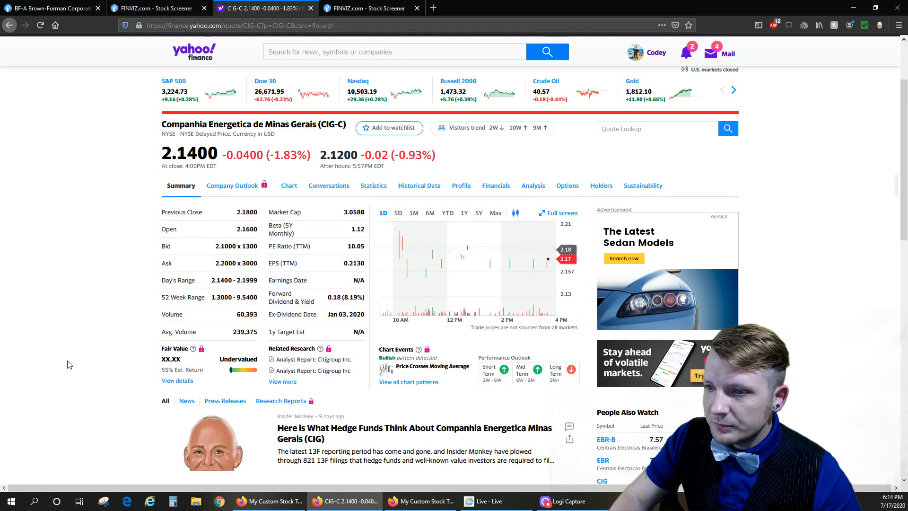
scroll(70, 365, "up", 1)
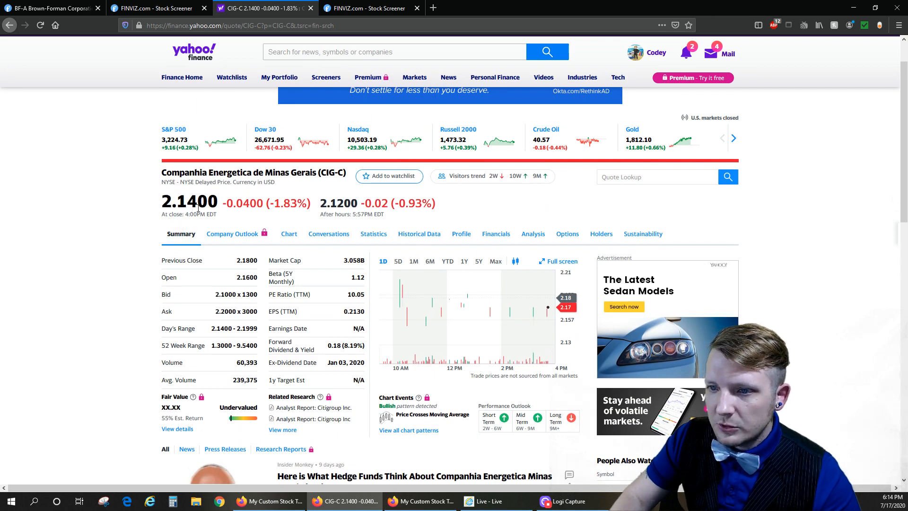
left_click(407, 501)
left_click(301, 211)
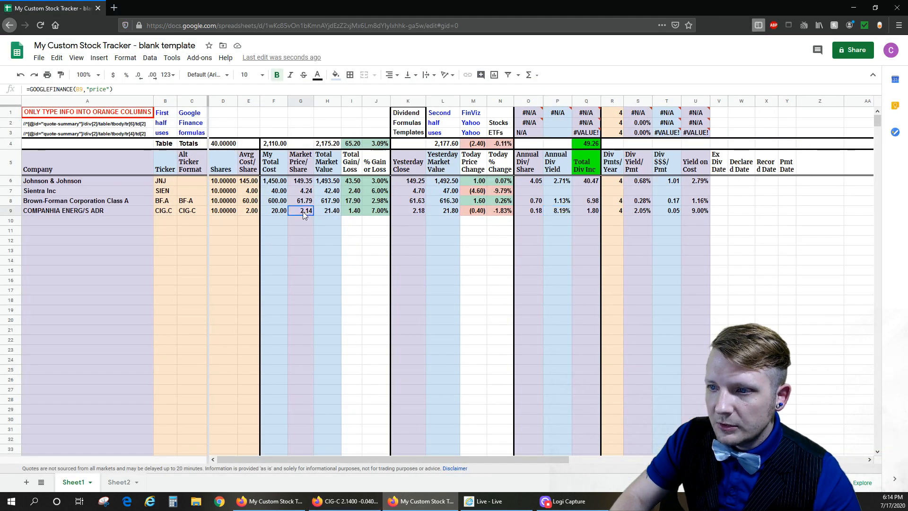
left_click(478, 253)
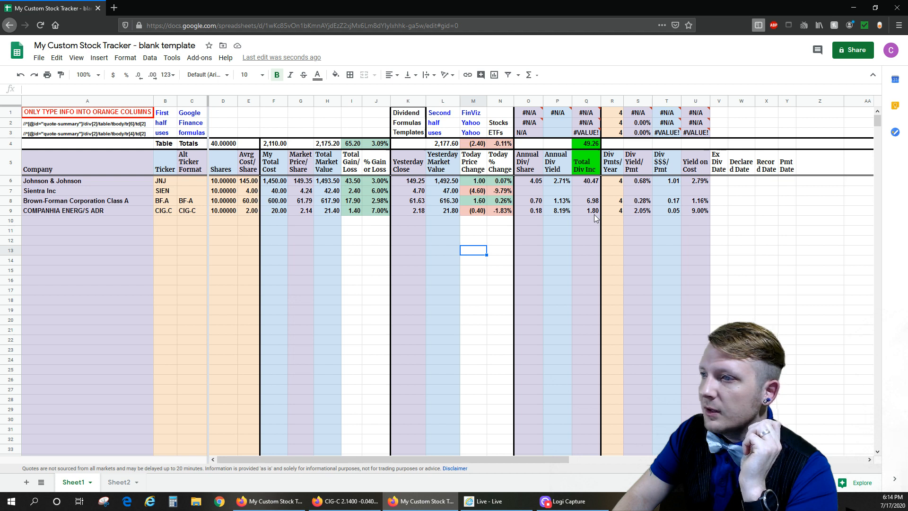
left_click(588, 144)
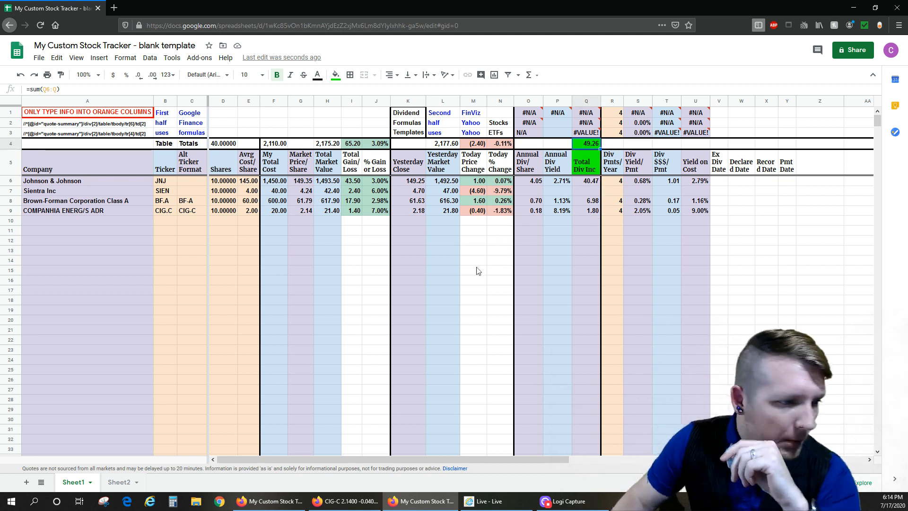
left_click(124, 222)
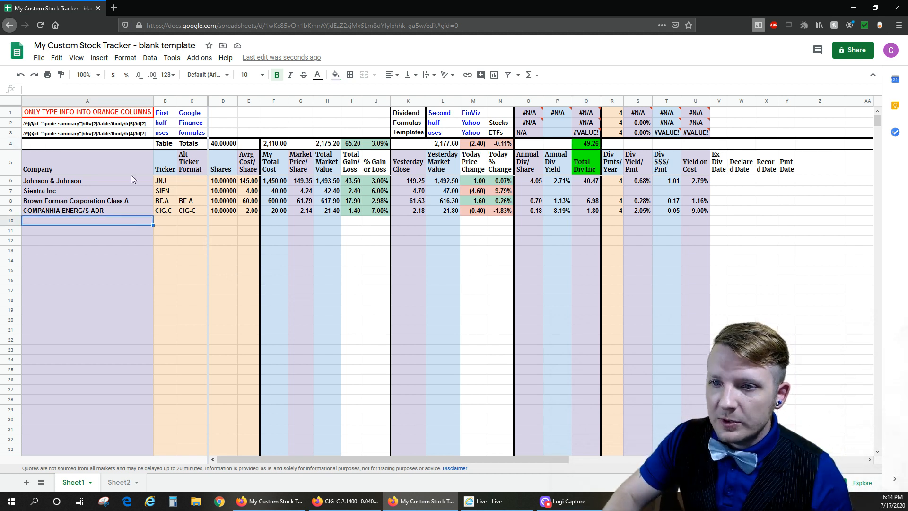
left_click(6, 180)
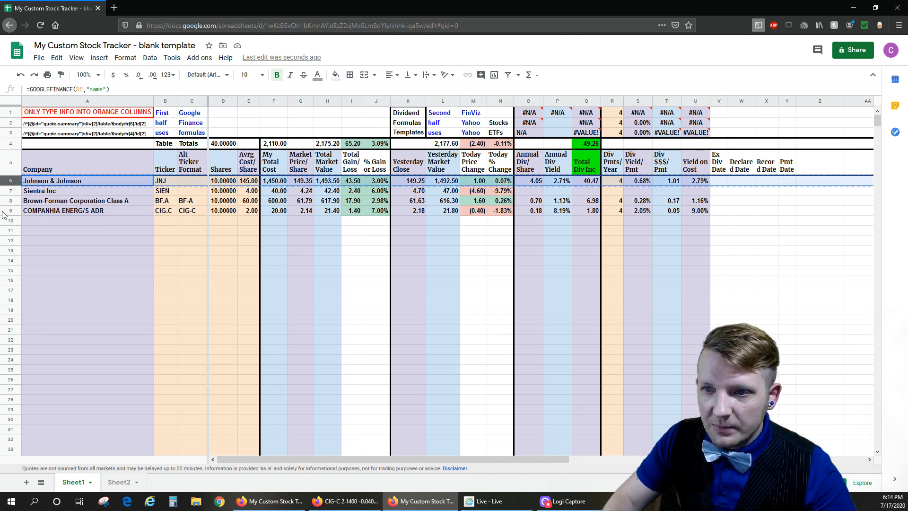
left_click(12, 230)
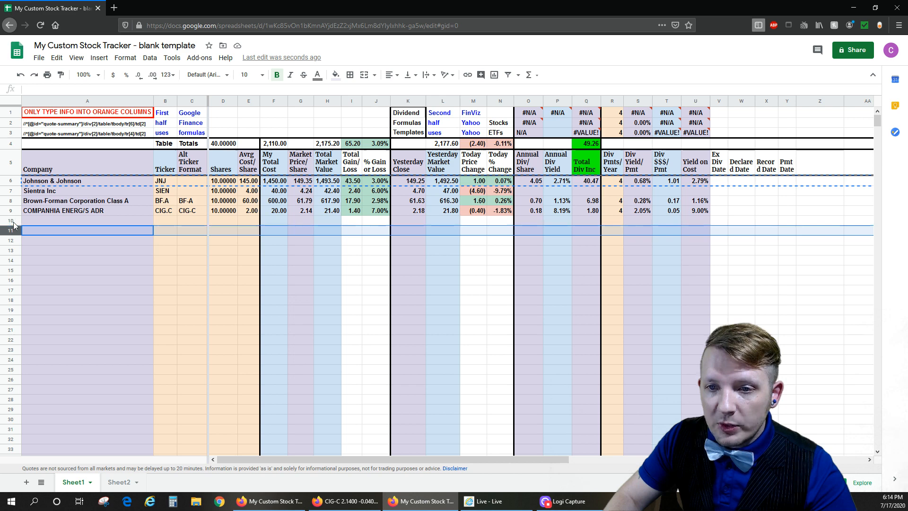
left_click(12, 221)
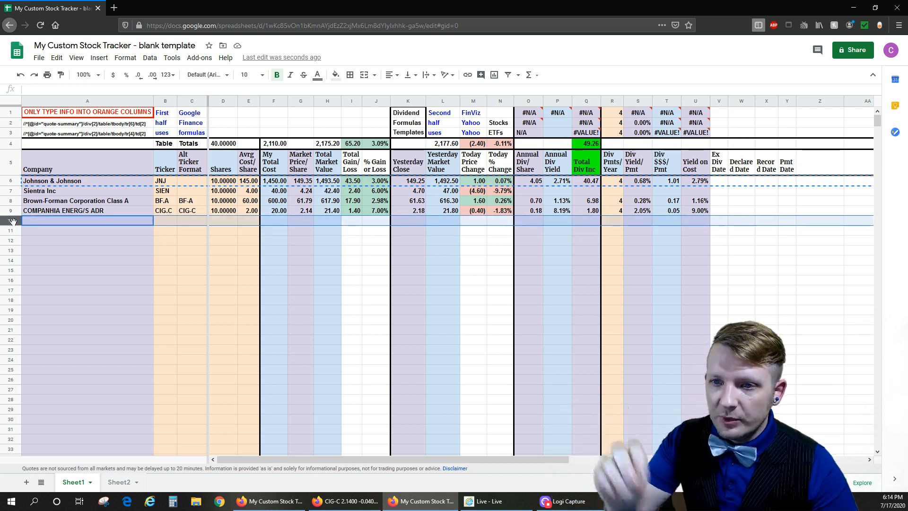
key("ctrl+v")
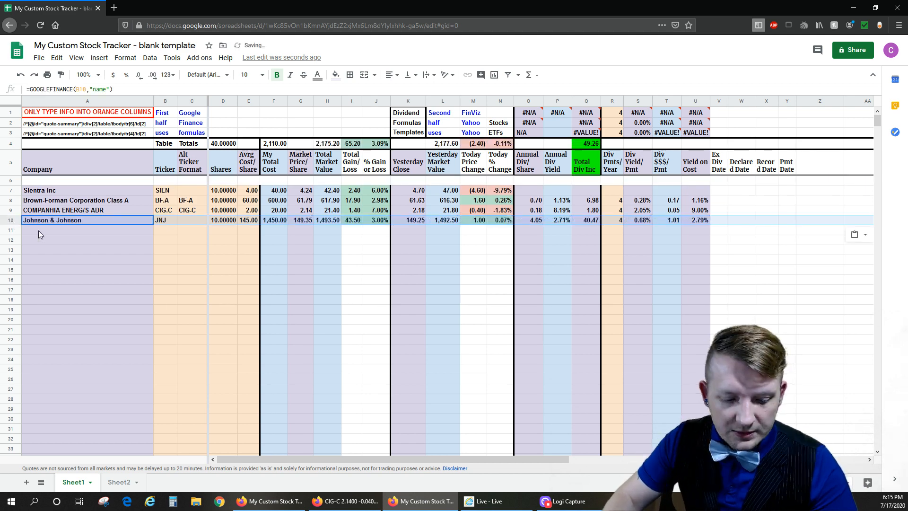
key("ctrl+z")
- Copy the entire Johnson & Johnson row 6 into the empty row 10
left_click(9, 180)
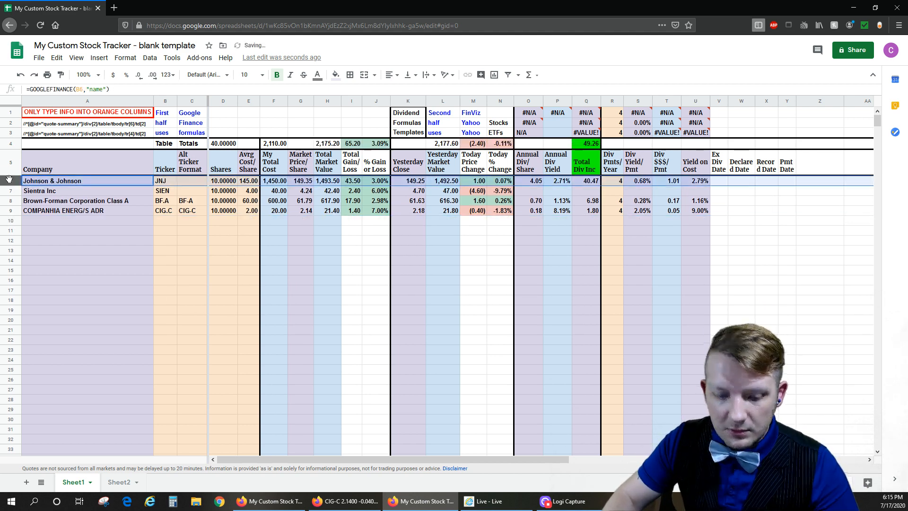
key("ctrl+c")
left_click(12, 221)
key("ctrl+v")
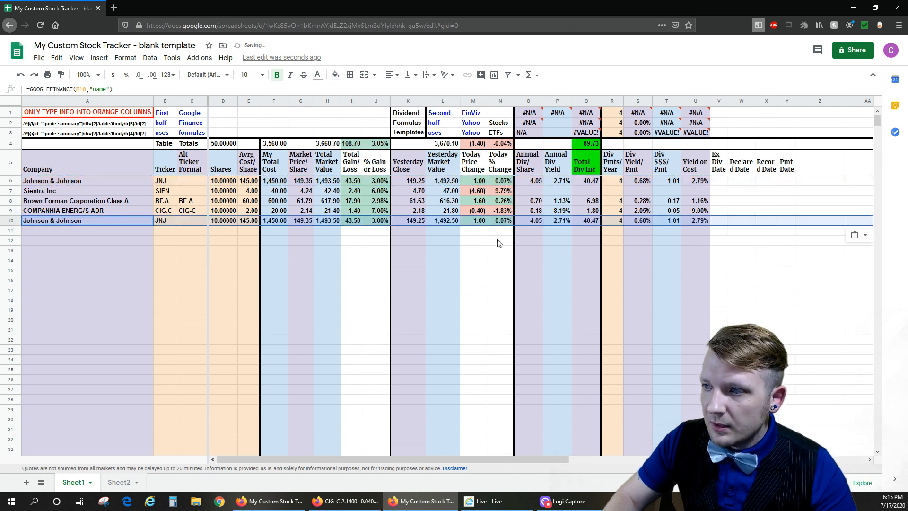
- Clear the Div Pmts/Year and Avrg Cost/Share cells in row 10
left_click(612, 219)
key("Delete")
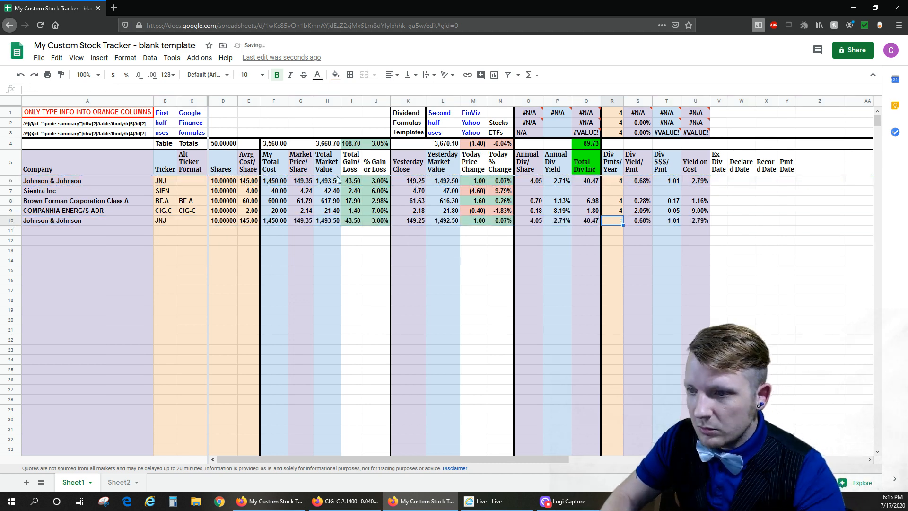
left_click(248, 221)
key("Delete")
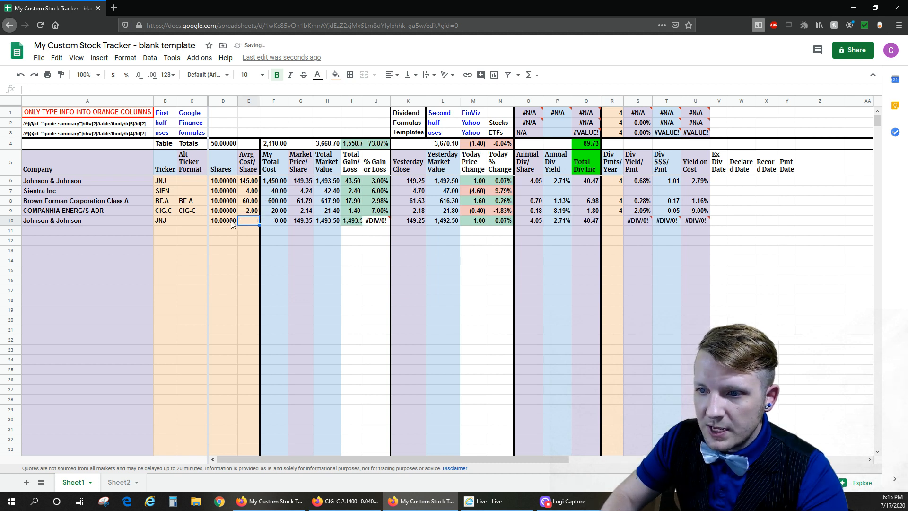
- Replace the ticker in row 10 with F for Ford, without the autocompleted letters
left_click(162, 222)
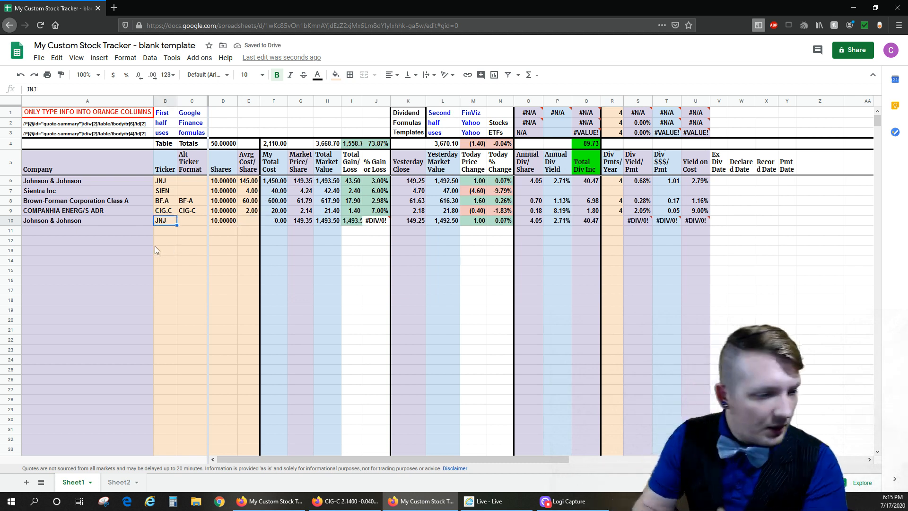
type("First")
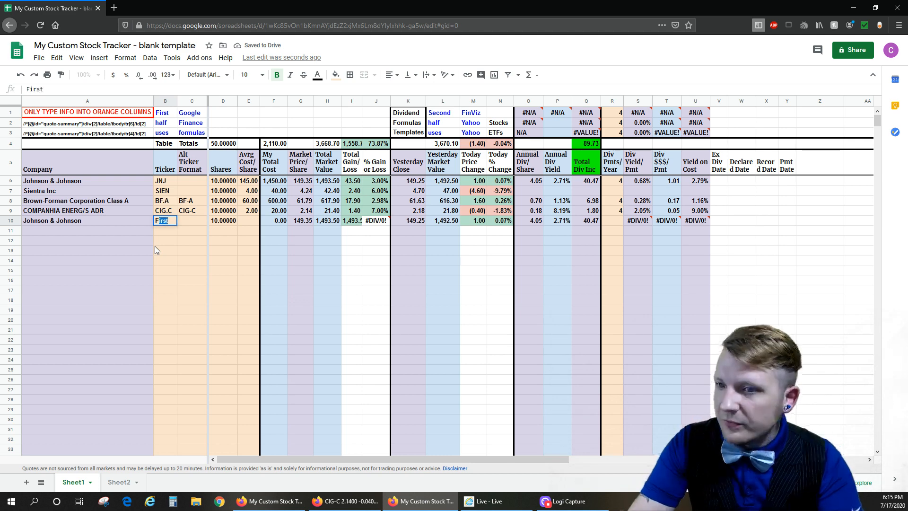
key("Return")
key("Up")
key("F2")
key("shift+Left")
key("shift+Left")
key("shift+Left")
key("shift+Left")
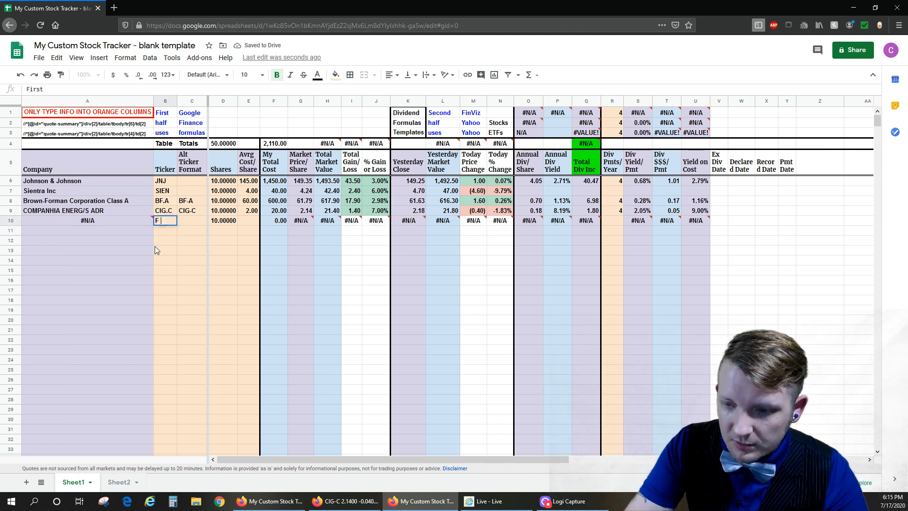
key("Return")
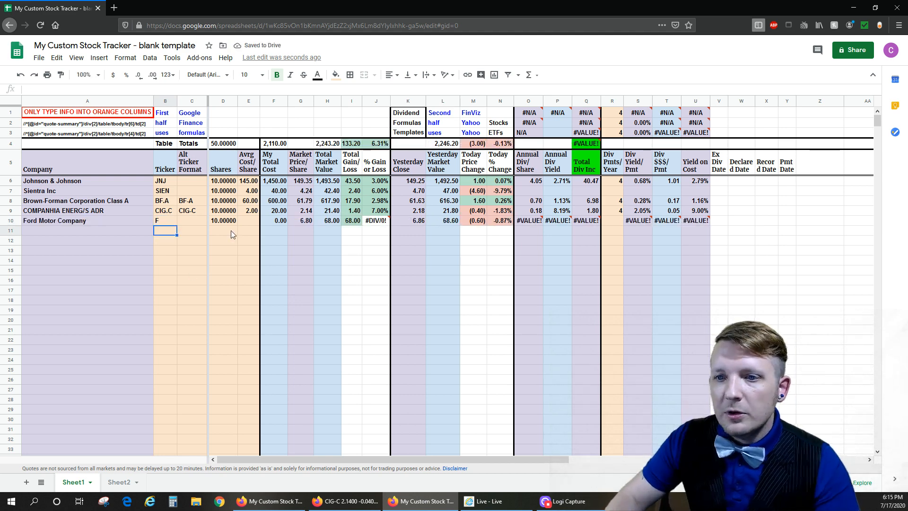
- Set row 10's Avrg Cost/Share to 6.5
left_click(247, 221)
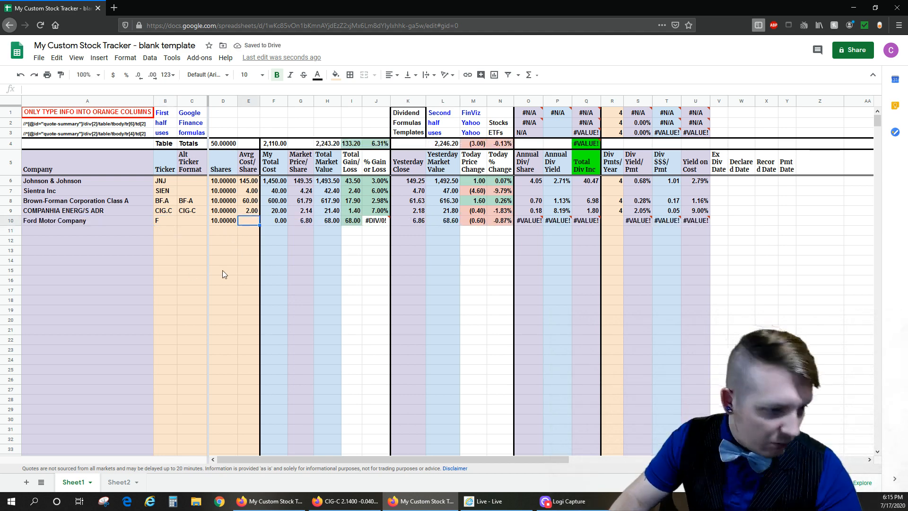
type("6.5")
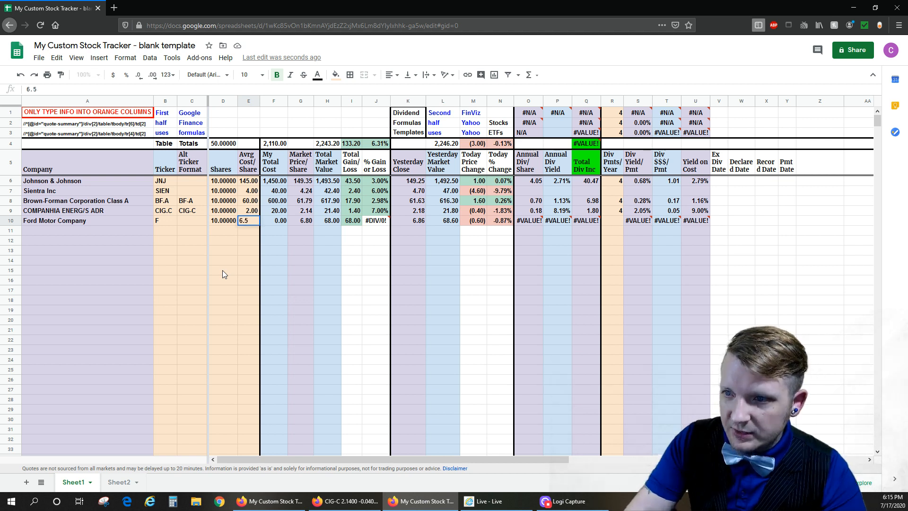
key("Return")
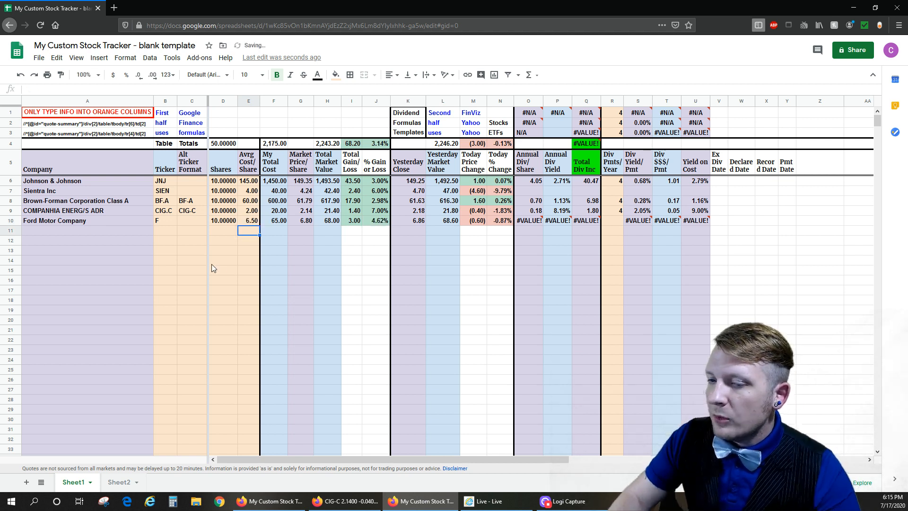
- Check row 10's Annual Div/Share formula and read the numbered troubleshooting notes on Sheet2
left_click(530, 222)
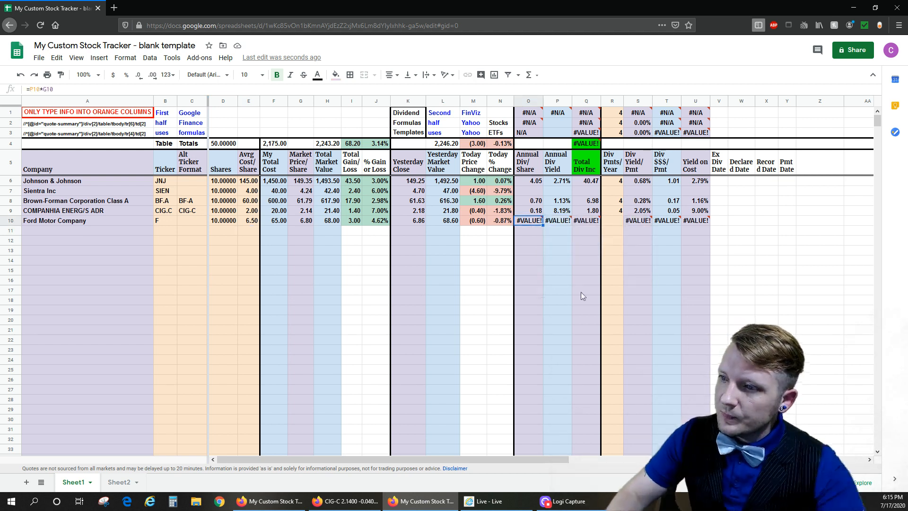
left_click(345, 503)
left_click(344, 503)
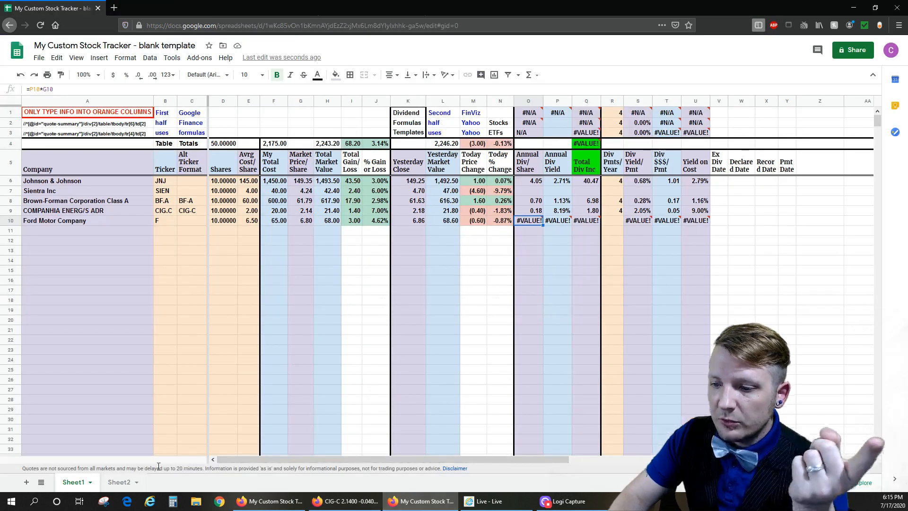
left_click(118, 482)
left_click_drag(71, 122, 126, 116)
left_click_drag(33, 132, 239, 175)
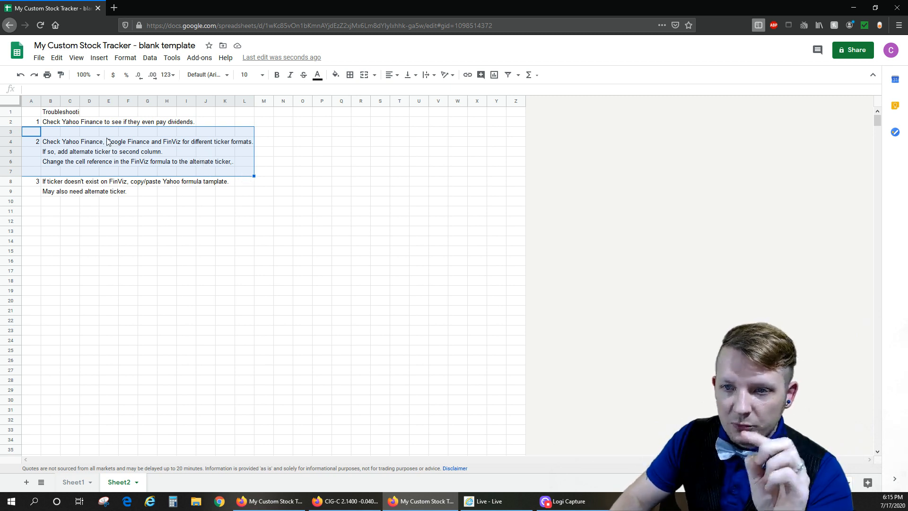
left_click_drag(49, 172, 228, 203)
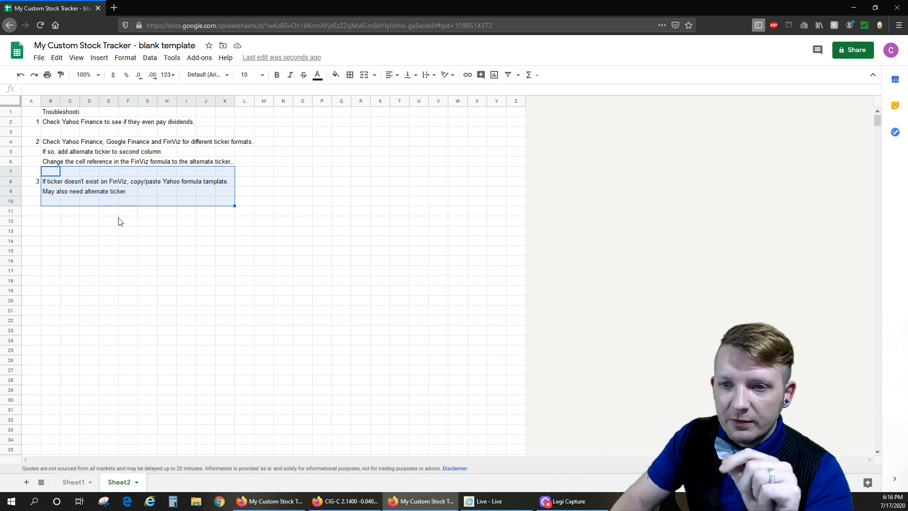
- Switch to the FinViz page, look up ticker F and close the upgrade offer covering the Ford quote
left_click(348, 501)
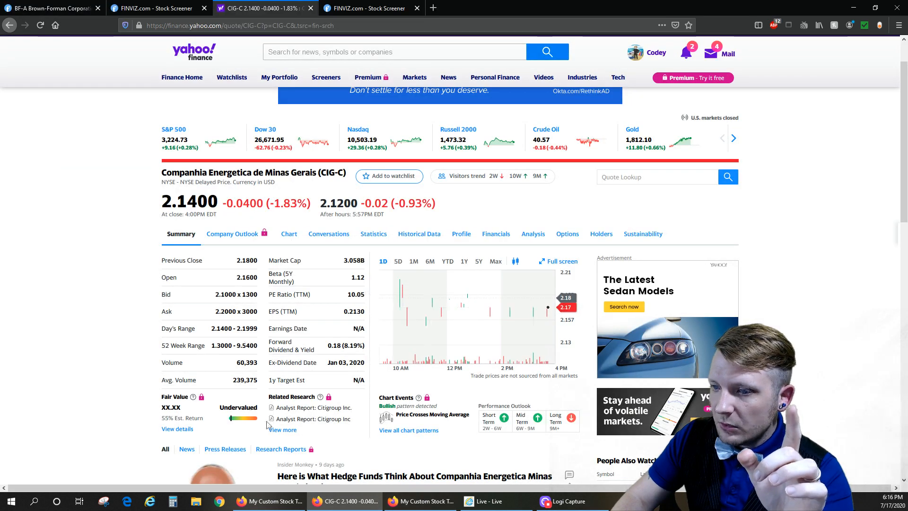
left_click(412, 501)
left_click(348, 501)
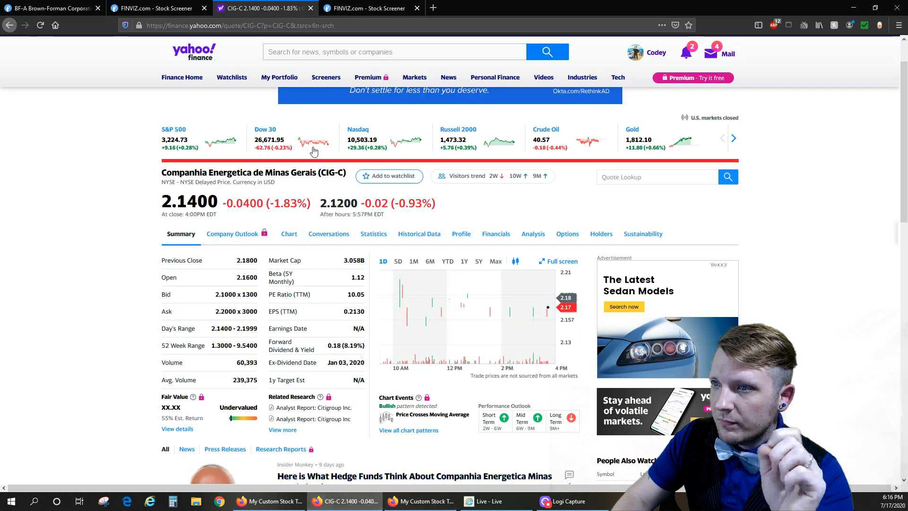
left_click(367, 8)
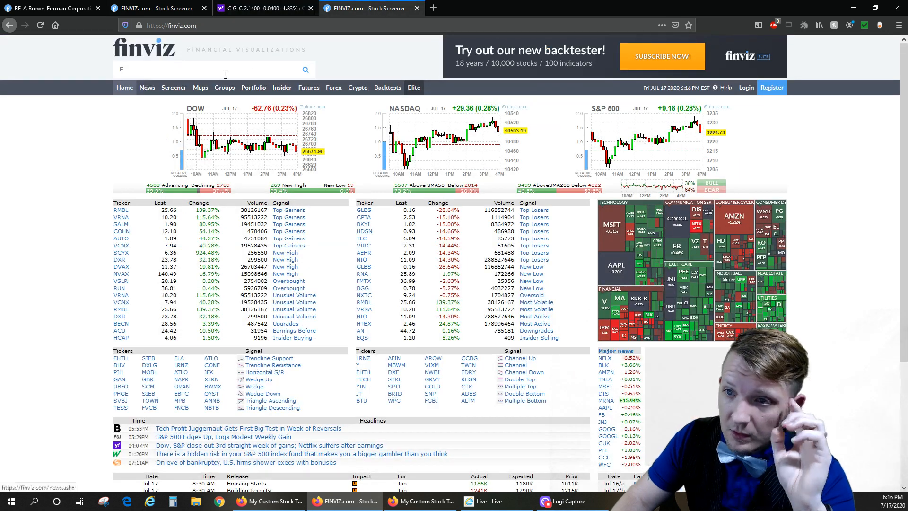
left_click(305, 71)
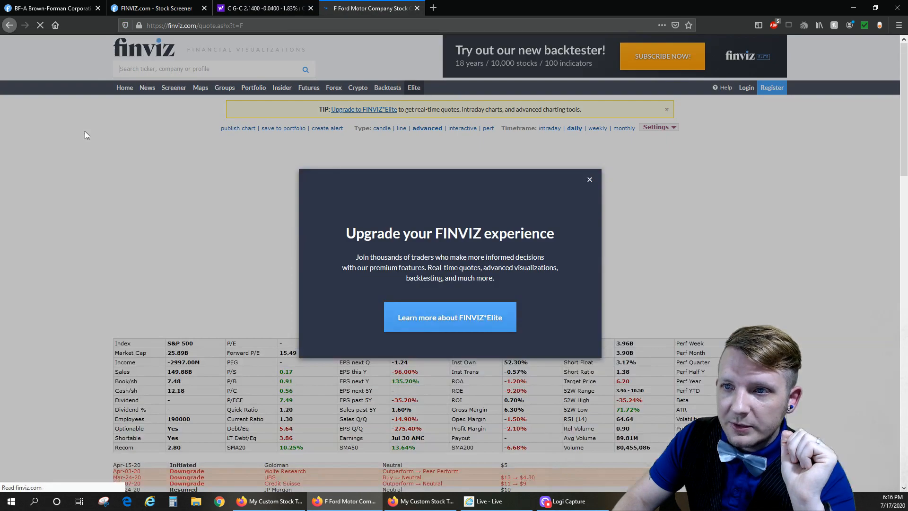
left_click(590, 180)
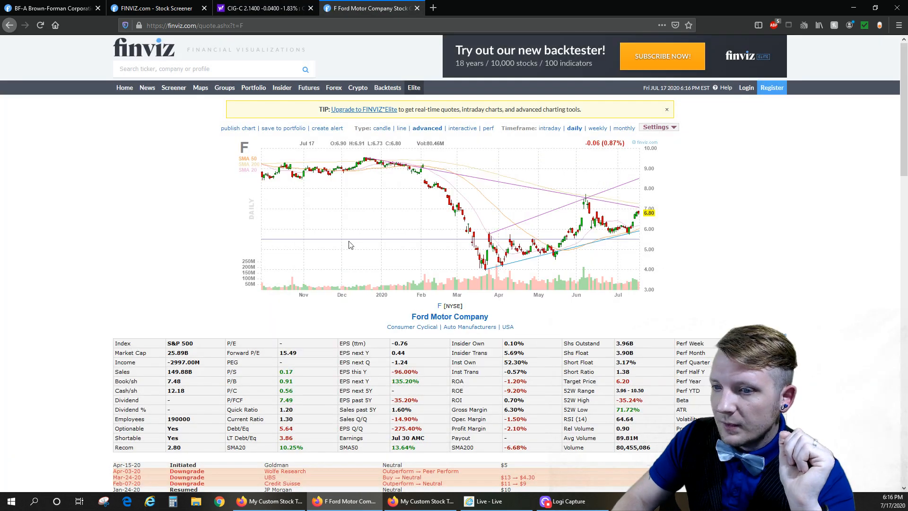
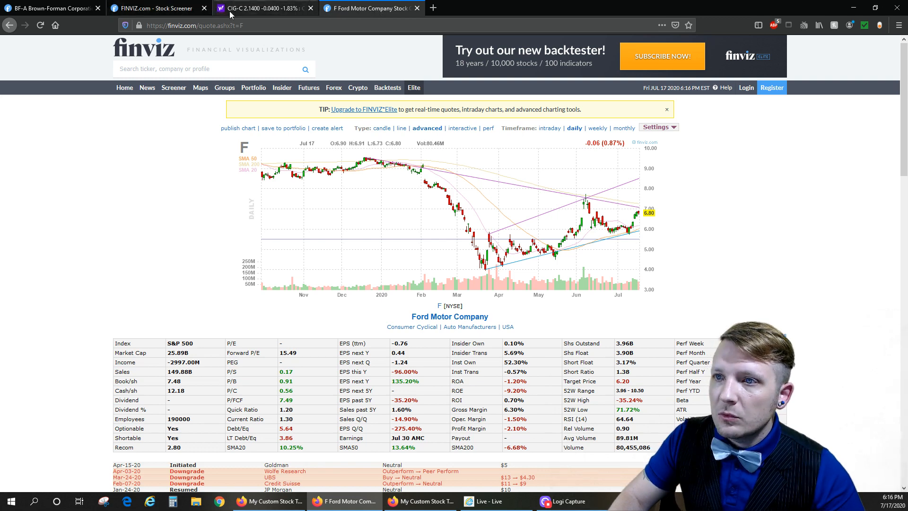
- Switch to Yahoo Finance, look up ticker F and check Ford's Forward Dividend & Yield
left_click(304, 9)
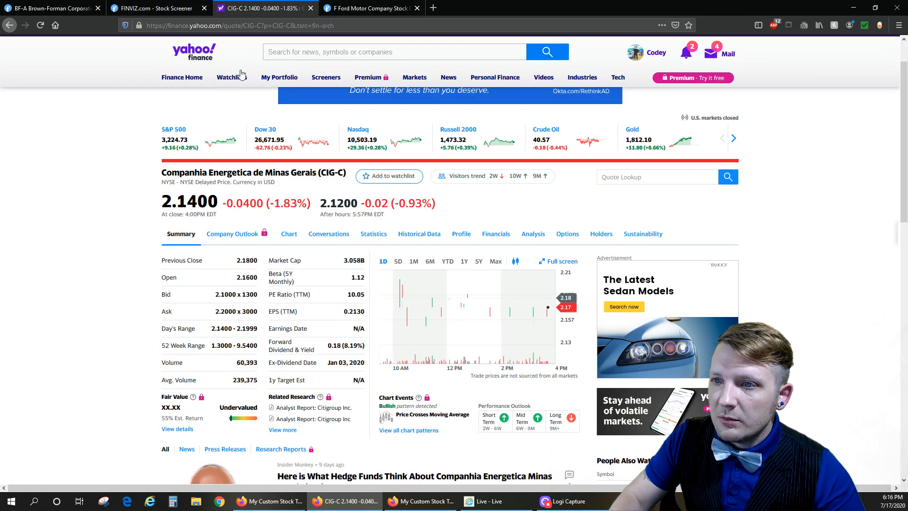
left_click(287, 50)
type("f")
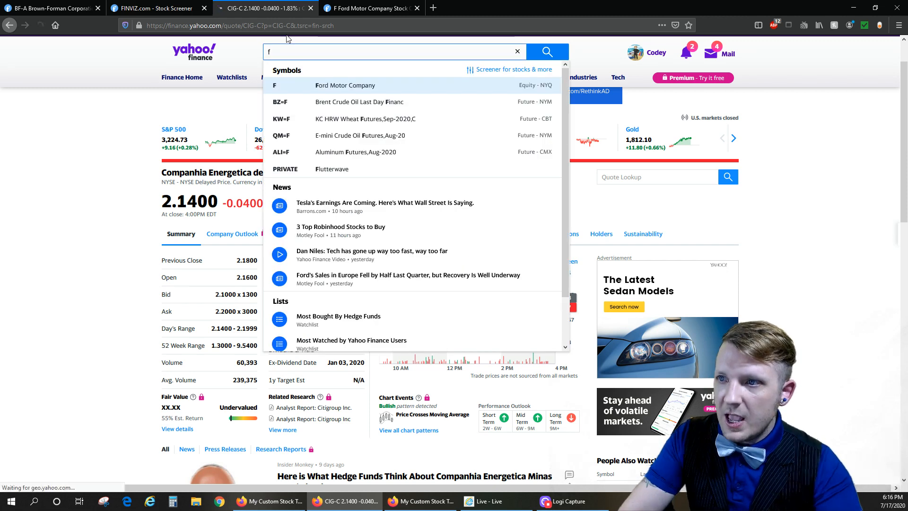
key("Return")
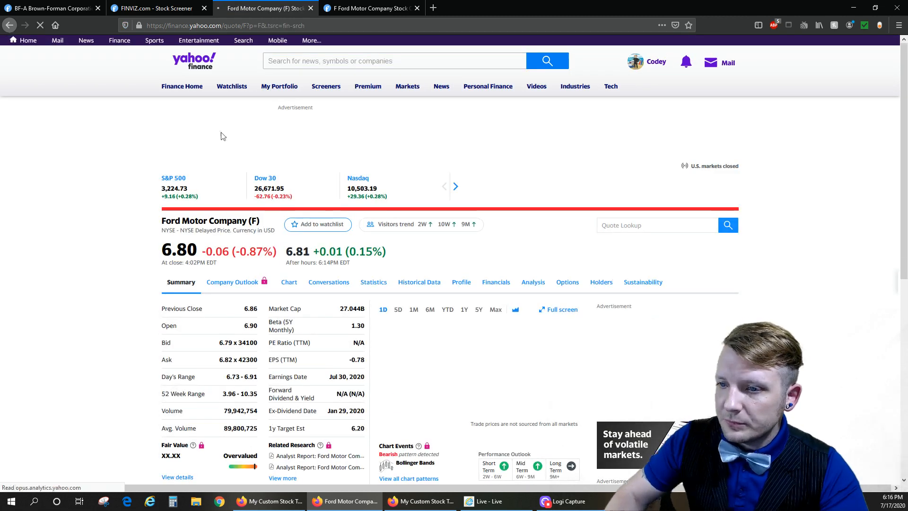
scroll(109, 264, "down", 3)
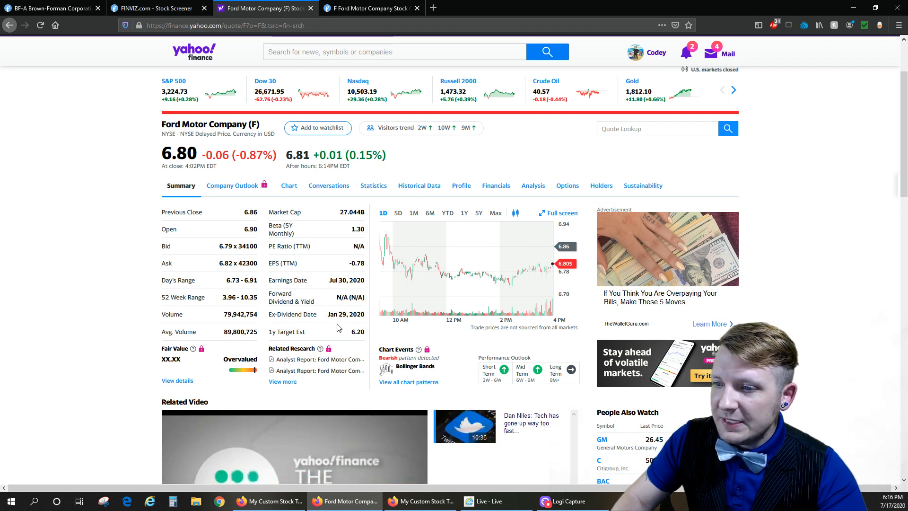
mouse_move(338, 297)
left_mouse_down()
mouse_move(355, 297)
mouse_move(337, 297)
left_mouse_up()
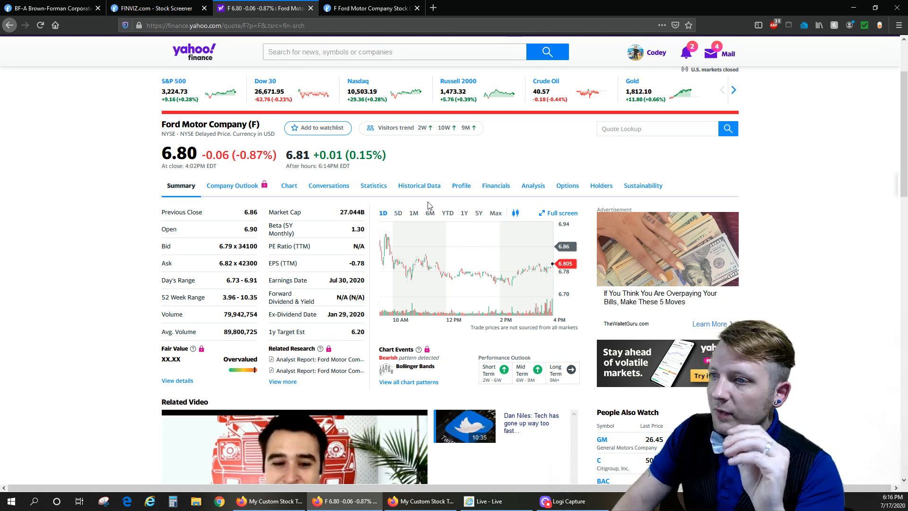
- Open Ford's historical data and filter it to Dividends Only for the existing one-year period
left_click(420, 189)
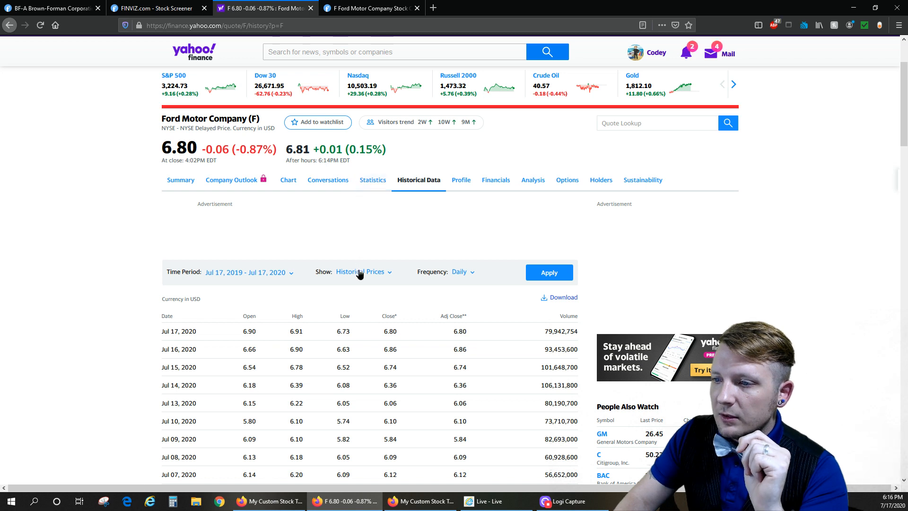
left_click(359, 274)
left_click(358, 320)
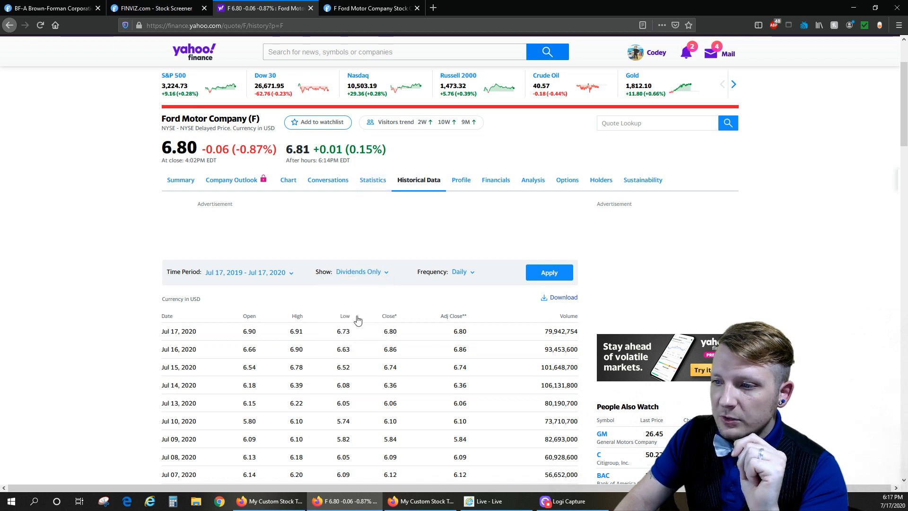
left_click(544, 274)
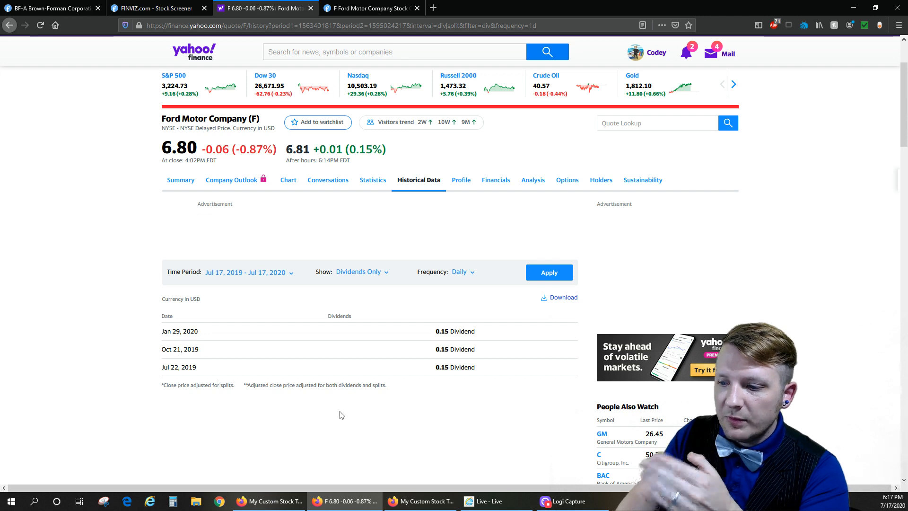
- Return to the stock tracker's Sheet1 and copy the Yahoo Stocks dividend template from row 2 into Ford's row 10, starting at Annual Div/Share
left_click(419, 506)
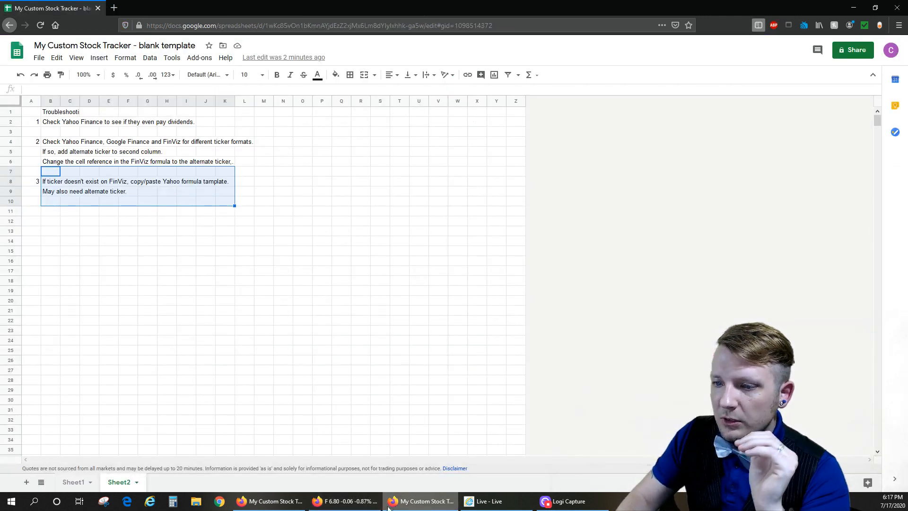
left_click(345, 506)
left_click(440, 506)
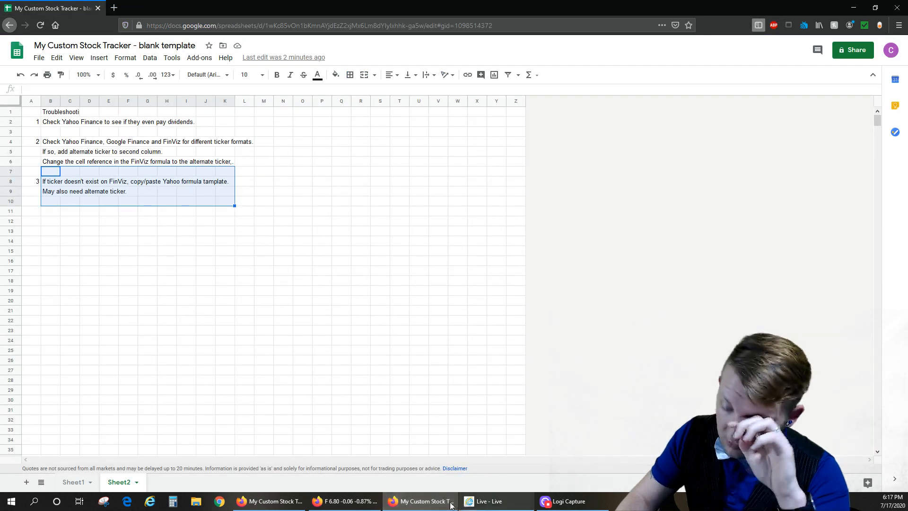
left_click(70, 482)
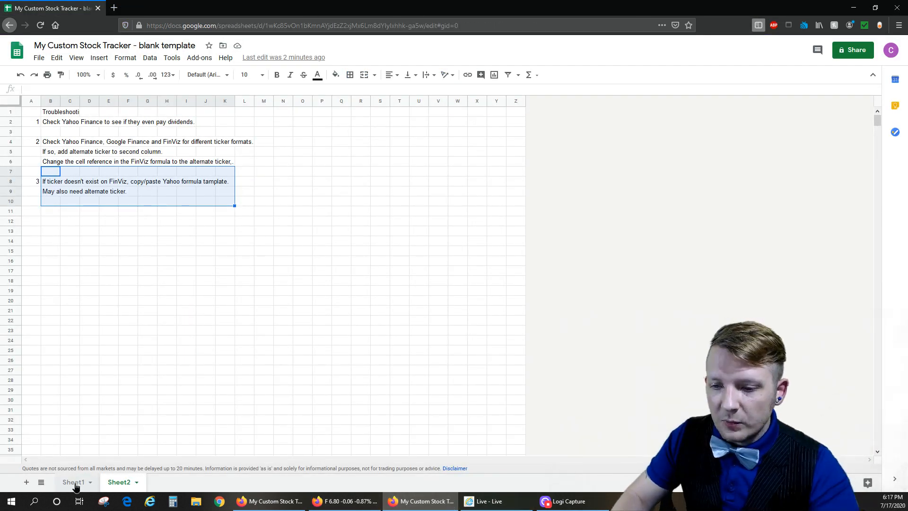
left_click(525, 126)
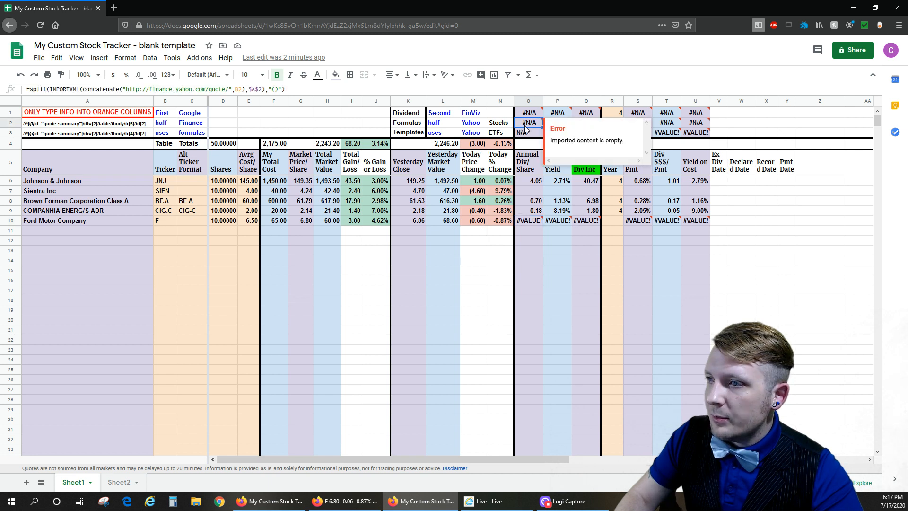
left_click_drag(527, 125, 692, 124)
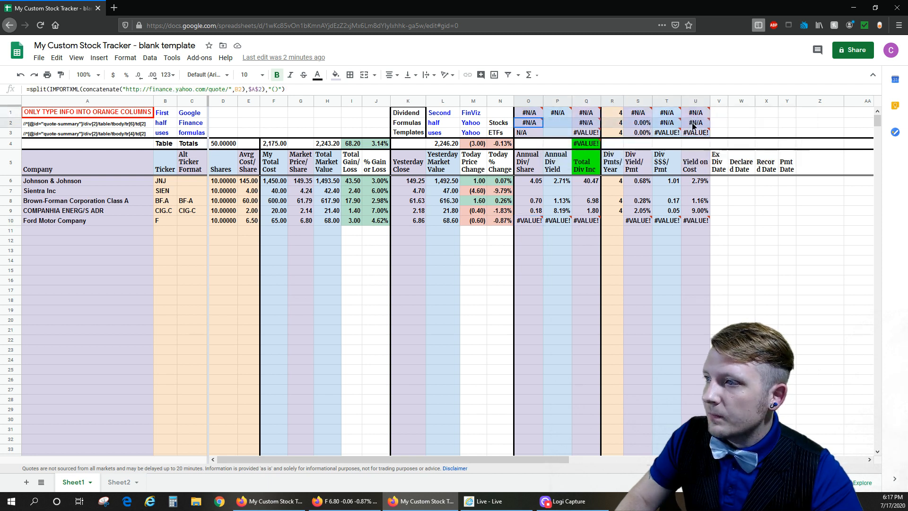
mouse_move(671, 116)
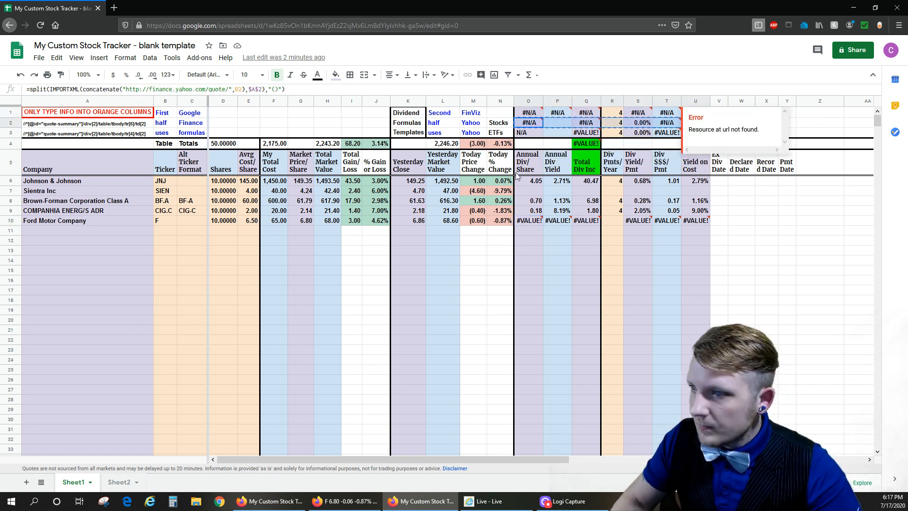
left_click(528, 221)
key("ctrl+v")
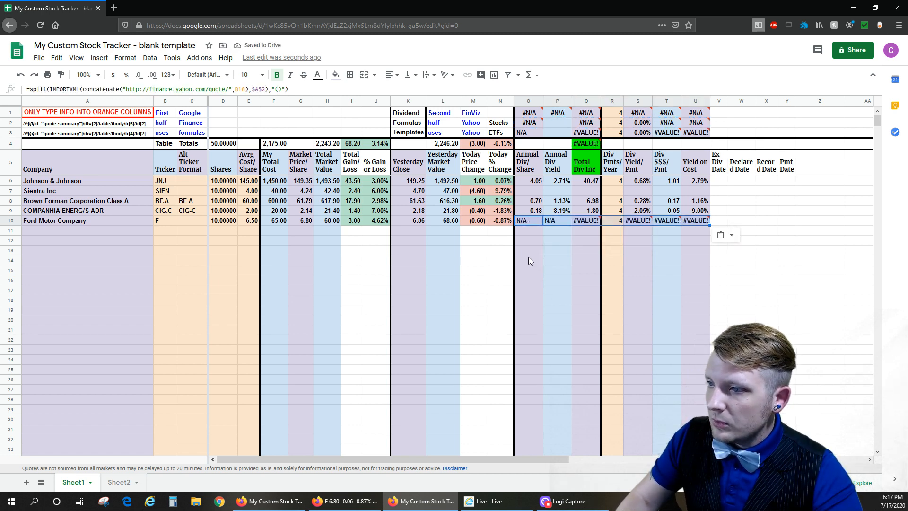
- Check row 10's Yahoo dividend formula, ticker and Div Pmts/Year against Ford's dividend history on Yahoo Finance
left_click(532, 222)
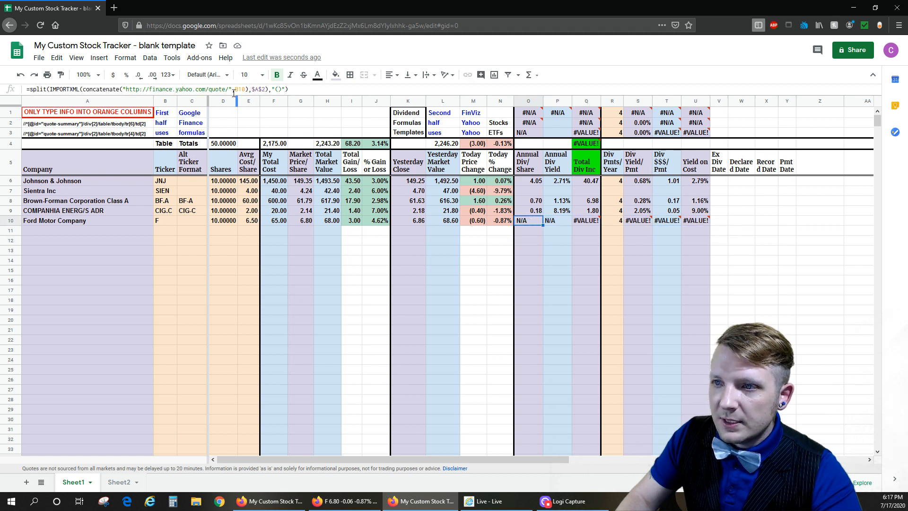
left_click(169, 222)
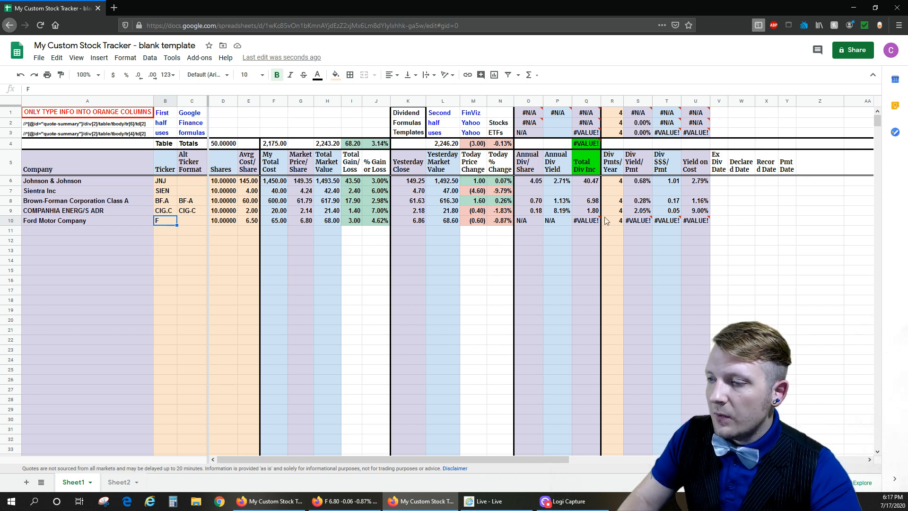
left_click(523, 224)
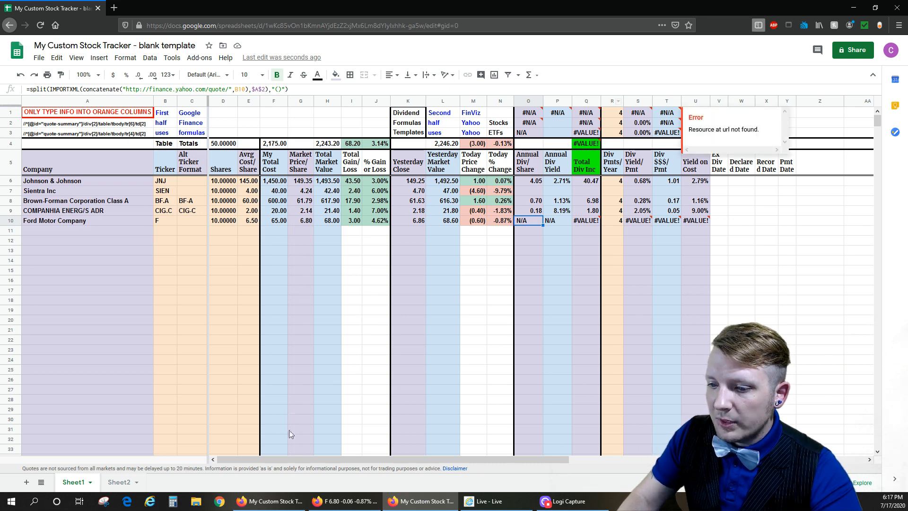
left_click(345, 501)
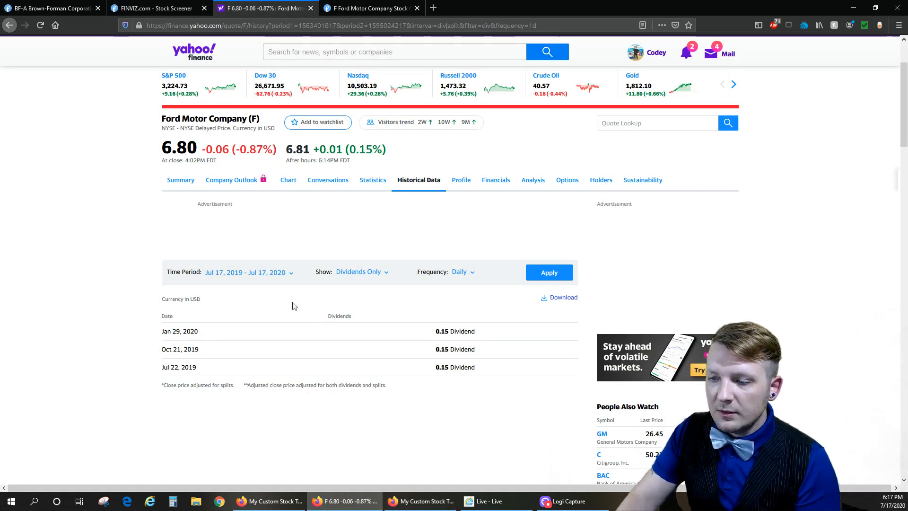
left_click(420, 501)
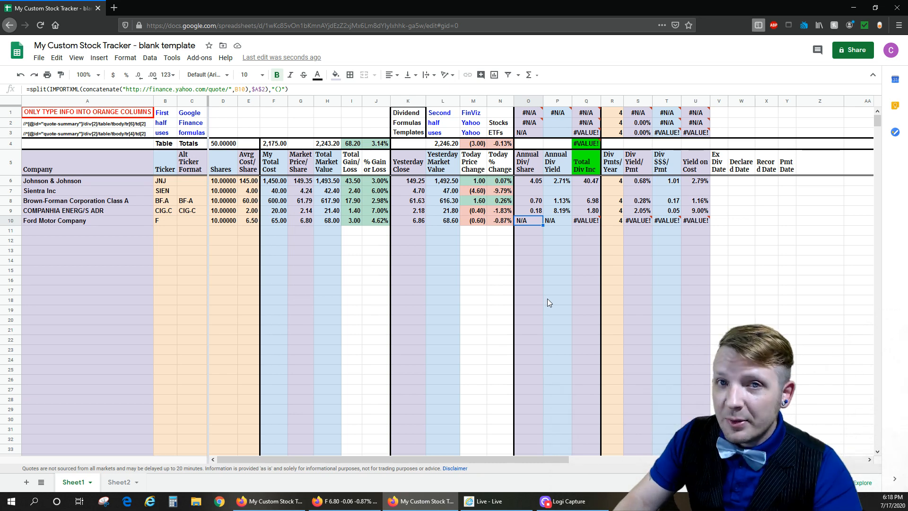
left_click(614, 222)
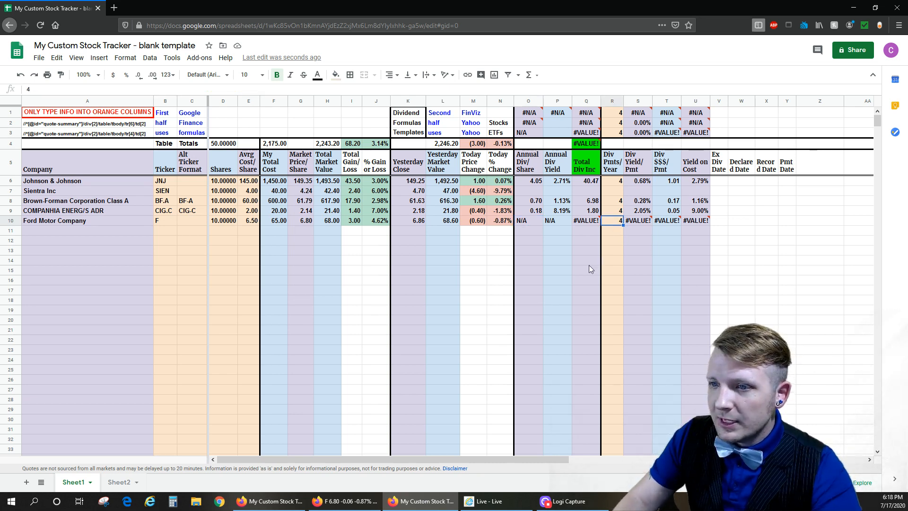
- Extend Ford's Yahoo dividend history back to a July 2017 start date and review the payments
left_click(344, 501)
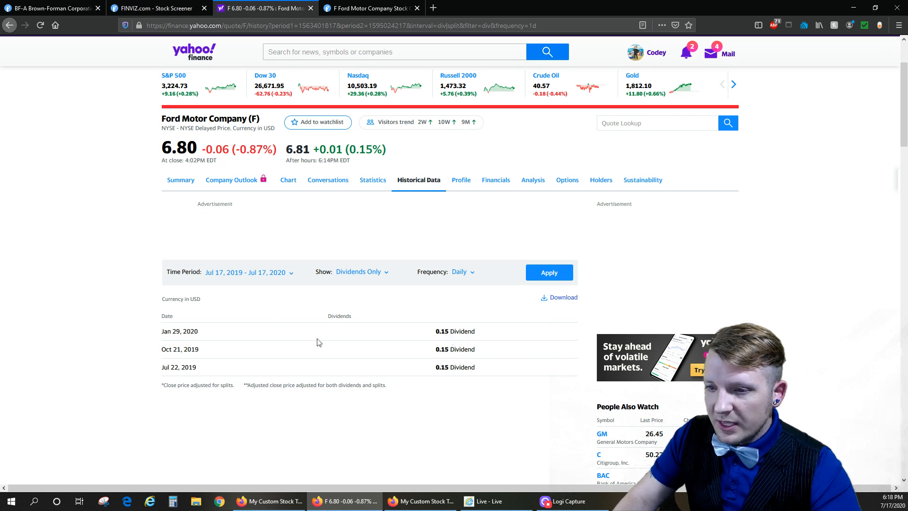
left_click(252, 273)
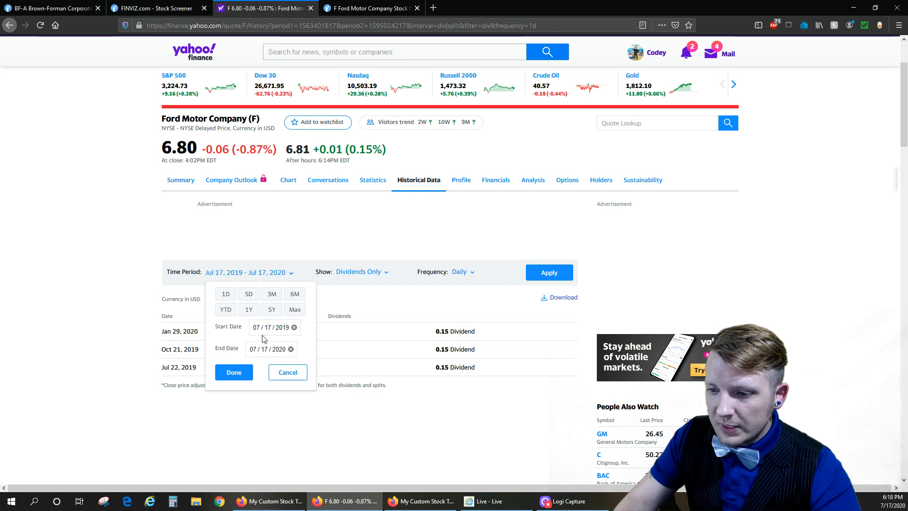
left_click(284, 328)
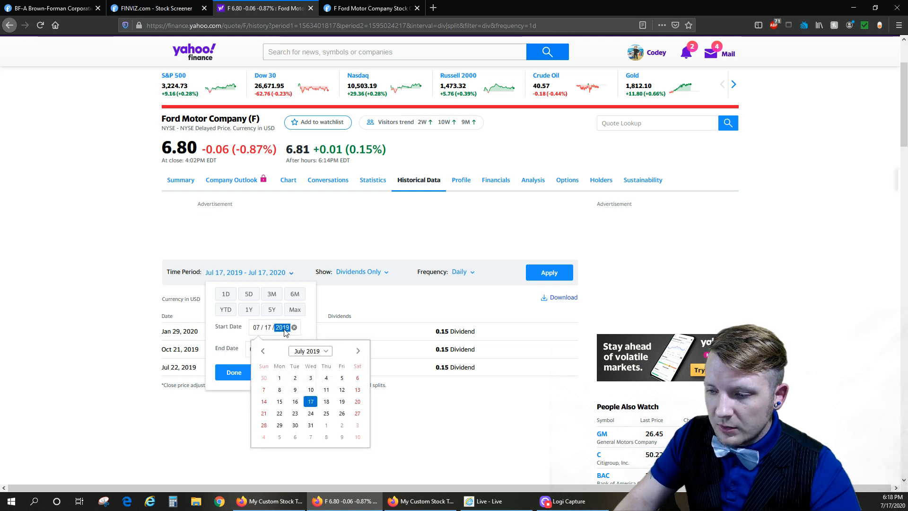
left_click(320, 354)
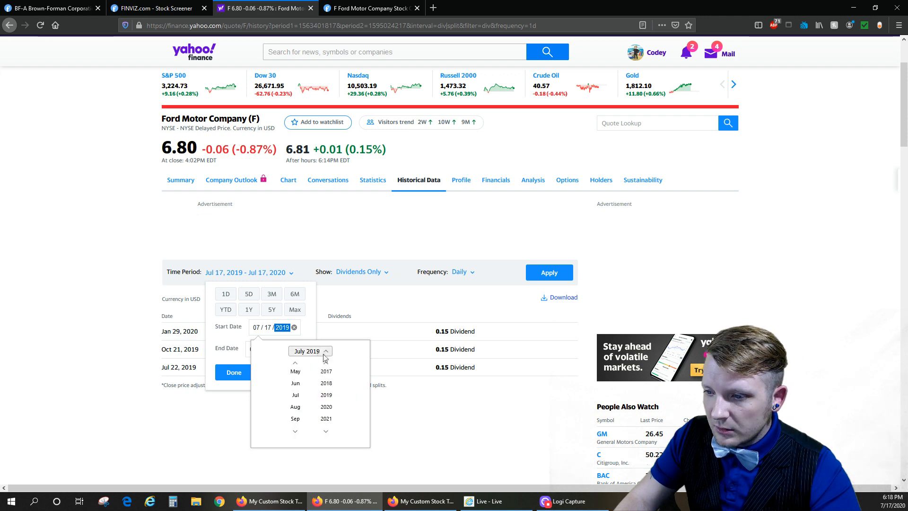
left_click(330, 374)
left_click(239, 372)
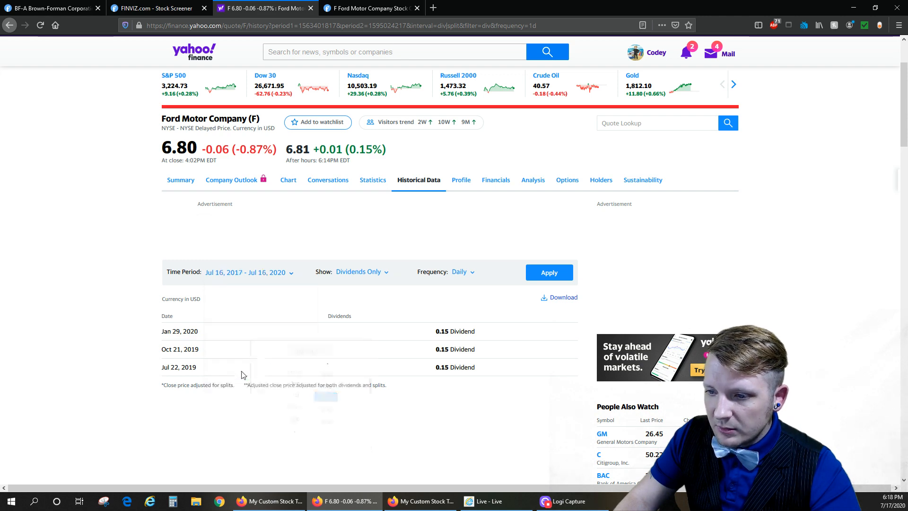
left_click(550, 272)
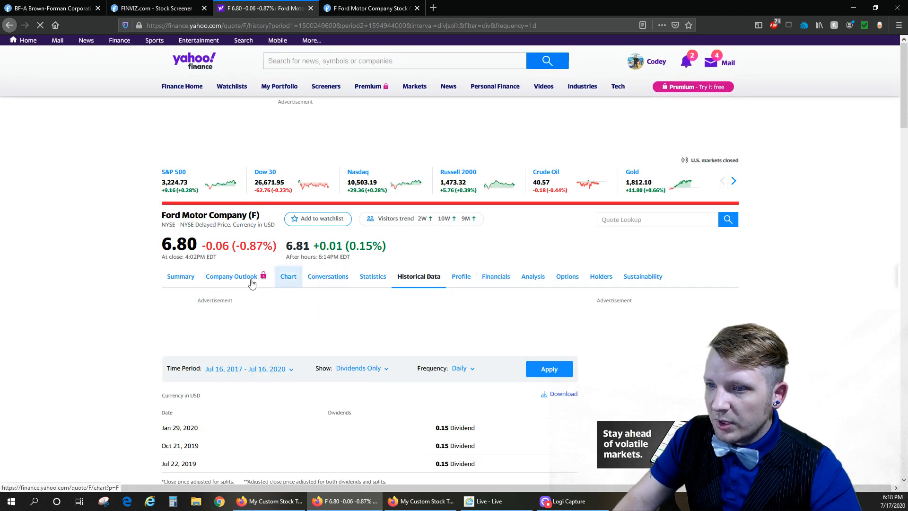
scroll(268, 361, "down", 4)
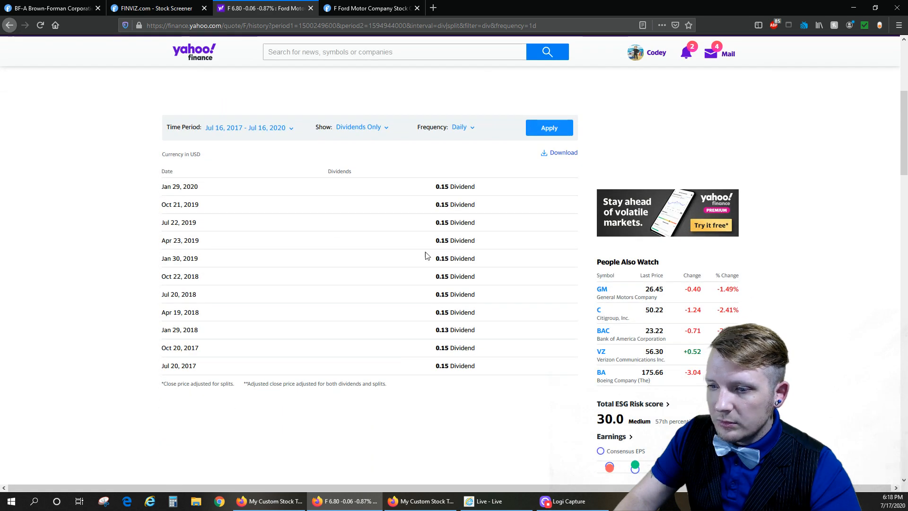
- Compare Ford's dividend fields on FinViz with its dividend history on Yahoo Finance
left_click(365, 9)
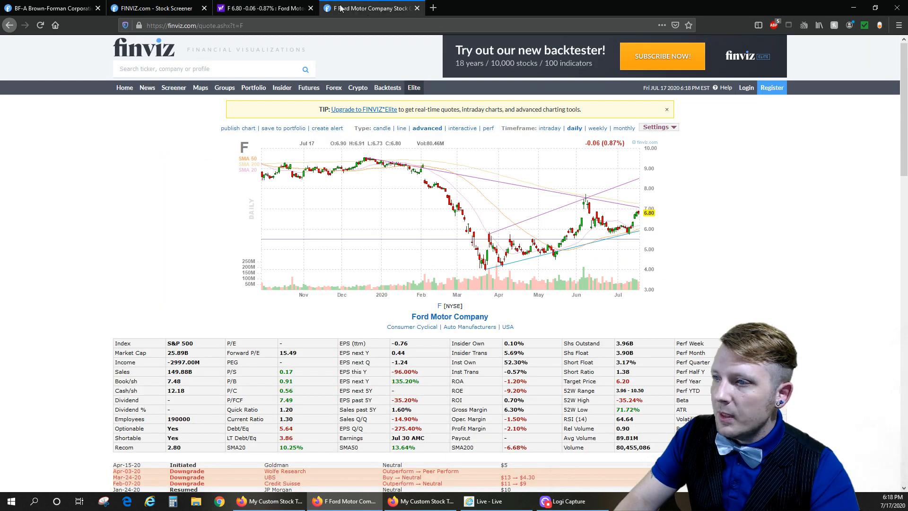
left_click(264, 8)
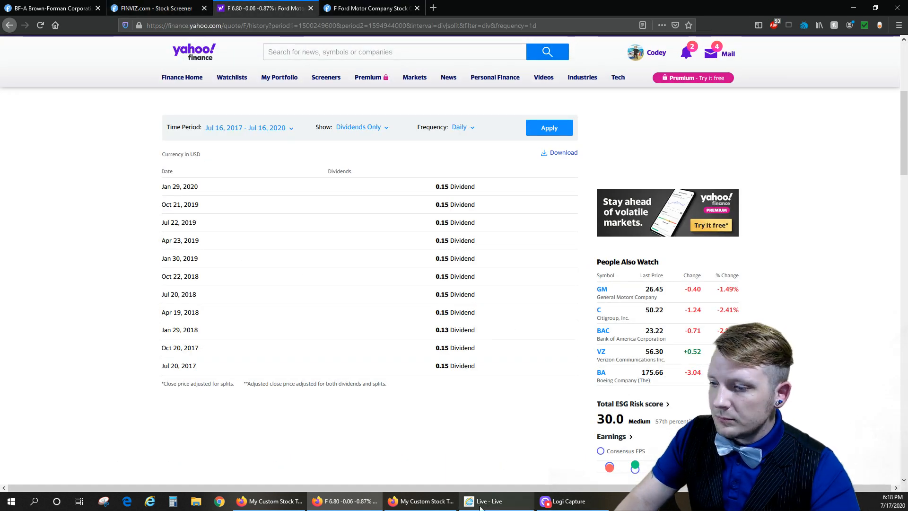
left_click(452, 496)
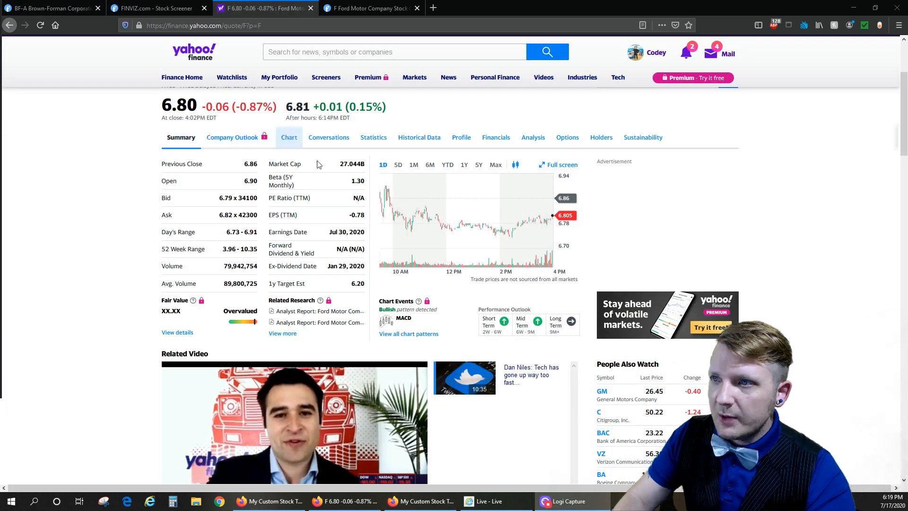
left_click(408, 502)
left_click(408, 501)
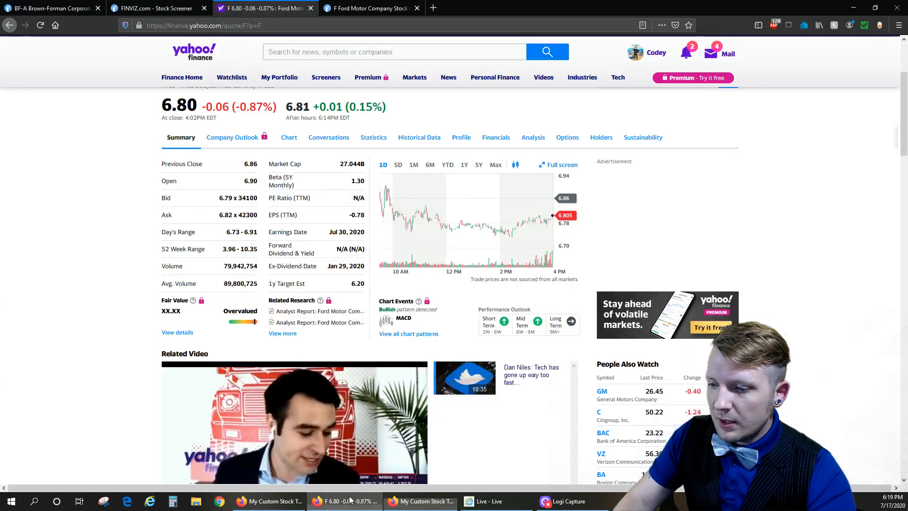
- Reopen Ford's historical data from its Yahoo summary page and apply the Dividends Only filter again
left_click(443, 138)
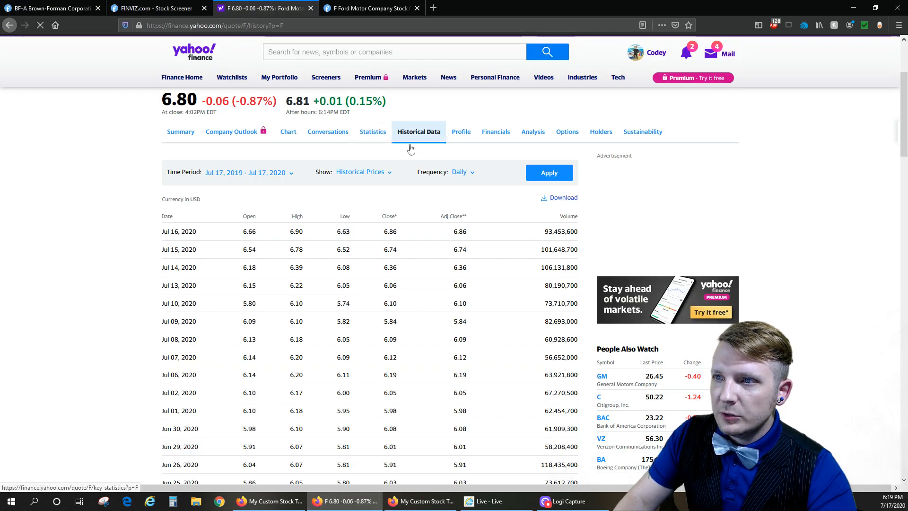
left_click(366, 228)
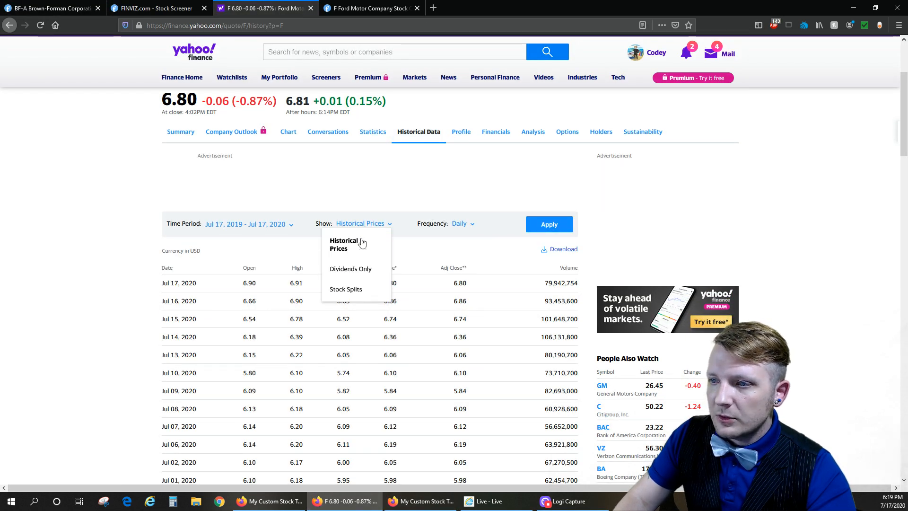
left_click(371, 272)
left_click(572, 224)
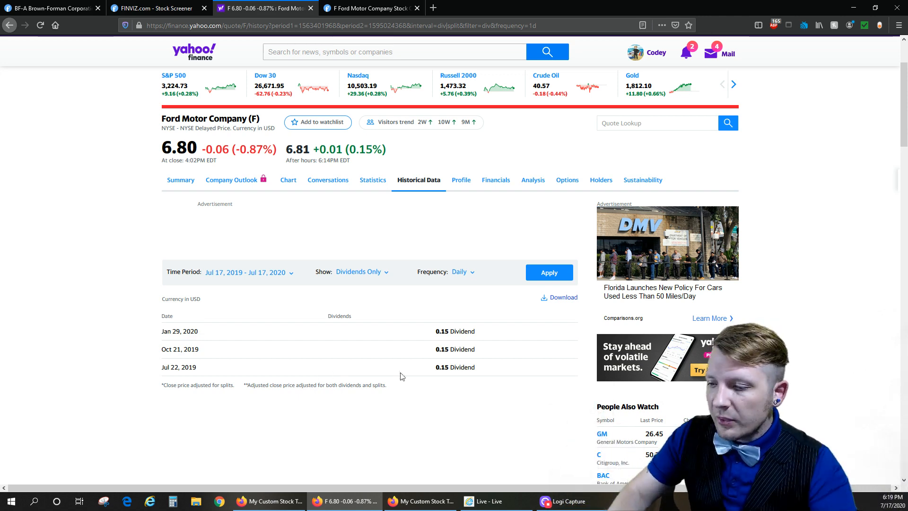
- Switch to the My Custom Stock Tracker spreadsheet and replace Ford's Annual Div/Share formula in row 10 with .6
left_click(422, 501)
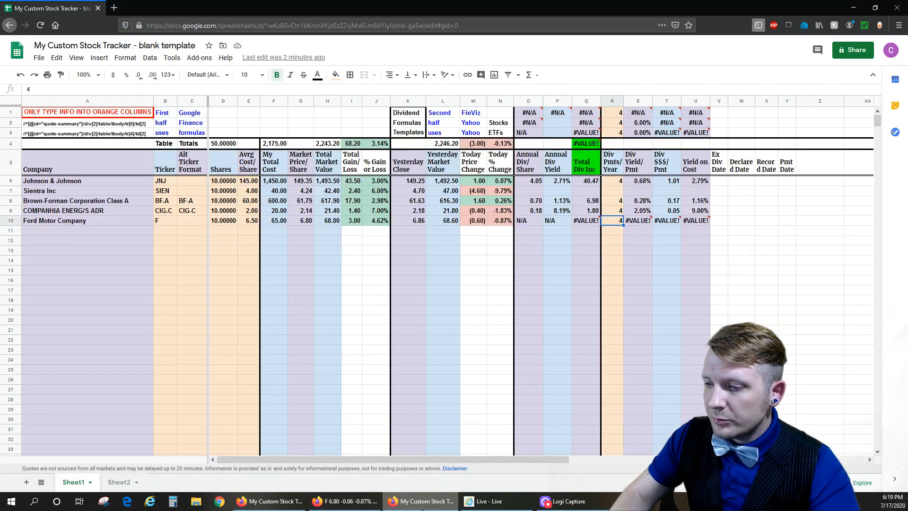
left_click(533, 221)
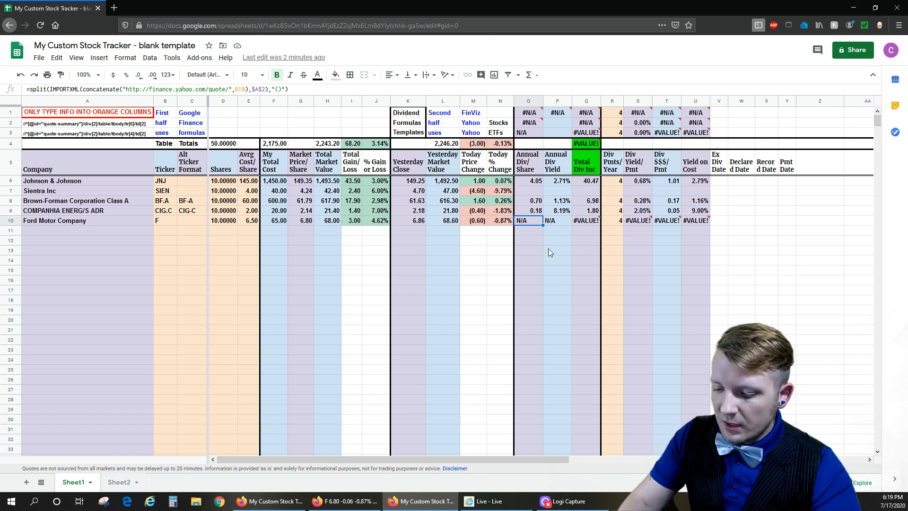
type(".6")
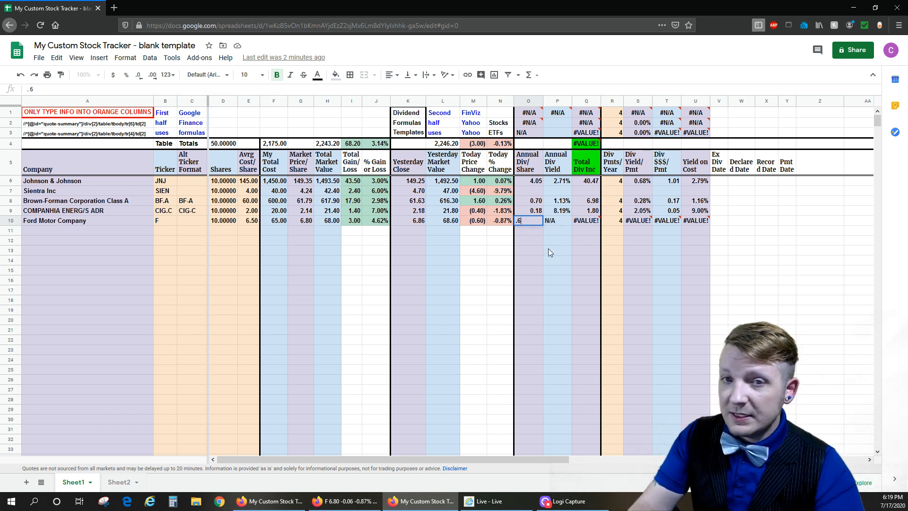
key("Return")
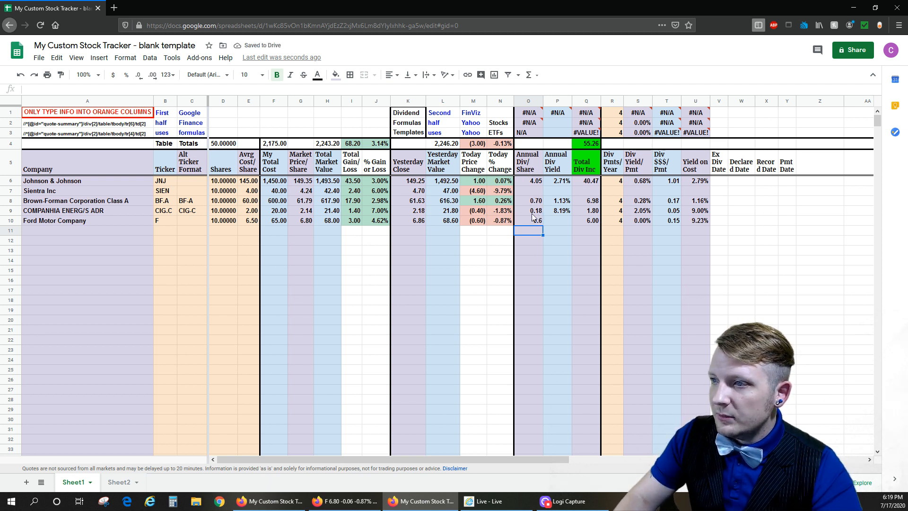
- Enter the formula =O10/G10 for Ford's Annual Div Yield, dividing Annual Div/Share by Market Price/Share
left_click(557, 222)
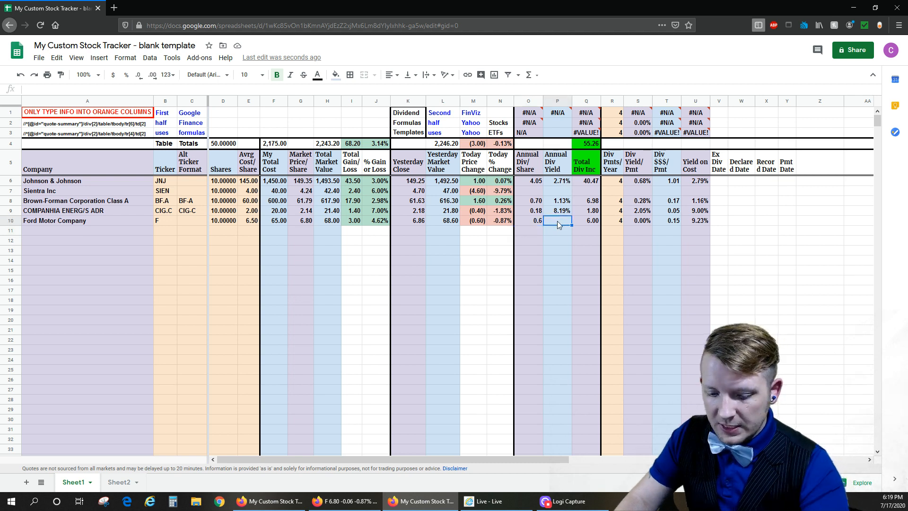
type("=")
left_click(535, 219)
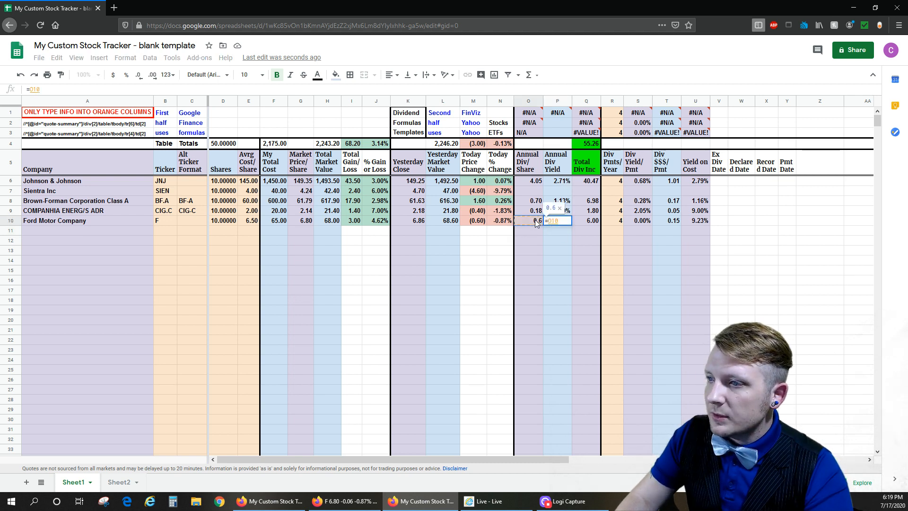
type("/")
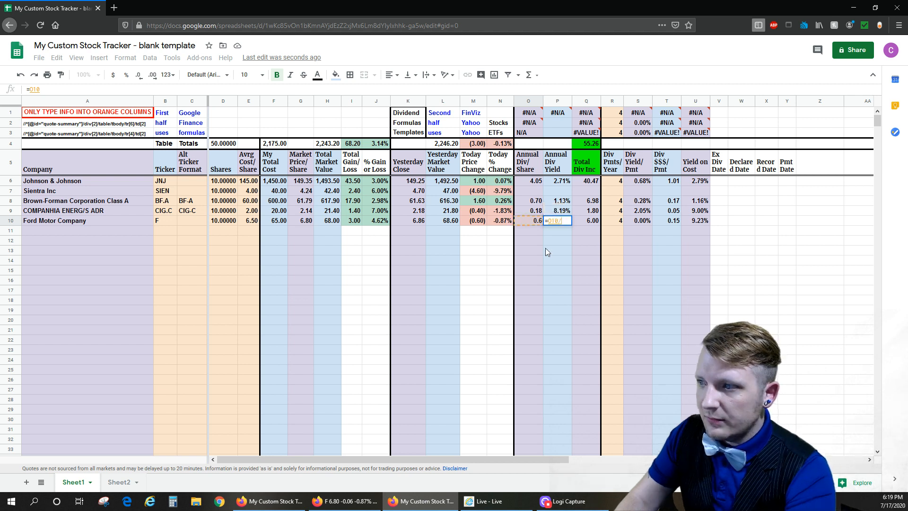
left_click(251, 220)
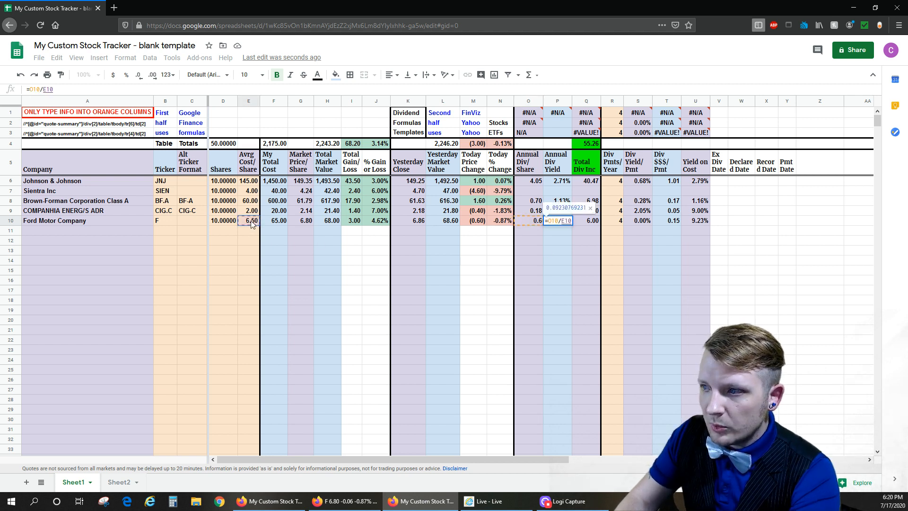
key("BackSpace")
key("BackSpace")
key("BackSpace")
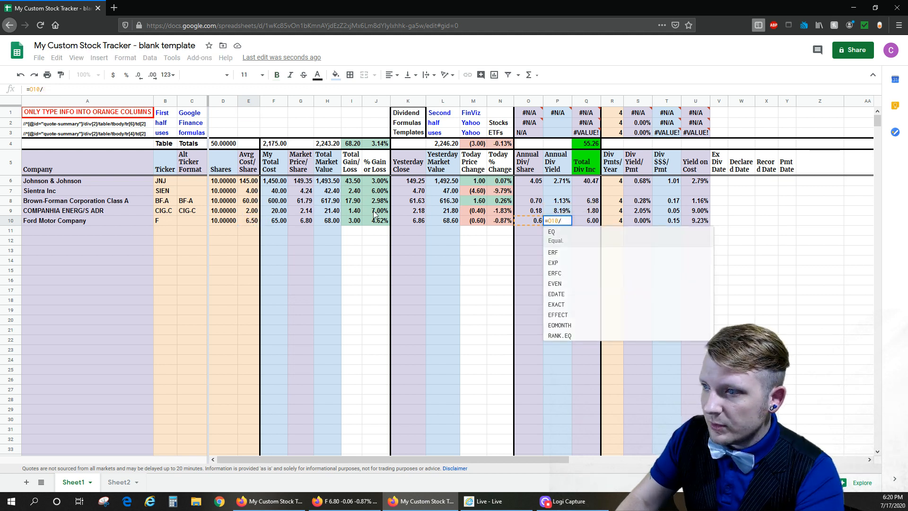
left_click(307, 221)
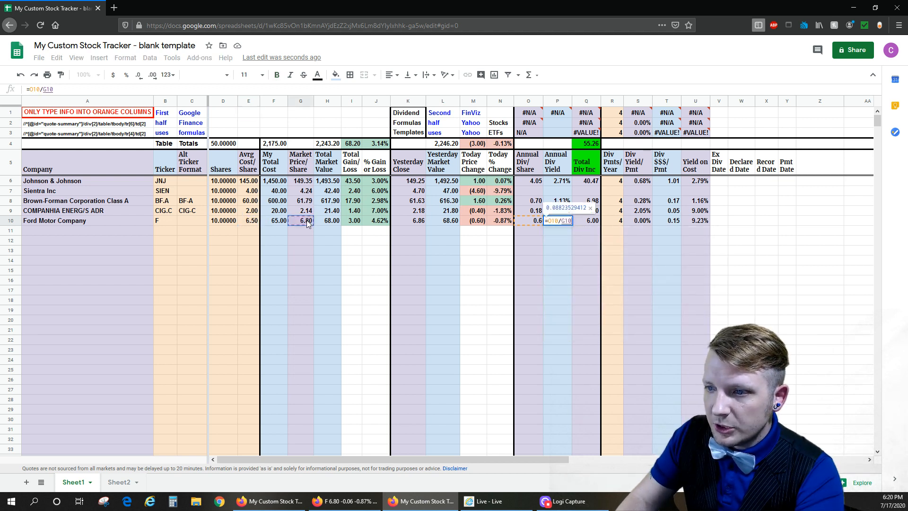
key("Return")
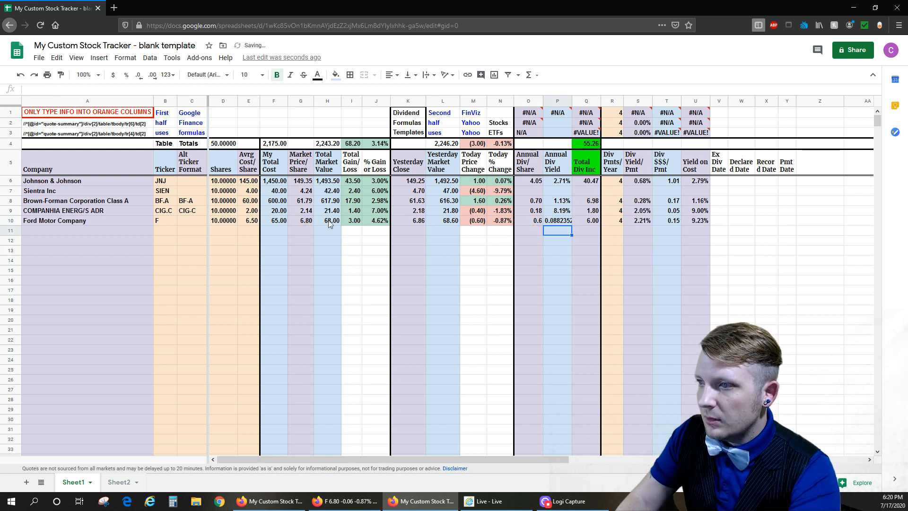
- Copy the dividend cells of row 9 from Annual Div/Share through Yield on Cost and paste only their formatting onto Ford's row
key("Up")
key("Up")
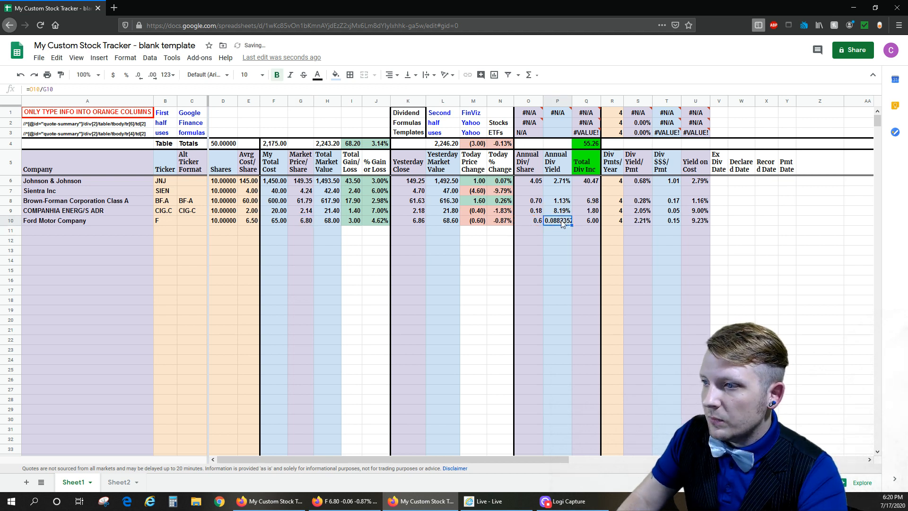
key("Left")
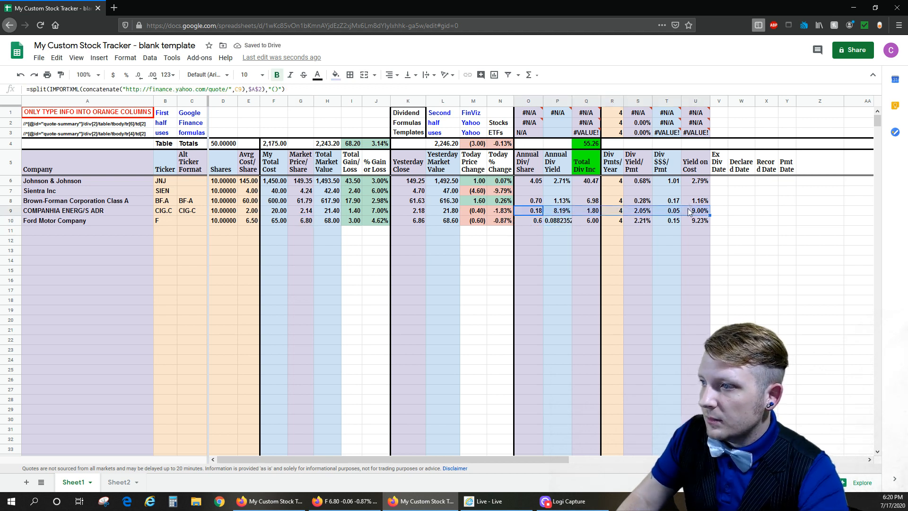
left_click(683, 211, "shift")
key("ctrl+c")
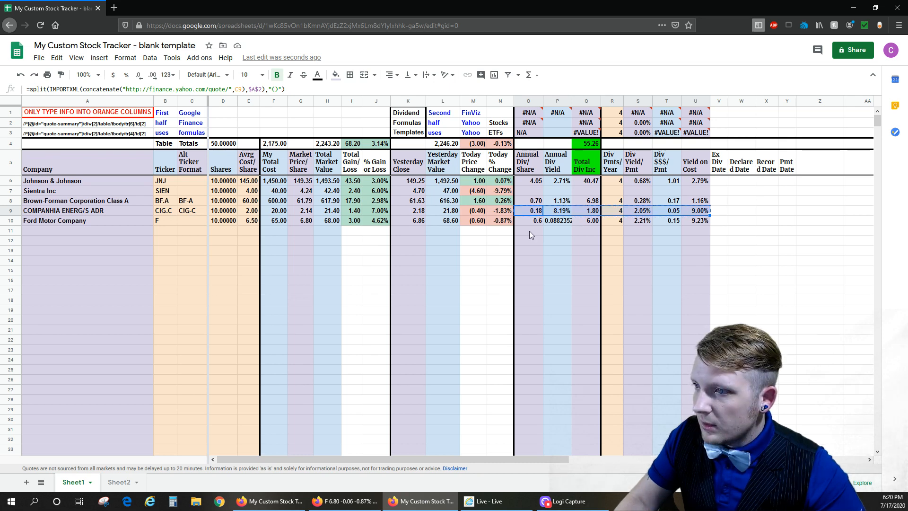
right_click(539, 223)
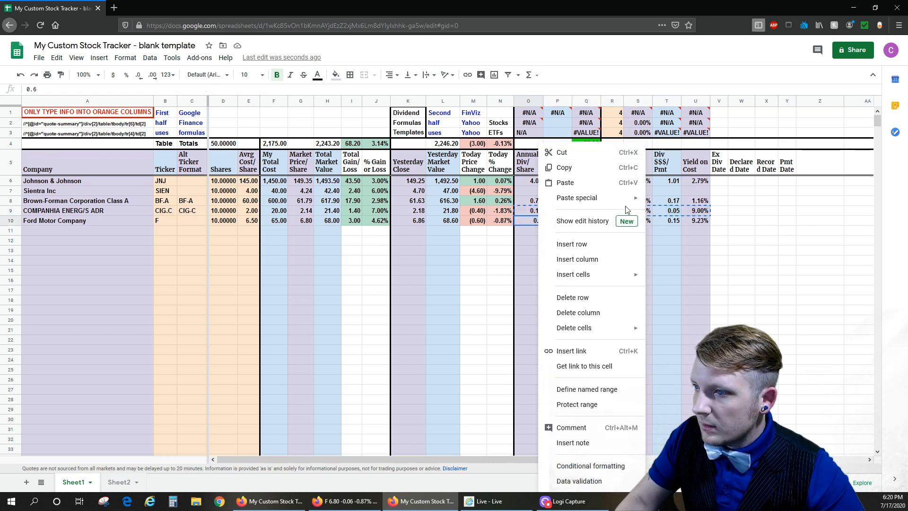
mouse_move(623, 198)
left_click(679, 219)
left_click(562, 226)
- Format Ford's Annual Div/Share in row 10 to show two decimal places
left_click(536, 221)
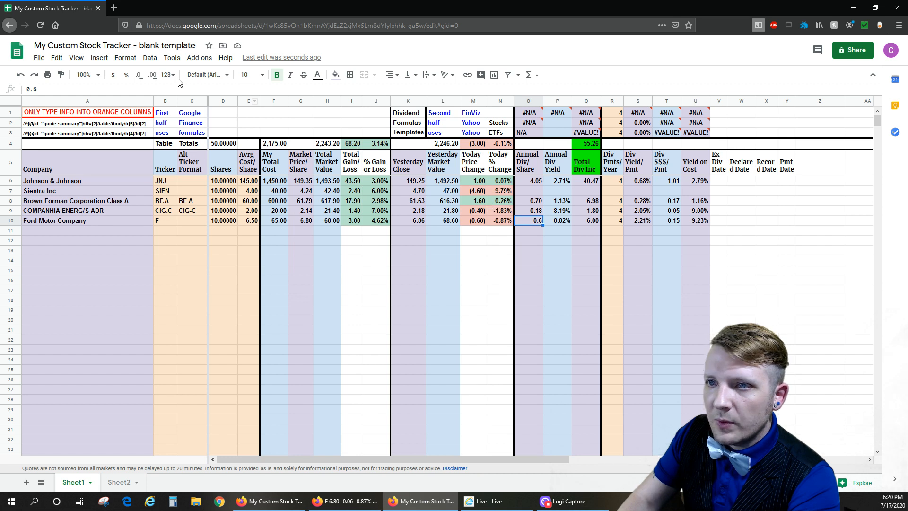
left_click(139, 75)
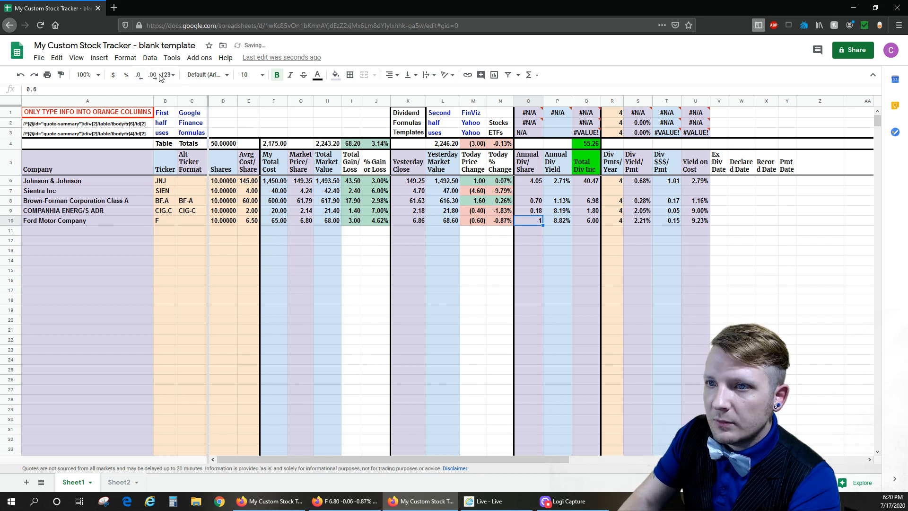
left_click(153, 76)
left_click(153, 76)
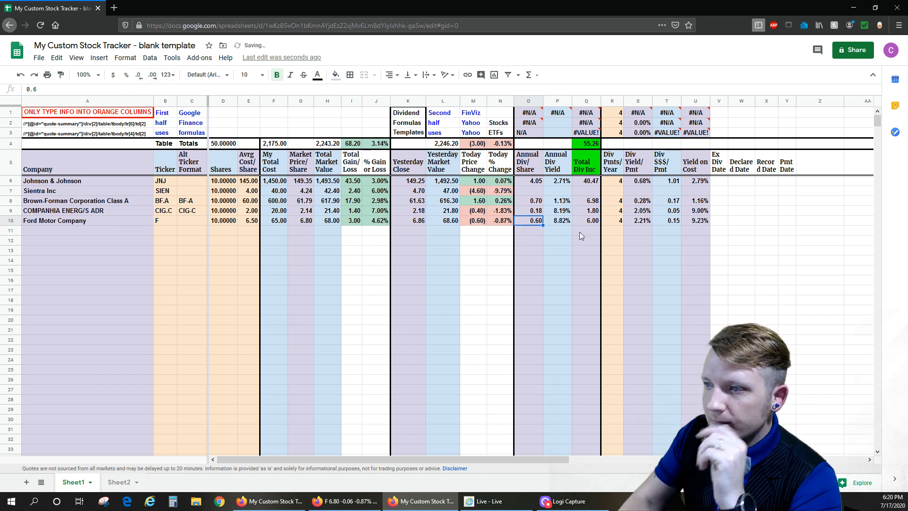
- Review Ford's Annual Div Yield formula and the row 10 dividend results, including Total Div Inc and Div $$$/Pmt
left_click(563, 219)
double_click(563, 220)
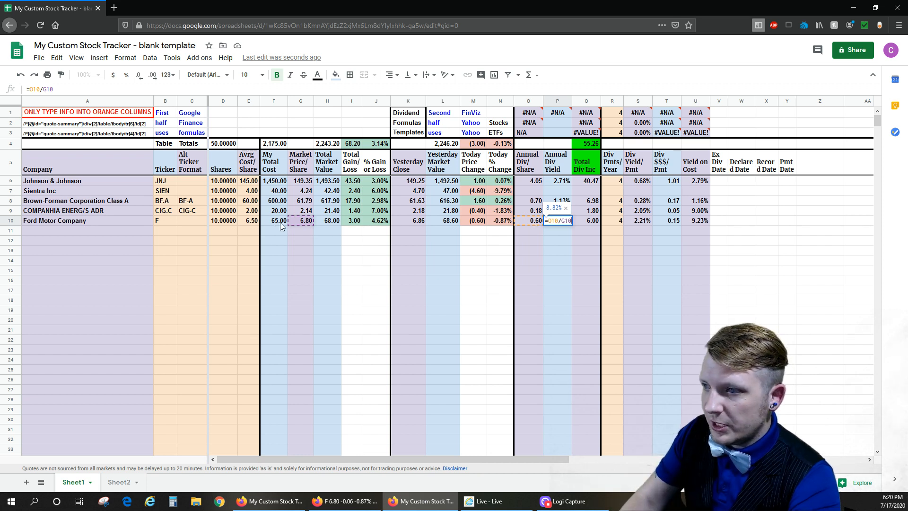
key("Return")
left_click_drag(591, 221, 697, 220)
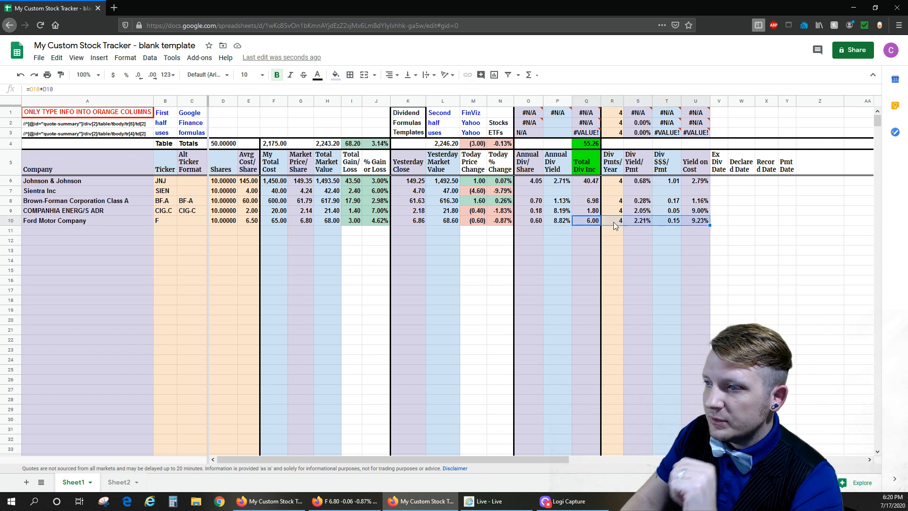
left_click(599, 224)
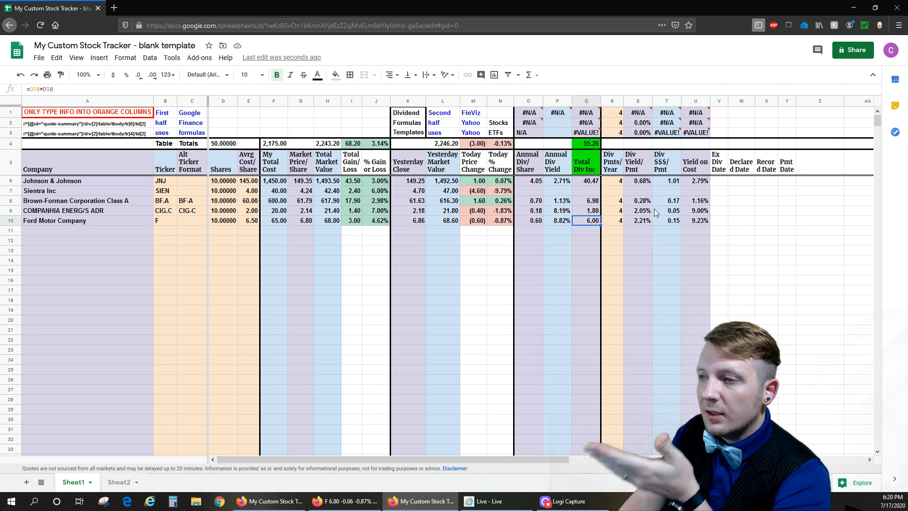
left_click_drag(662, 171, 670, 228)
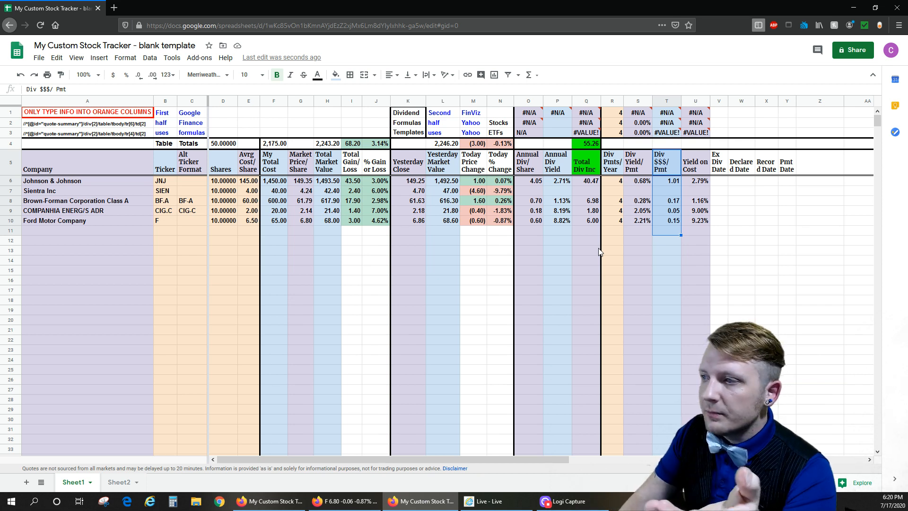
left_click(661, 220)
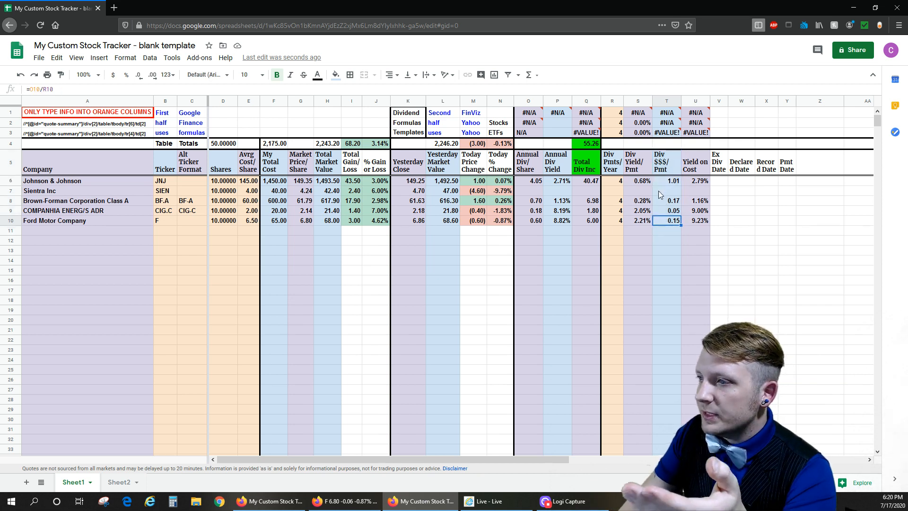
left_click(667, 166)
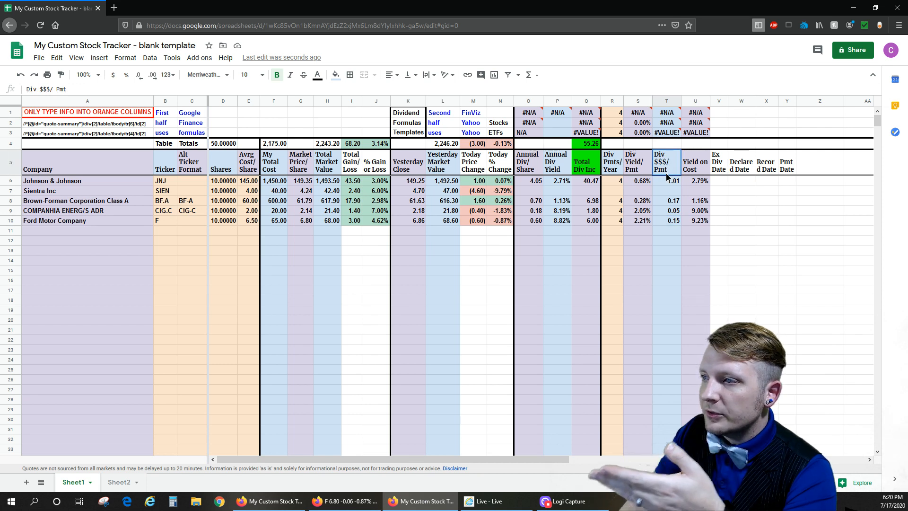
left_click(669, 223)
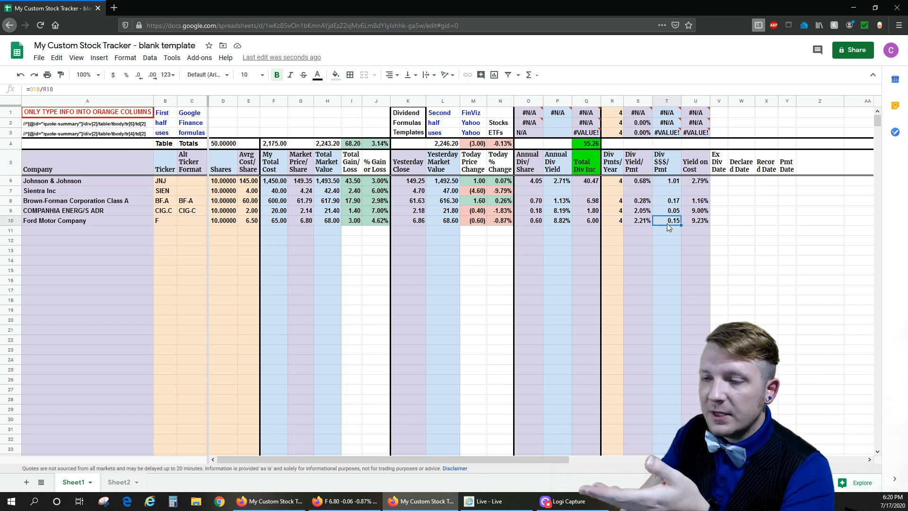
left_click(648, 232)
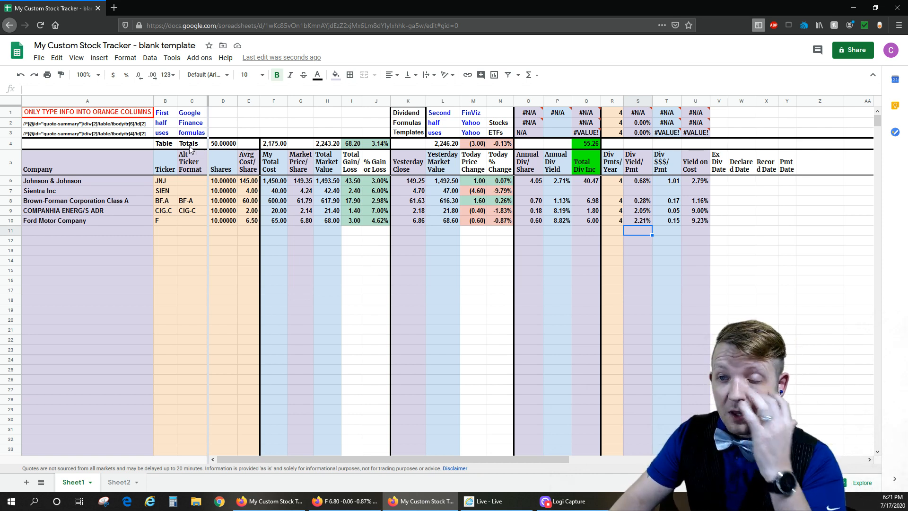
left_click(258, 126)
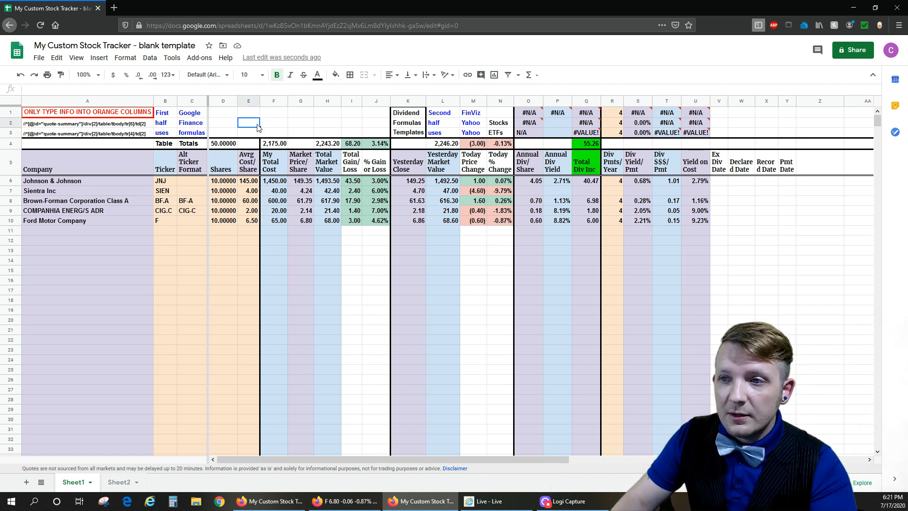